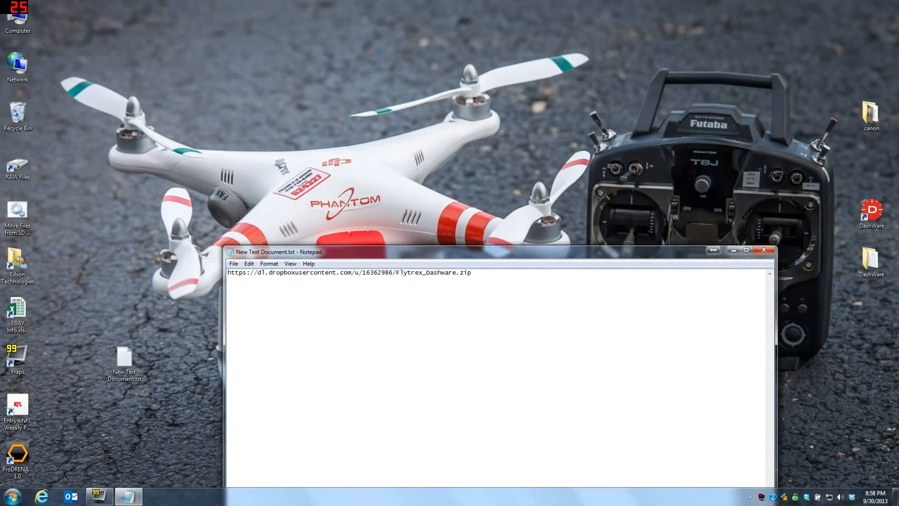
# Copy the Flytrex_Dashware.zip download link from the text document and close the document
pyautogui.moveTo(471, 272); pyautogui.dragTo(250, 272)
pyautogui.rightClick(244, 279)
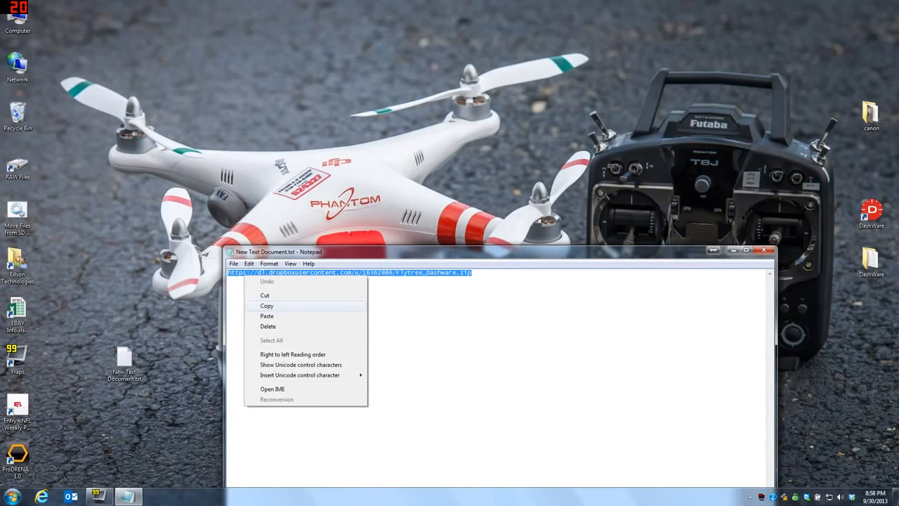
pyautogui.click(267, 305)
pyautogui.click(764, 250)
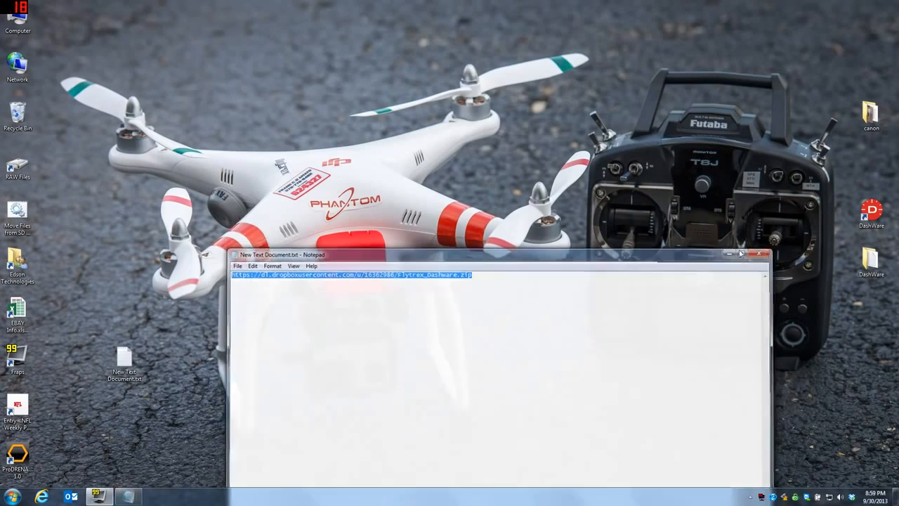
# Switch to Internet Explorer and load the copied Flytrex_Dashware.zip link
pyautogui.click(41, 495)
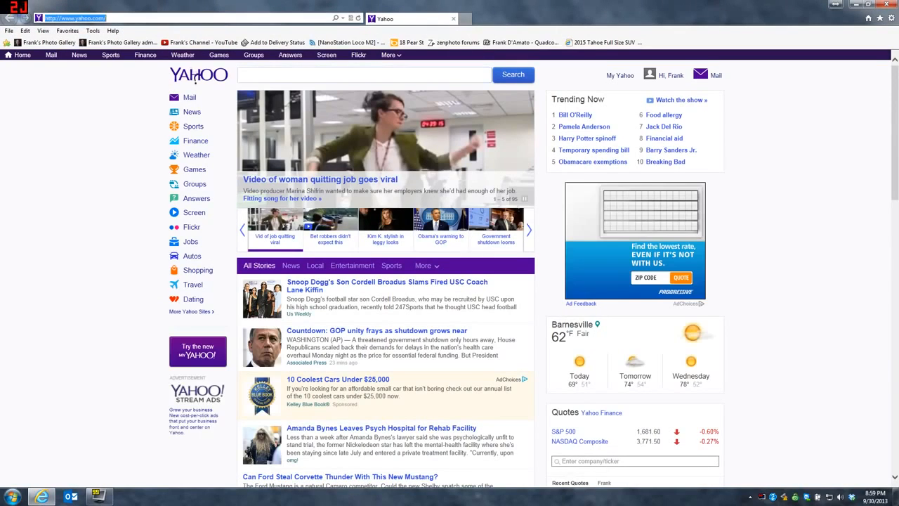
pyautogui.hotkey('ctrl', 'v')
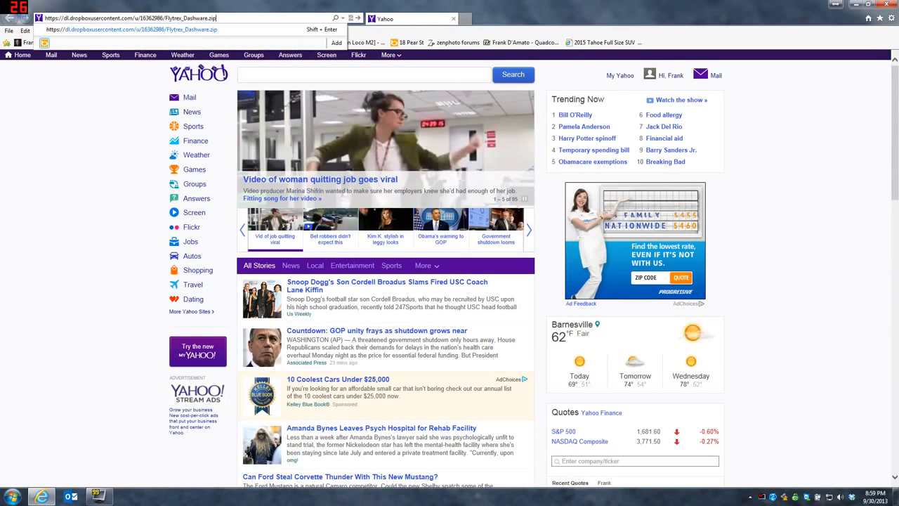
pyautogui.press('Return')
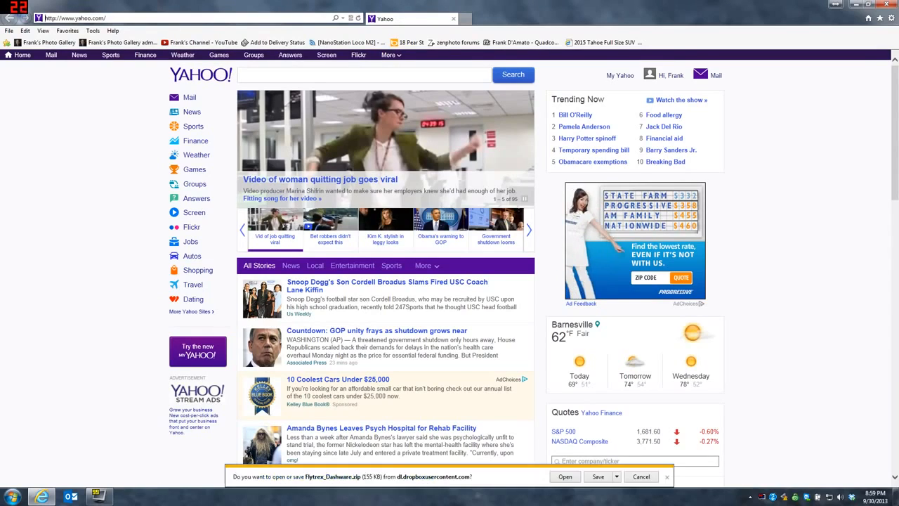
# Save the Flytrex_Dashware.zip download to the Desktop and close the browser
pyautogui.click(616, 478)
pyautogui.click(648, 466)
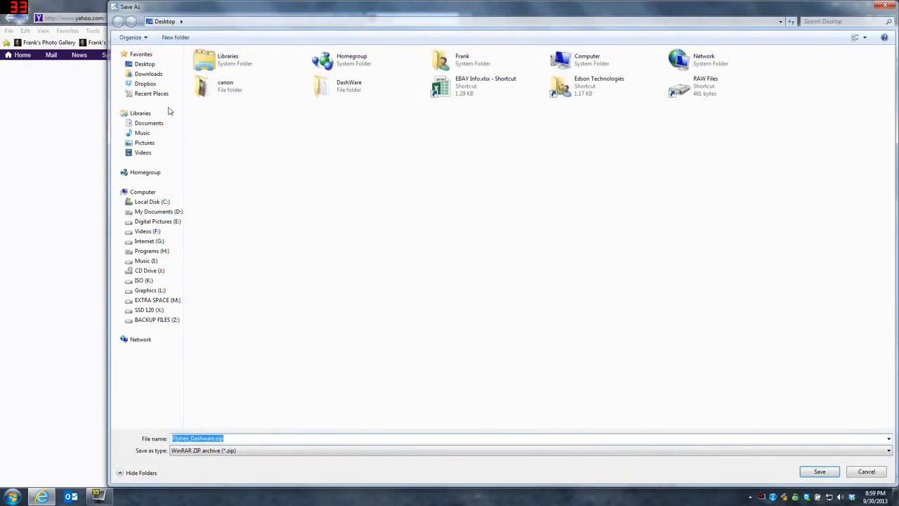
pyautogui.click(144, 64)
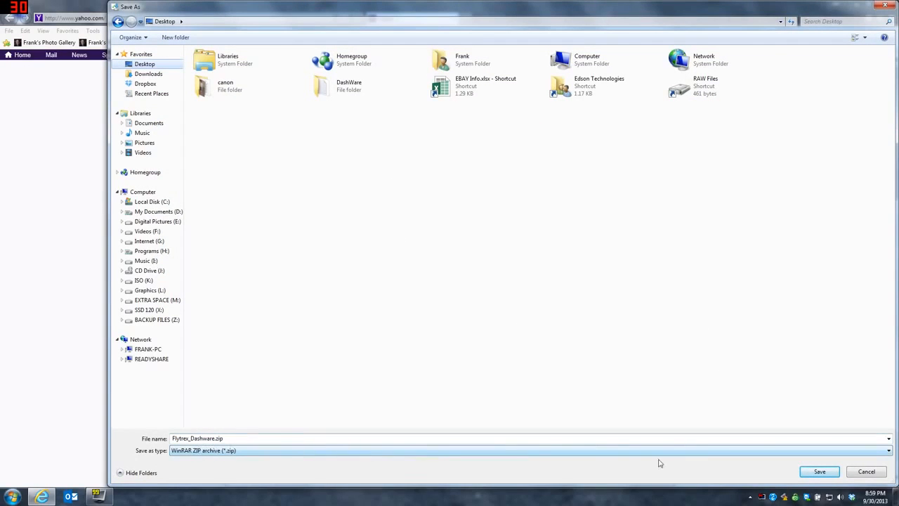
pyautogui.click(815, 472)
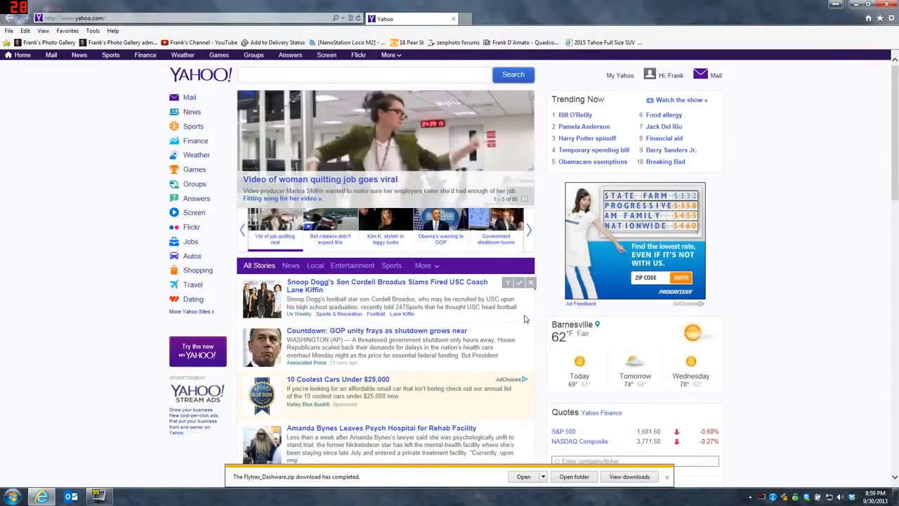
pyautogui.click(886, 4)
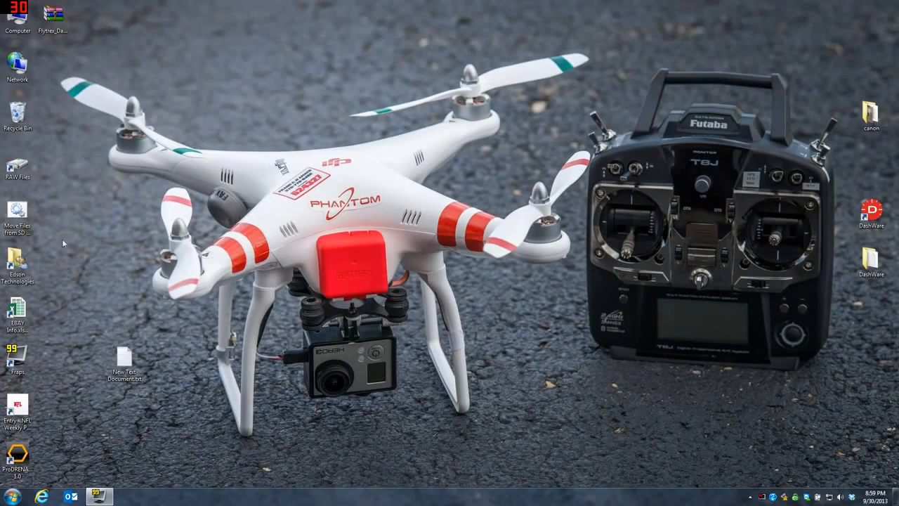
# Move Flytrex_Dashware.zip to the middle of the desktop, open it in WinRAR and view its Instructions.txt
pyautogui.moveTo(53, 27); pyautogui.dragTo(379, 213)
pyautogui.doubleClick(379, 212)
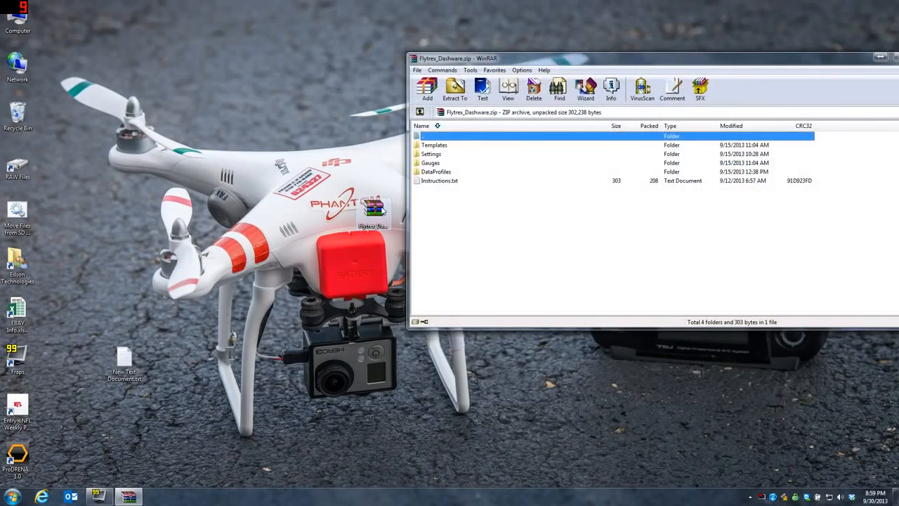
pyautogui.doubleClick(441, 182)
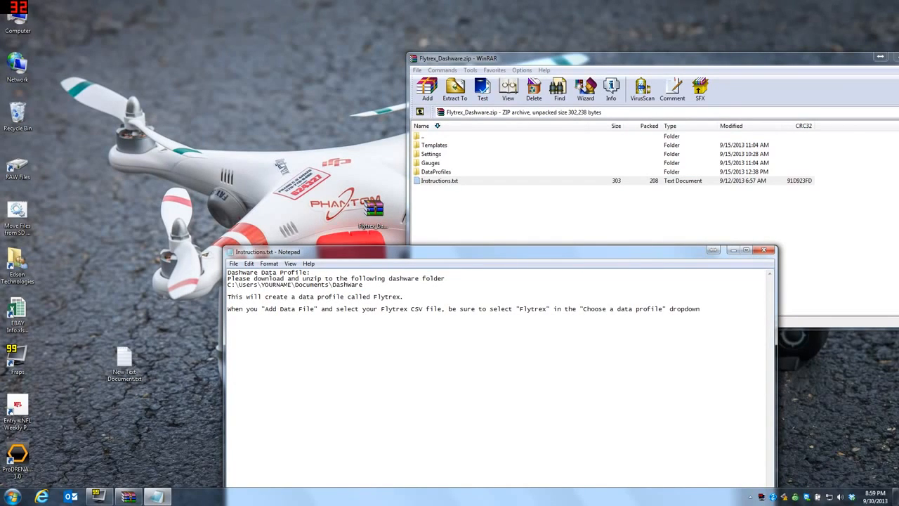
# Open the DashWare folder in the Documents library and arrange its window beside the WinRAR archive window
pyautogui.doubleClick(19, 28)
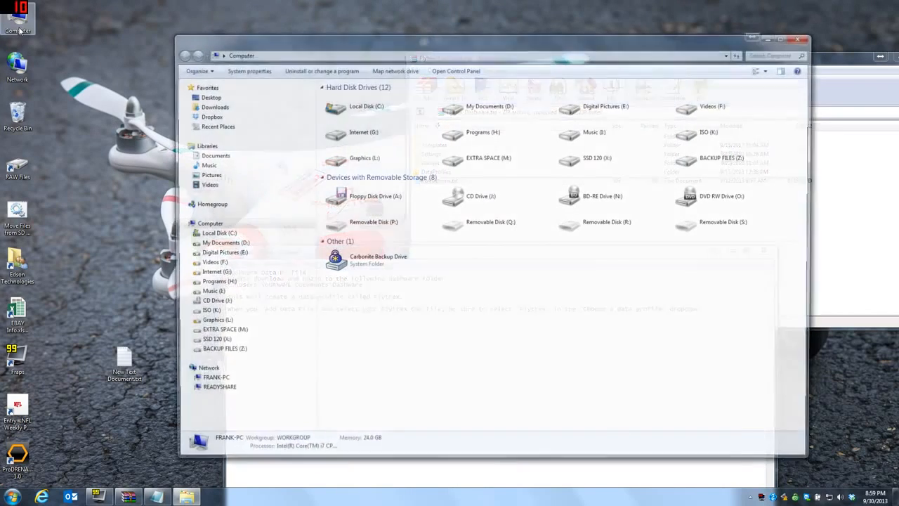
pyautogui.click(210, 156)
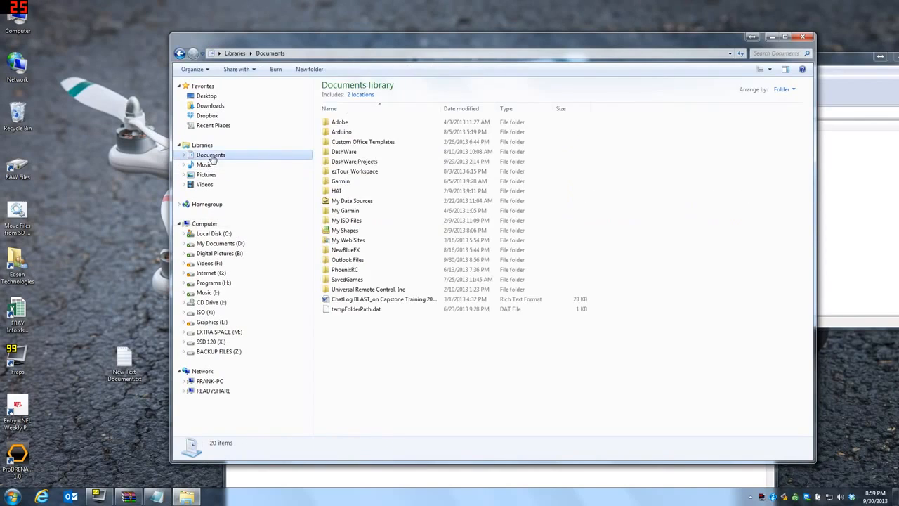
pyautogui.doubleClick(348, 152)
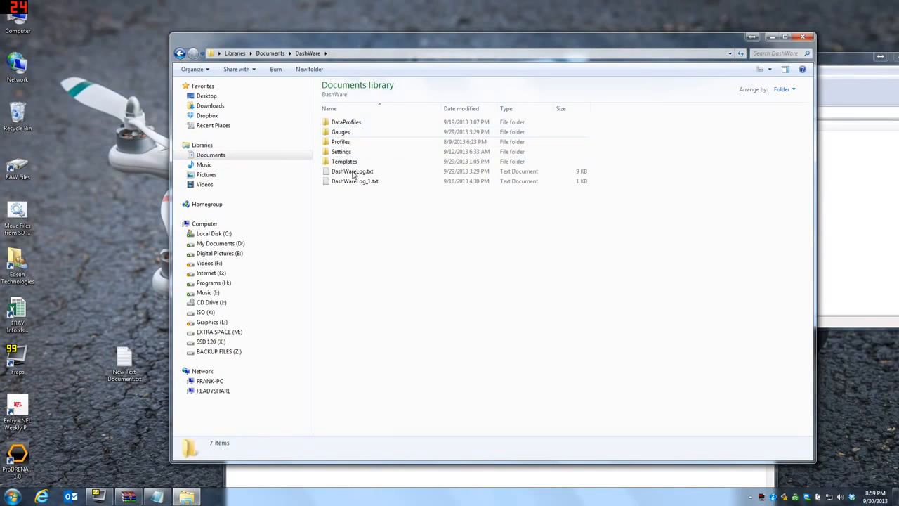
pyautogui.moveTo(421, 42); pyautogui.dragTo(198, 64)
pyautogui.click(654, 63)
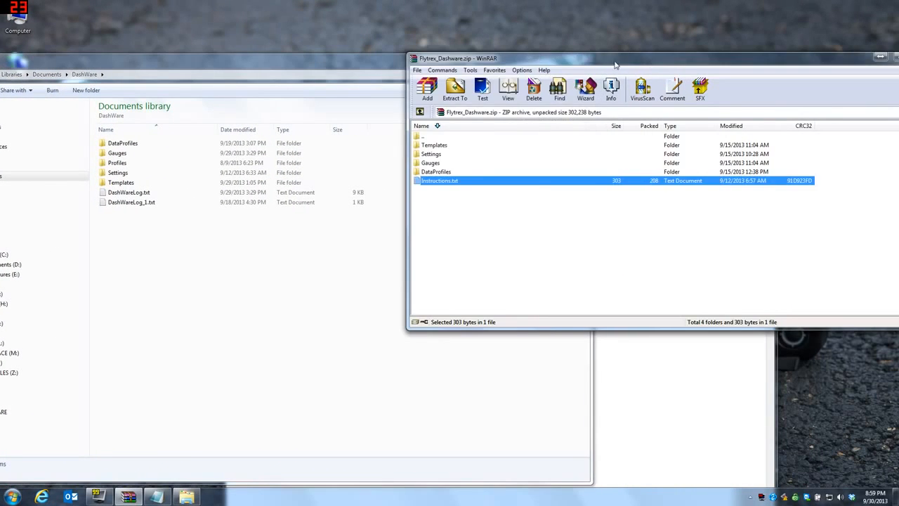
pyautogui.moveTo(594, 68); pyautogui.dragTo(681, 125)
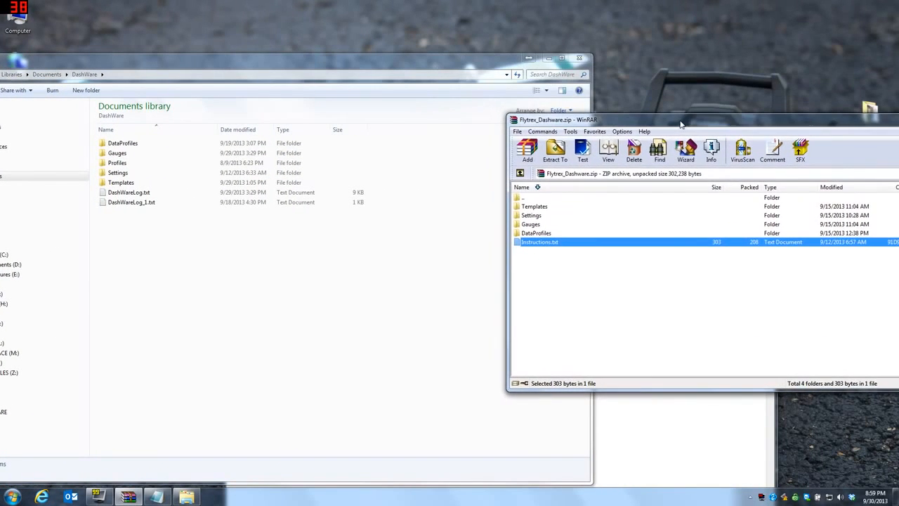
# Copy the archive's Templates, Settings, Gauges and DataProfiles folders into the DashWare folder, merging folders and replacing files of the same name
pyautogui.click(549, 208)
pyautogui.click(539, 216)
pyautogui.click(539, 225)
pyautogui.keyDown('ctrl'); pyautogui.click(539, 234); pyautogui.keyUp('ctrl')
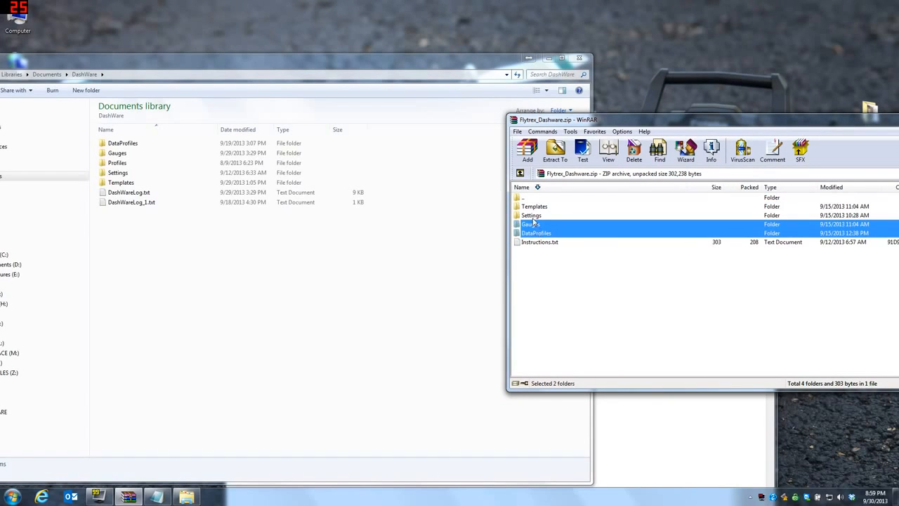
pyautogui.keyDown('shift'); pyautogui.click(532, 208); pyautogui.keyUp('shift')
pyautogui.moveTo(528, 215); pyautogui.dragTo(200, 279)
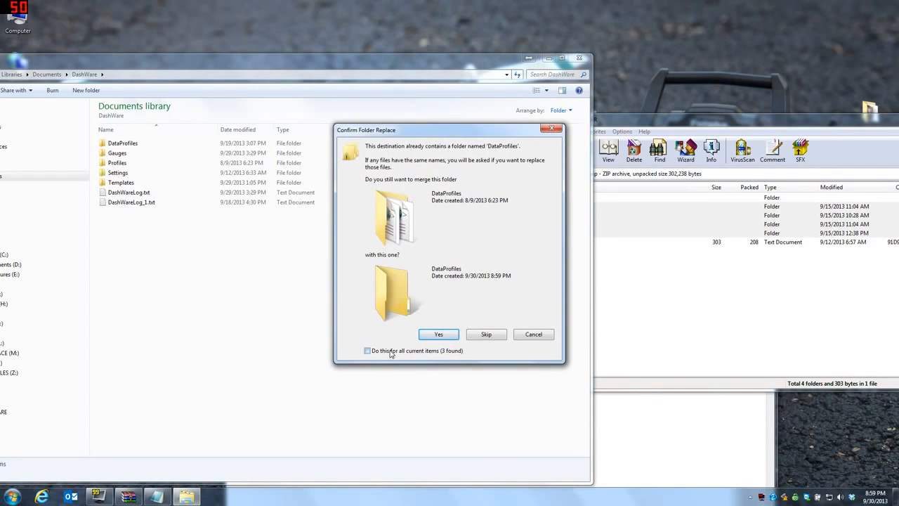
pyautogui.click(438, 334)
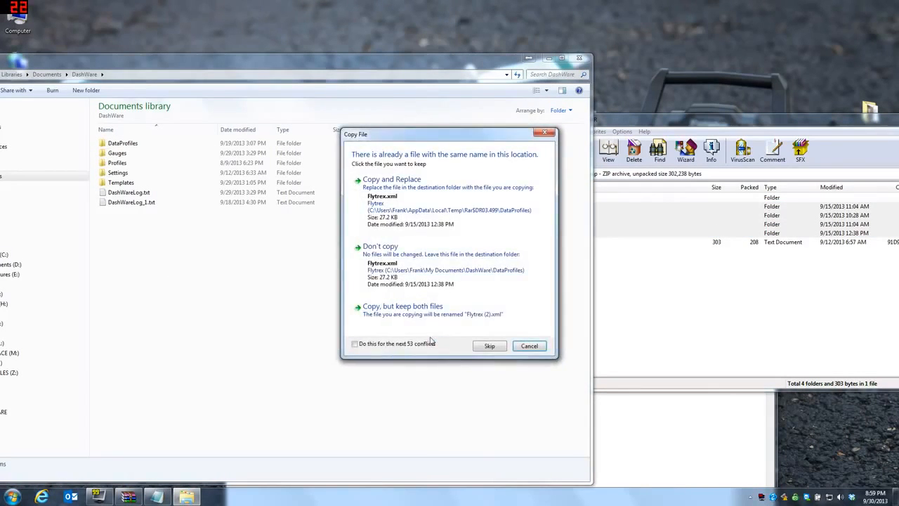
pyautogui.click(431, 192)
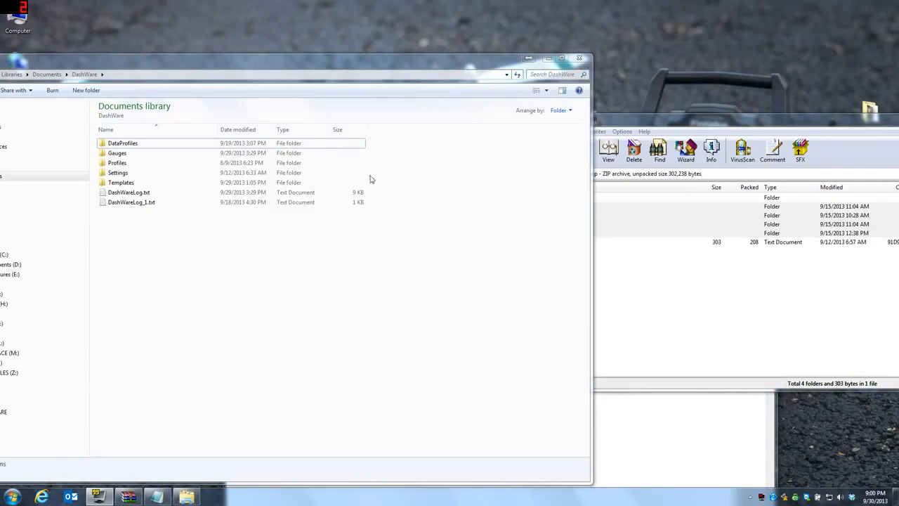
# Check the DashWare DataProfiles folder for the Flytrex.xml profile
pyautogui.click(118, 153)
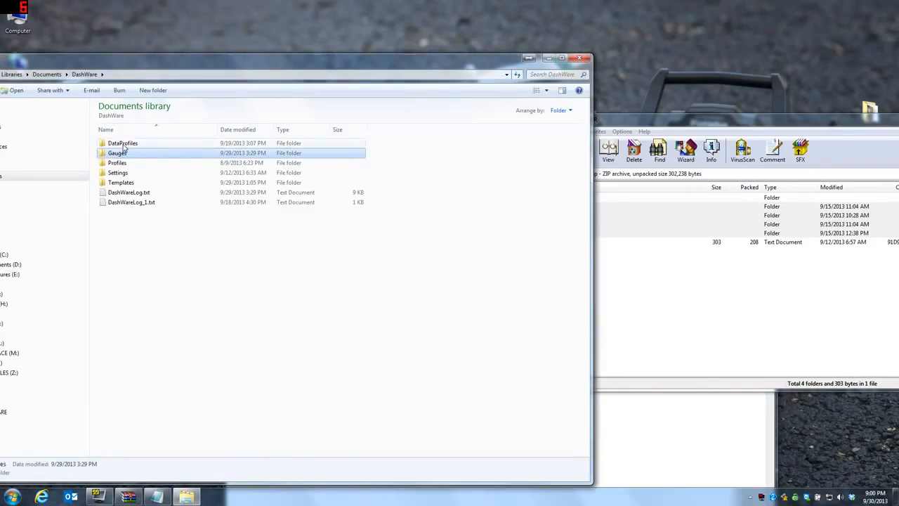
pyautogui.doubleClick(121, 143)
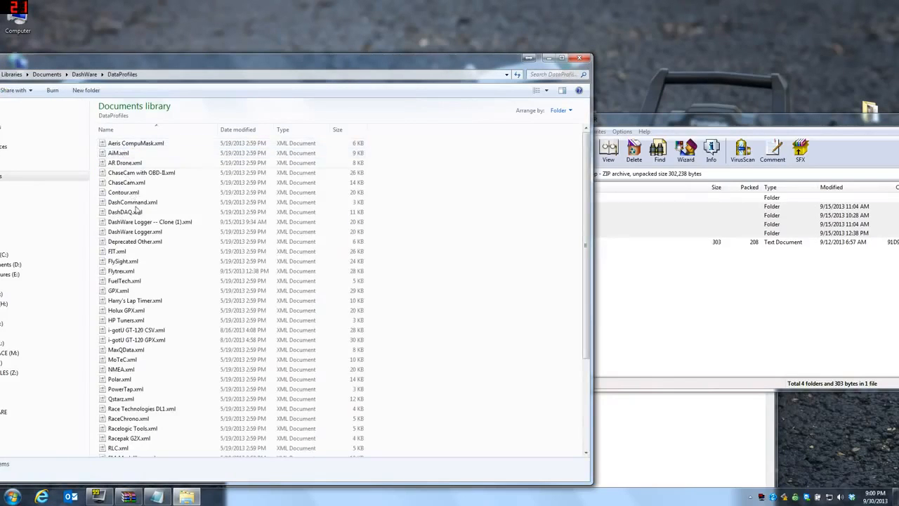
pyautogui.click(124, 273)
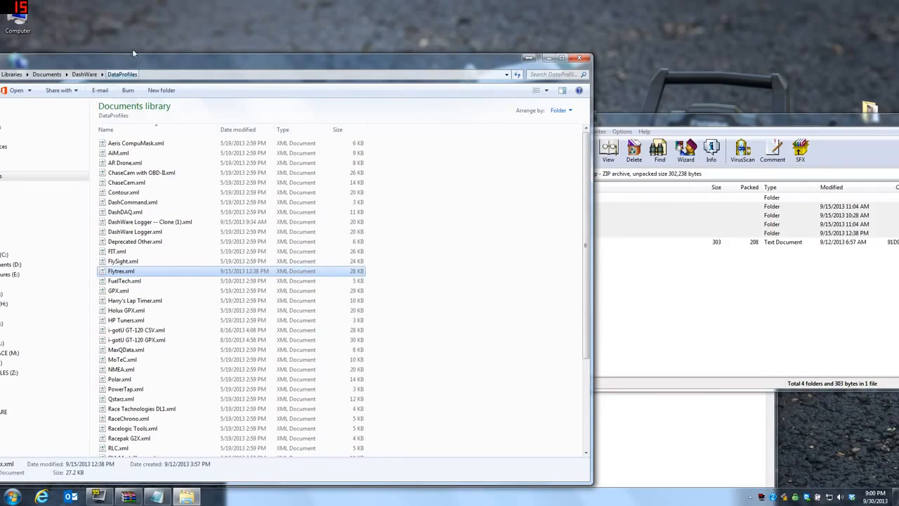
# Look through the DashWare Gauges folder down to its end, and close the folder window
pyautogui.moveTo(140, 60); pyautogui.dragTo(348, 49)
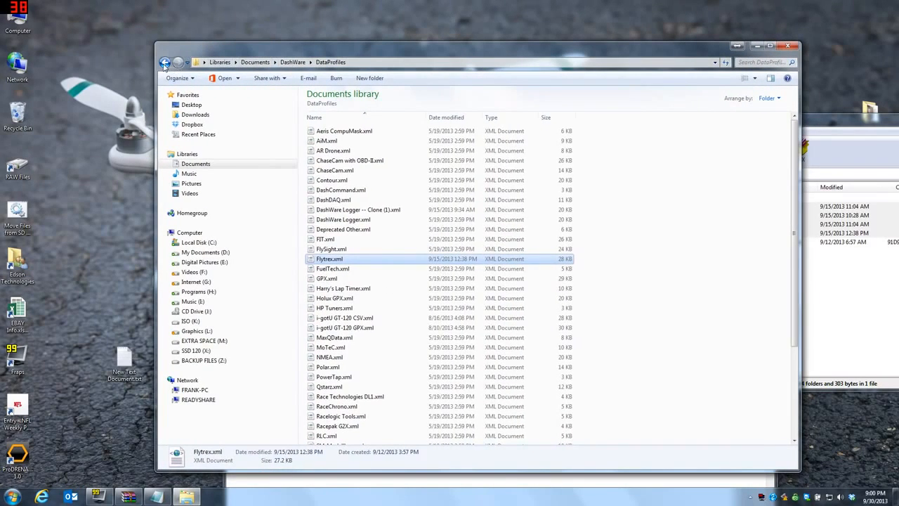
pyautogui.click(164, 63)
pyautogui.click(327, 142)
pyautogui.doubleClick(327, 142)
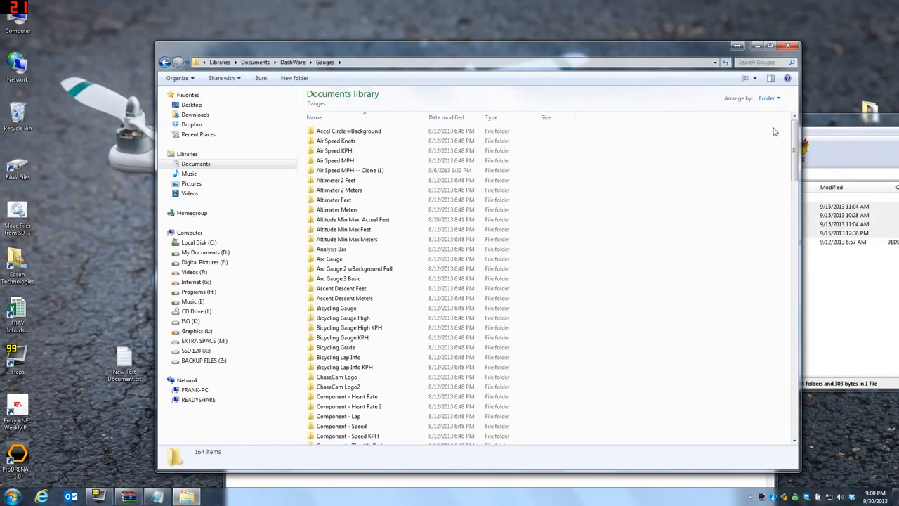
pyautogui.moveTo(793, 132); pyautogui.dragTo(764, 405)
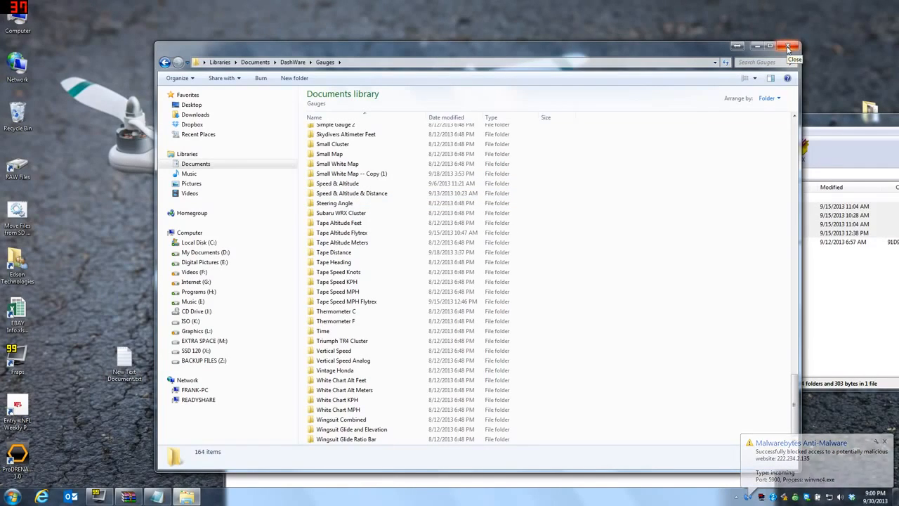
pyautogui.click(788, 47)
# Bring the Instructions.txt note fully into view, and close it along with the WinRAR archive window
pyautogui.moveTo(441, 253); pyautogui.dragTo(344, 50)
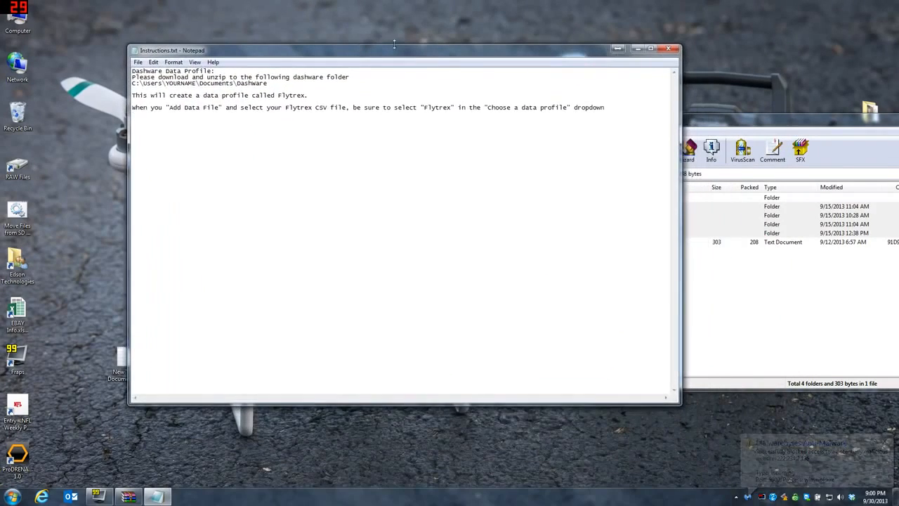
pyautogui.click(668, 50)
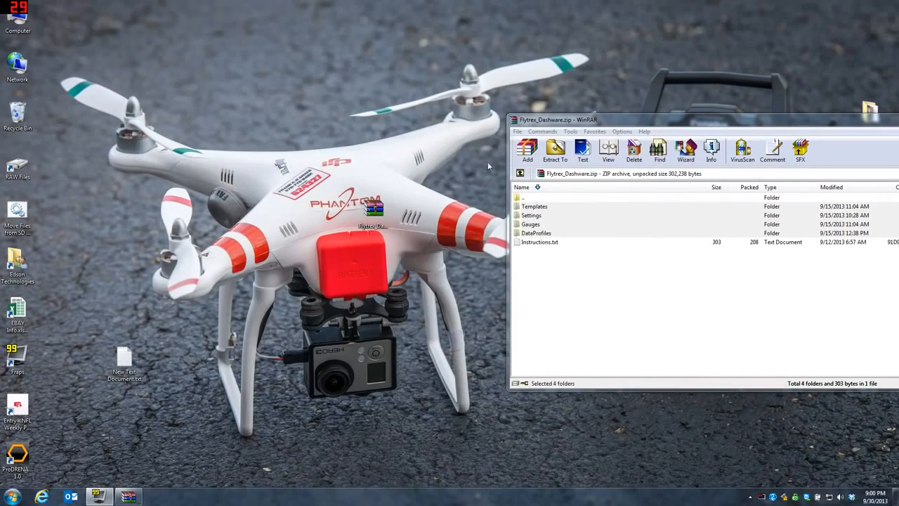
pyautogui.click(517, 122)
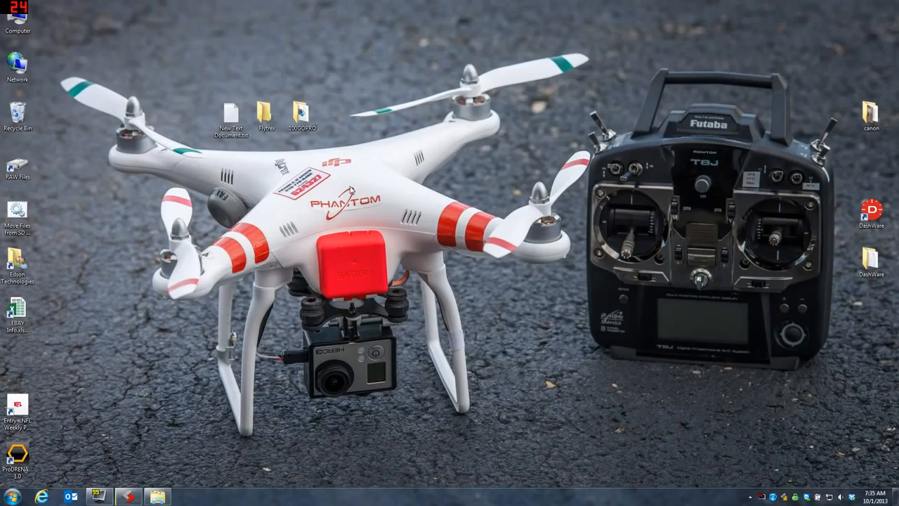
# Look at the files in the 100GOPRO and Flytrex desktop folders, closing each folder
pyautogui.doubleClick(302, 120)
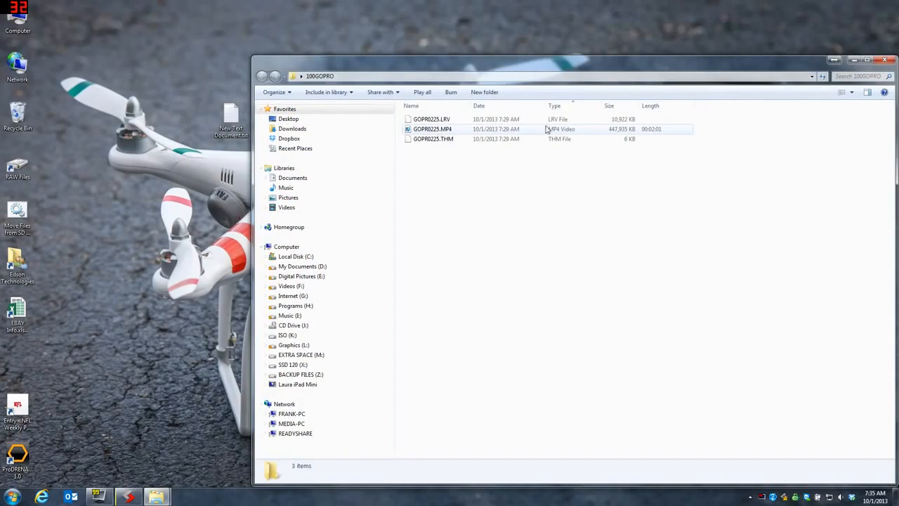
pyautogui.click(884, 59)
pyautogui.doubleClick(264, 115)
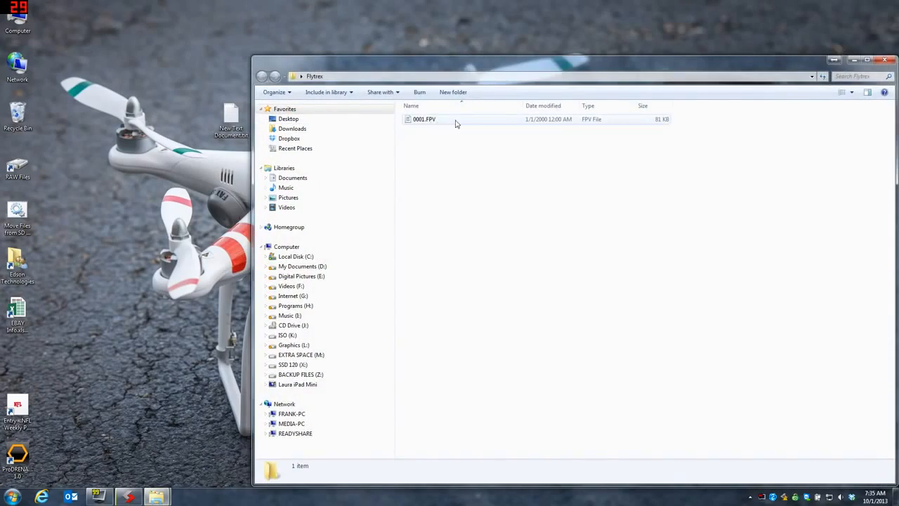
pyautogui.click(886, 61)
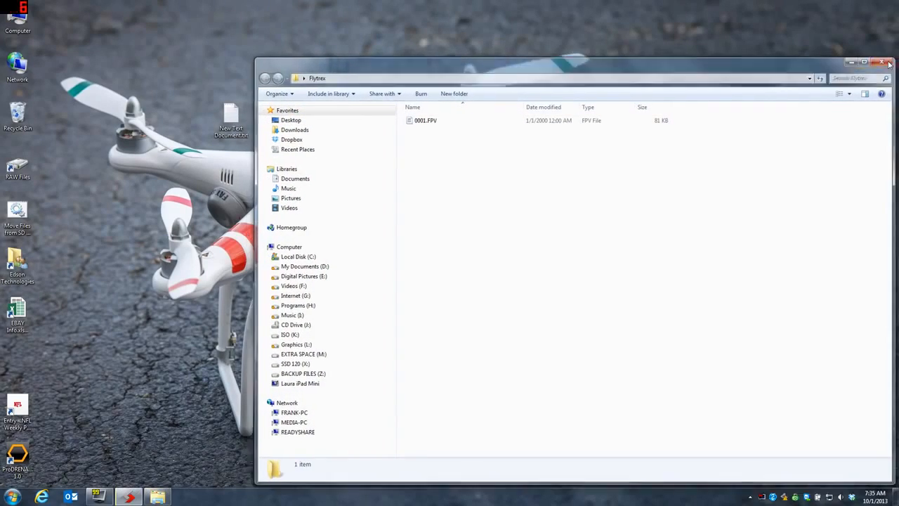
# Open the Flytrex profile page in Internet Explorer and upload 0001.FPV from the desktop Flytrex folder as a new mission
pyautogui.click(43, 497)
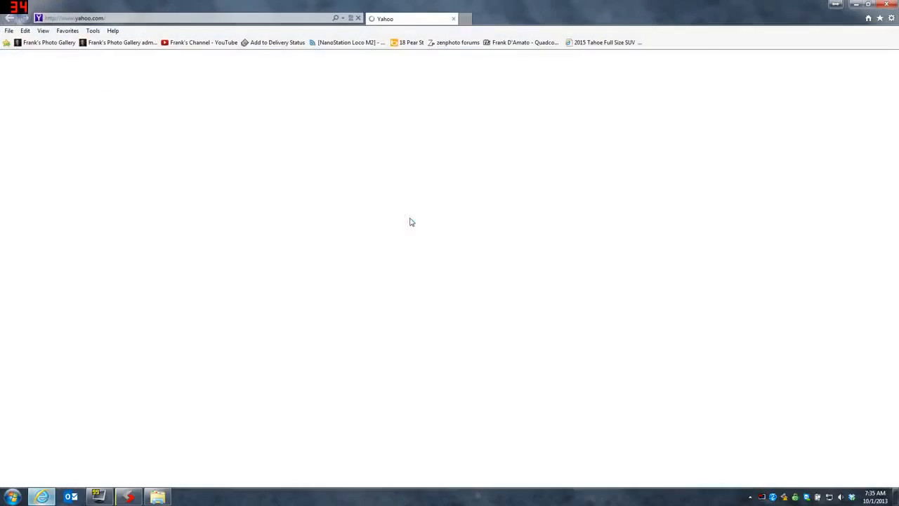
pyautogui.click(518, 43)
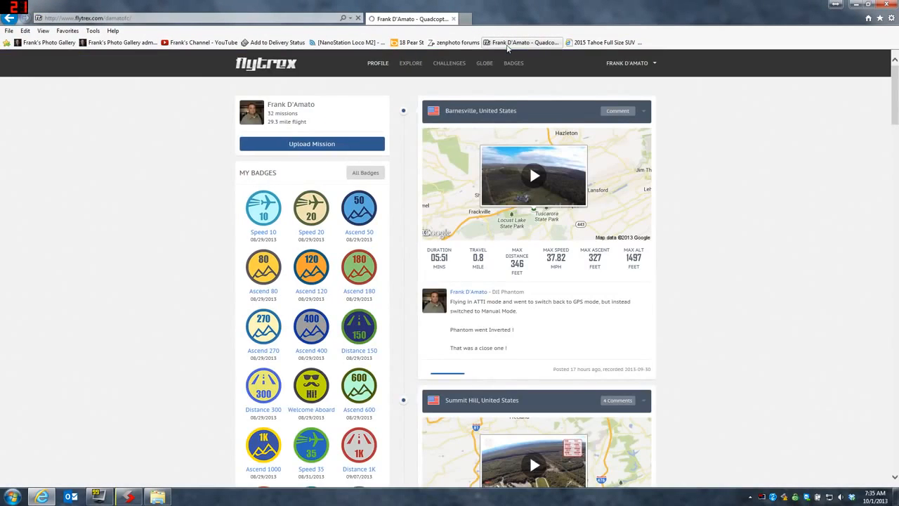
pyautogui.click(325, 146)
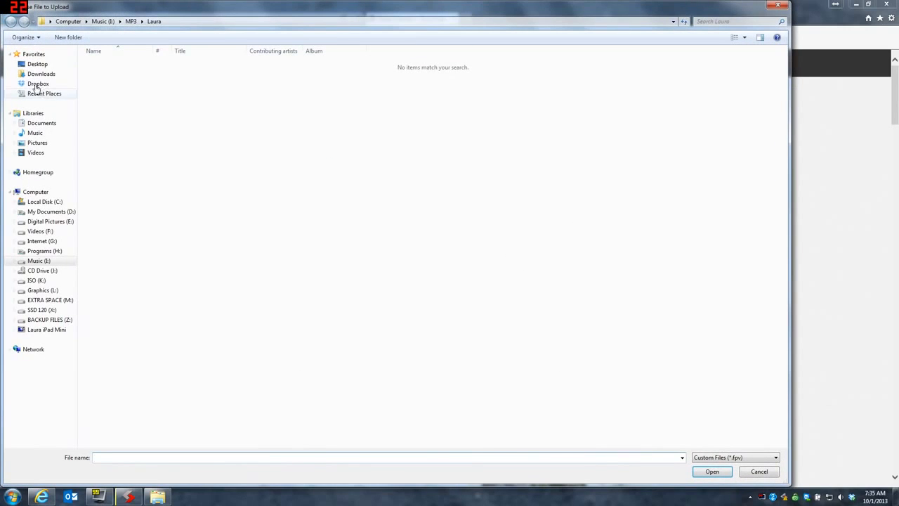
pyautogui.click(37, 64)
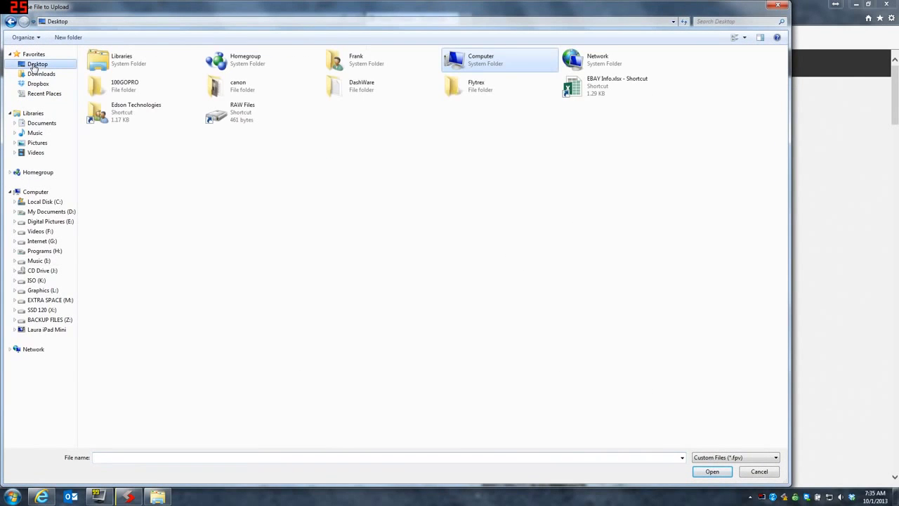
pyautogui.doubleClick(468, 91)
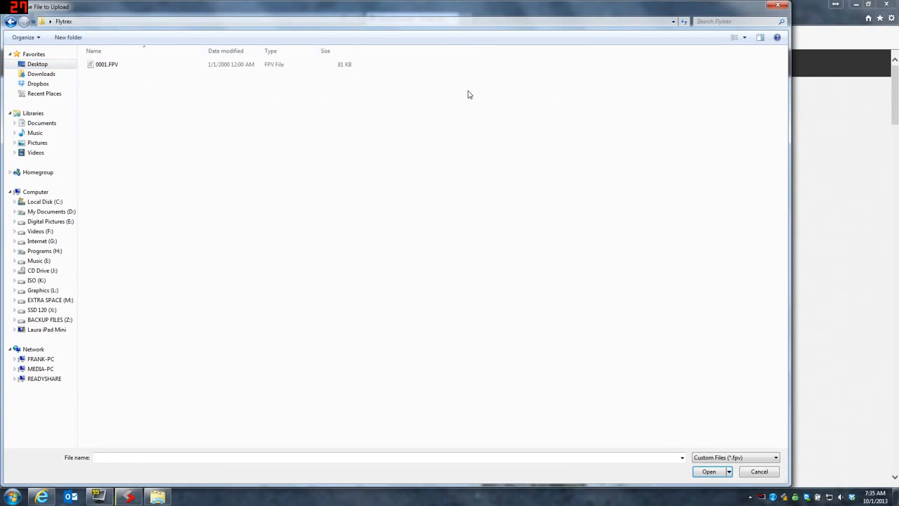
pyautogui.click(102, 65)
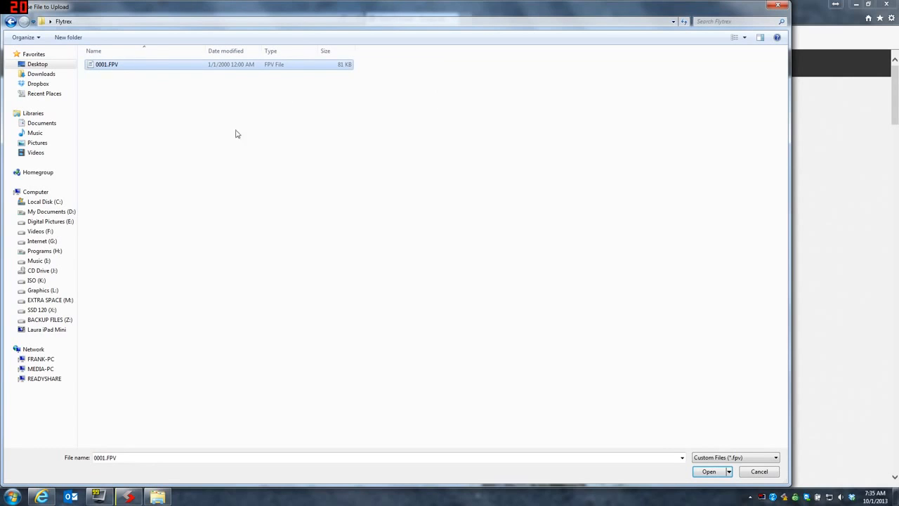
pyautogui.click(710, 472)
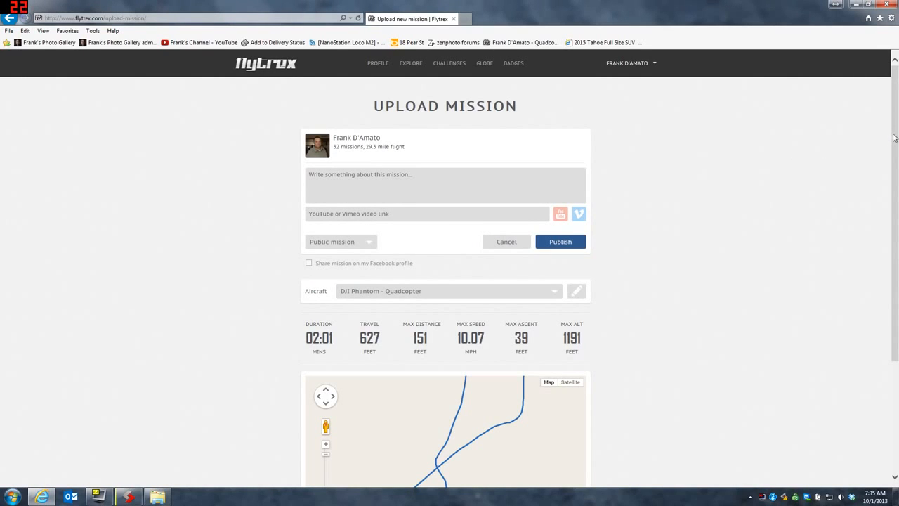
# Review the uploaded mission's flight map, describe the mission as "Test for Video Demo", and publish it
pyautogui.moveTo(893, 137); pyautogui.dragTo(887, 228)
pyautogui.moveTo(544, 240)
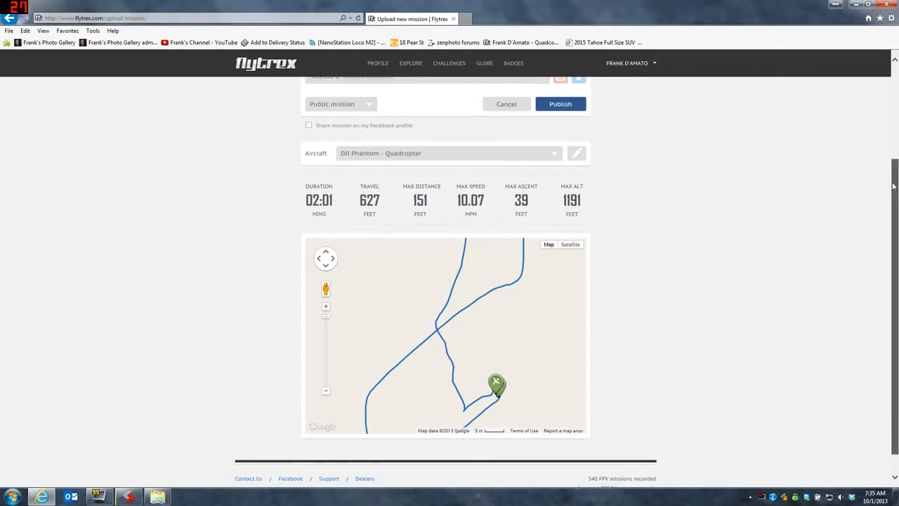
pyautogui.scroll(2, 884, 187)
pyautogui.click(309, 107)
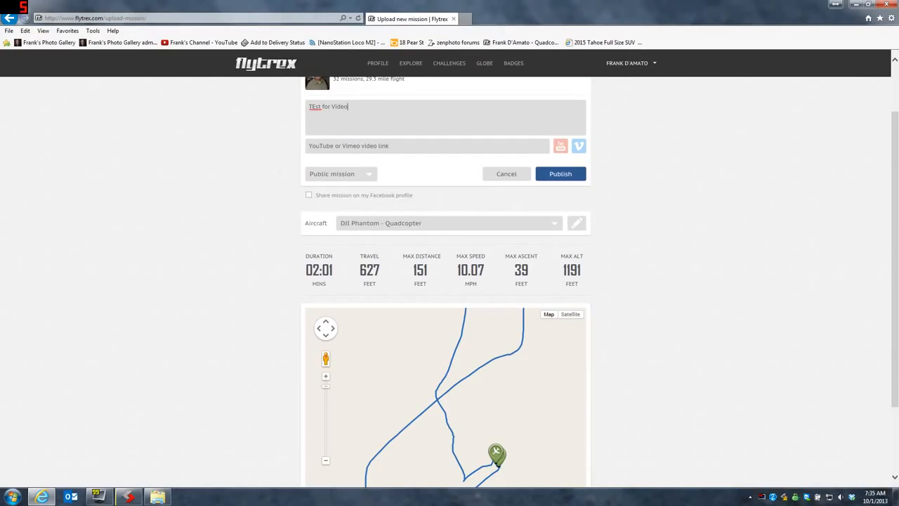
pyautogui.write('TEst for Video Demo')
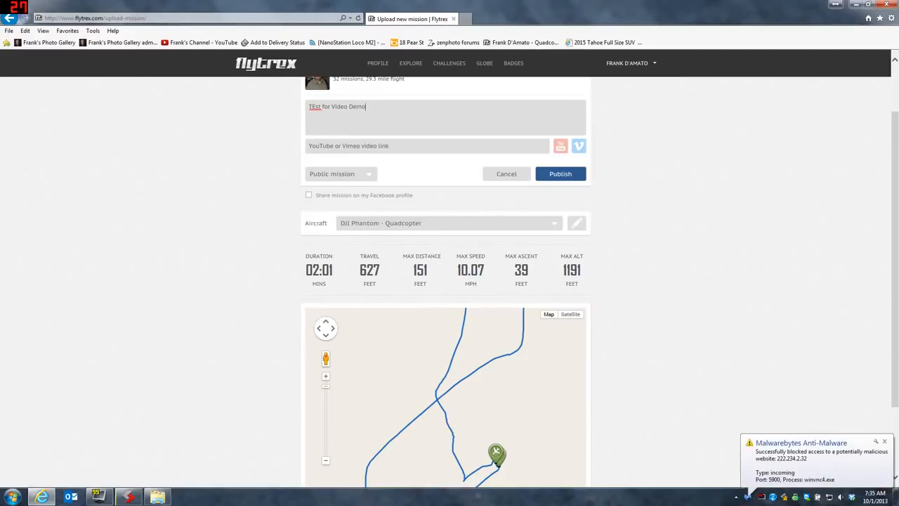
pyautogui.press('BackSpace')
pyautogui.write('e')
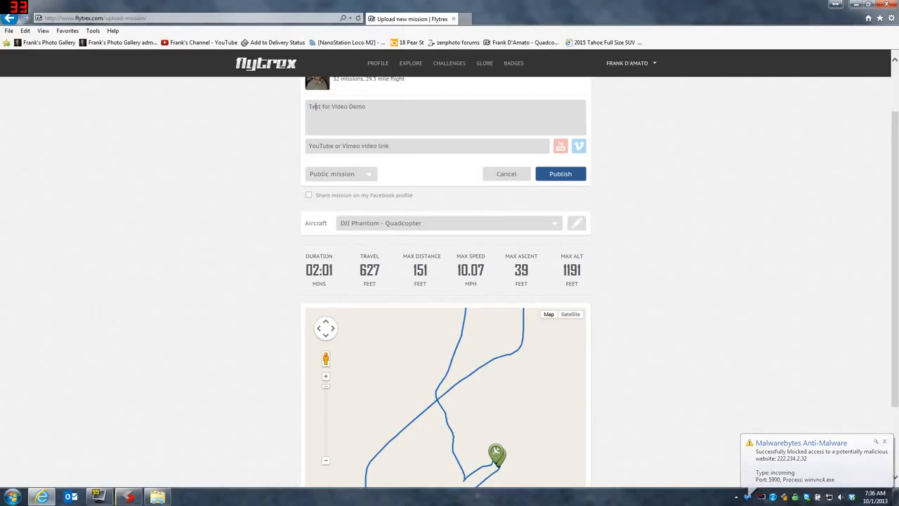
pyautogui.click(568, 176)
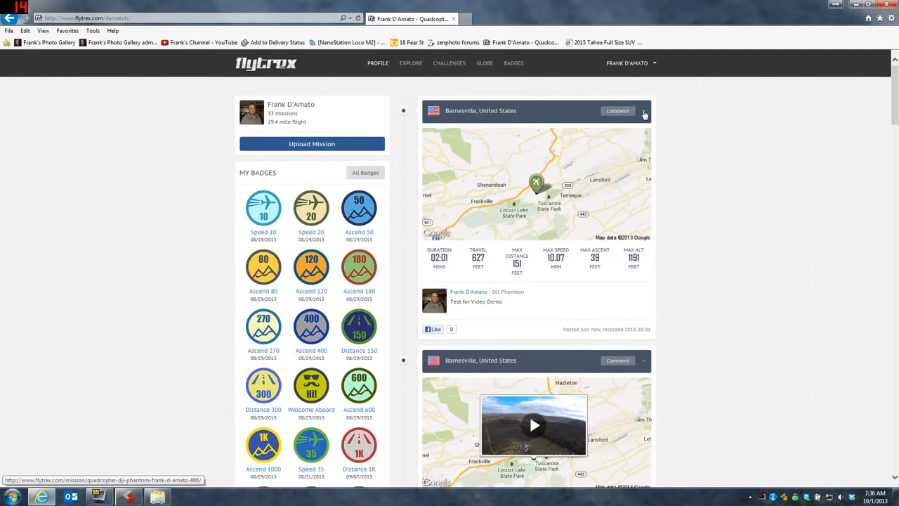
# Export the newly published "Test for Video Demo" mission in CSV format
pyautogui.click(643, 113)
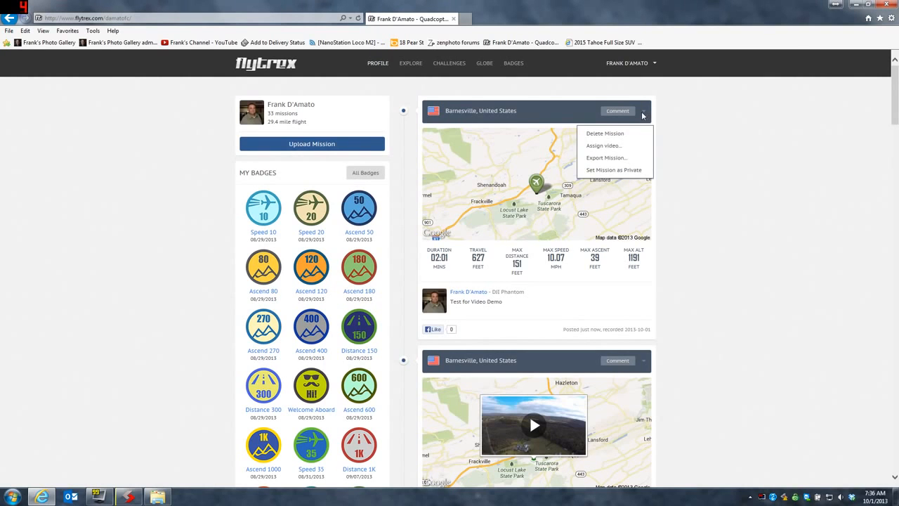
pyautogui.click(609, 158)
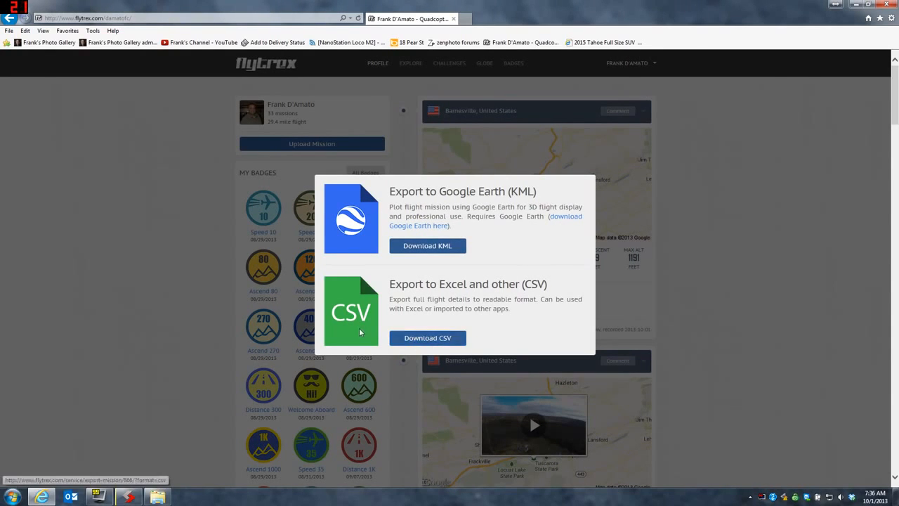
pyautogui.click(428, 338)
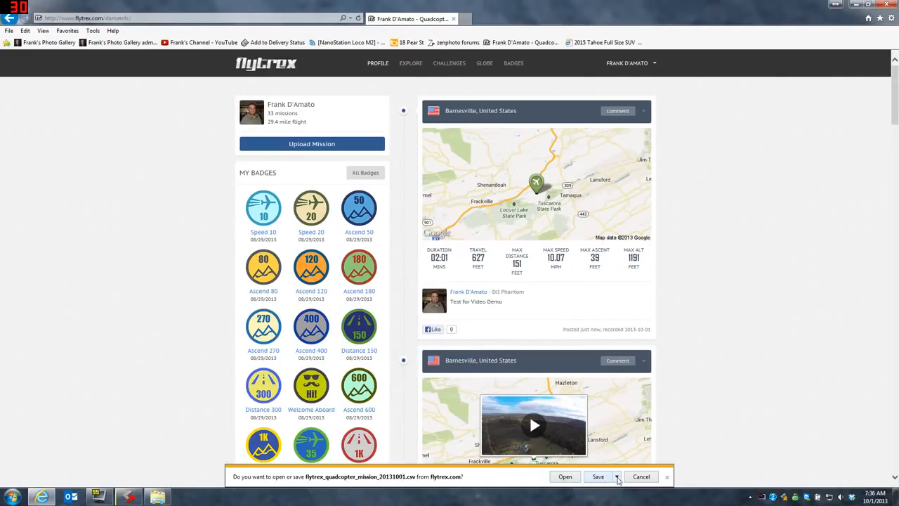
# Save the exported mission file as Flytrex Test Demo.csv in the desktop Flytrex folder
pyautogui.click(618, 478)
pyautogui.click(647, 466)
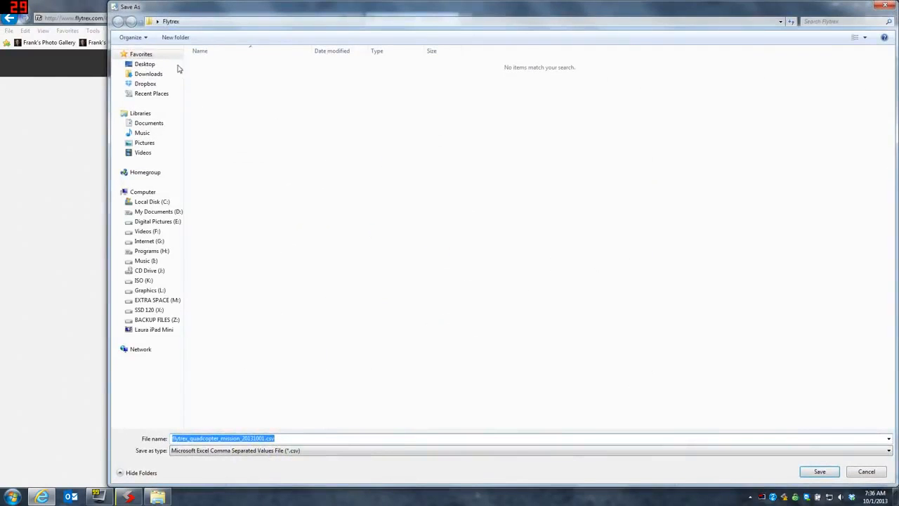
pyautogui.click(144, 64)
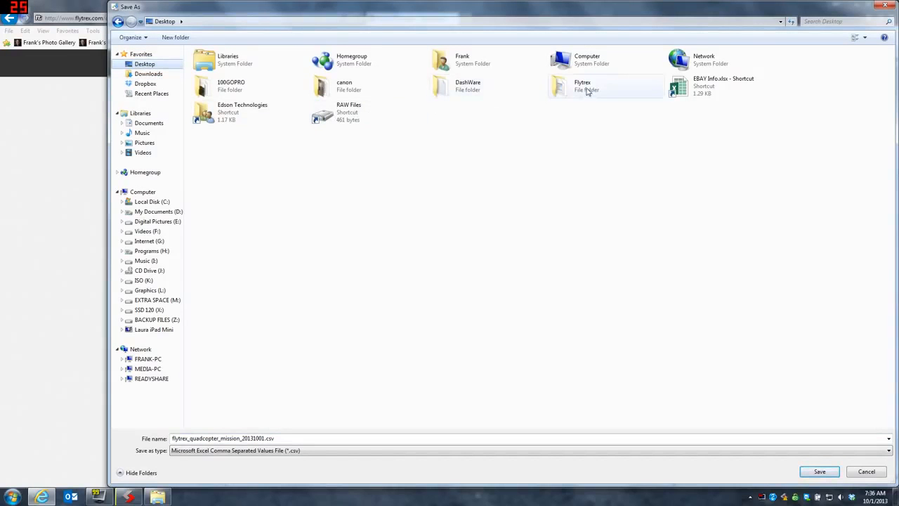
pyautogui.doubleClick(588, 91)
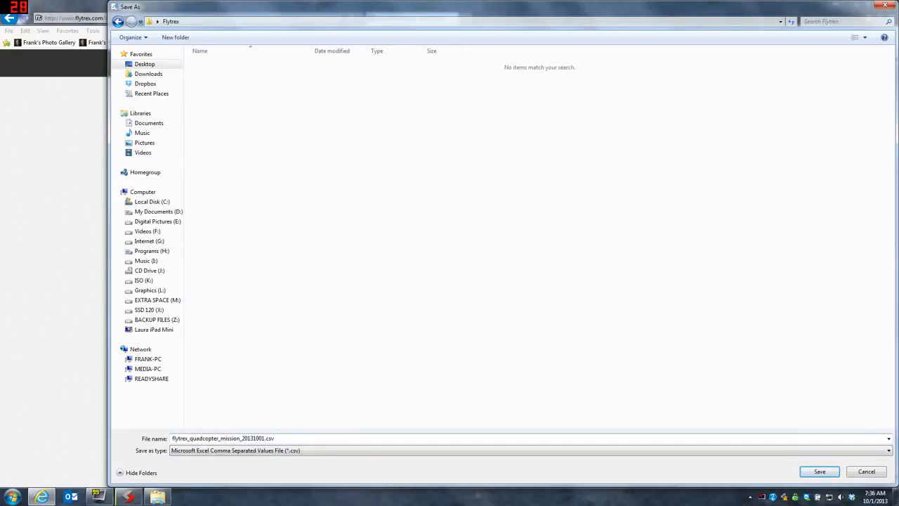
pyautogui.click(266, 439)
pyautogui.moveTo(266, 439); pyautogui.dragTo(171, 439)
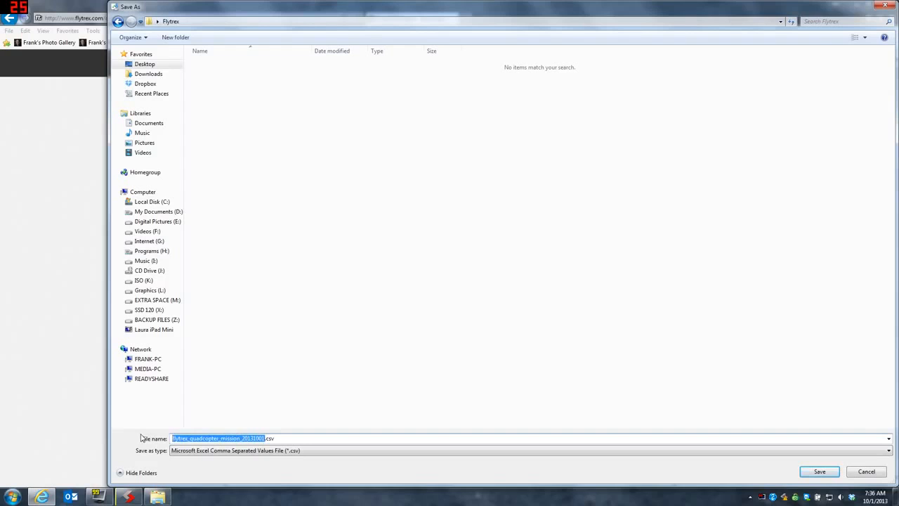
pyautogui.write('Fl')
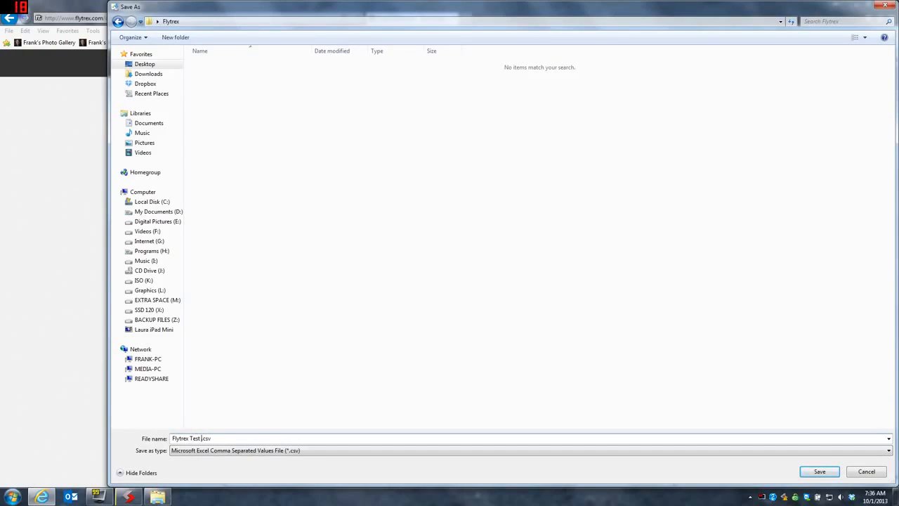
pyautogui.write('ytrex Test Demo')
pyautogui.click(821, 472)
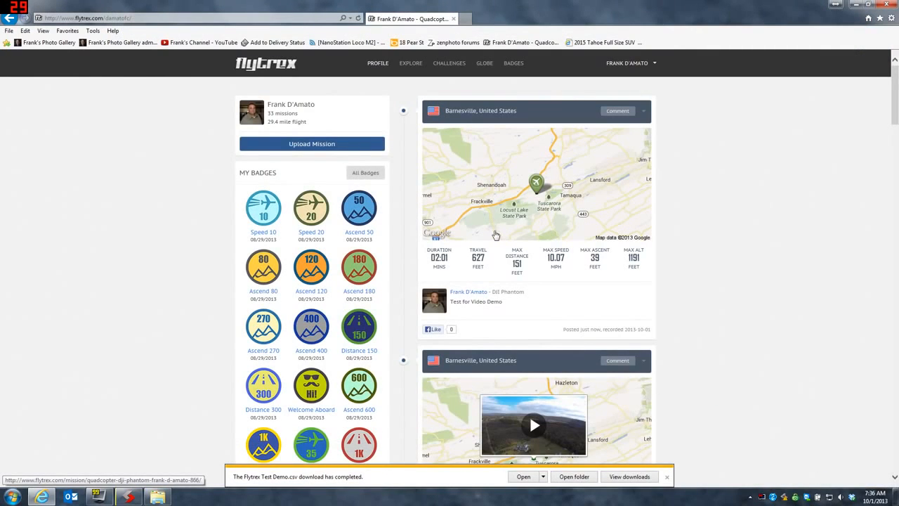
# Close the browser and check the desktop Flytrex folder for the Flytrex Test Demo.csv file
pyautogui.click(887, 6)
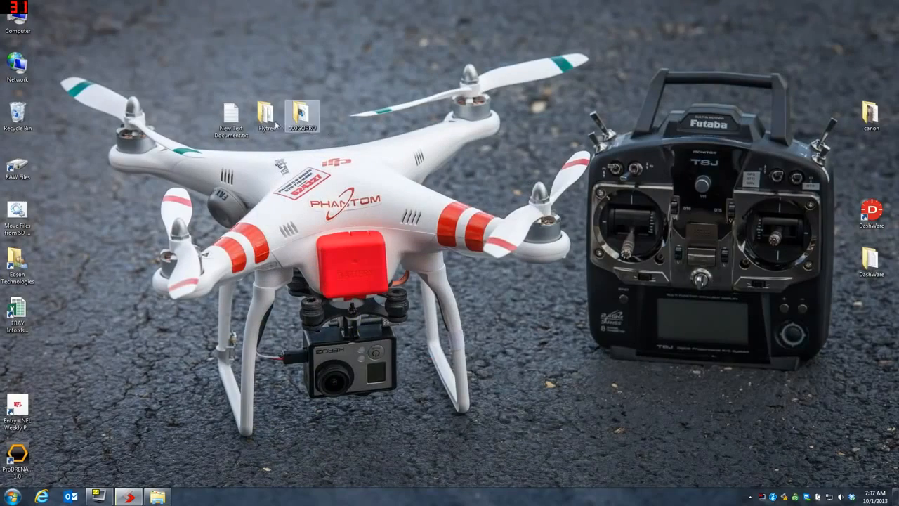
pyautogui.doubleClick(266, 116)
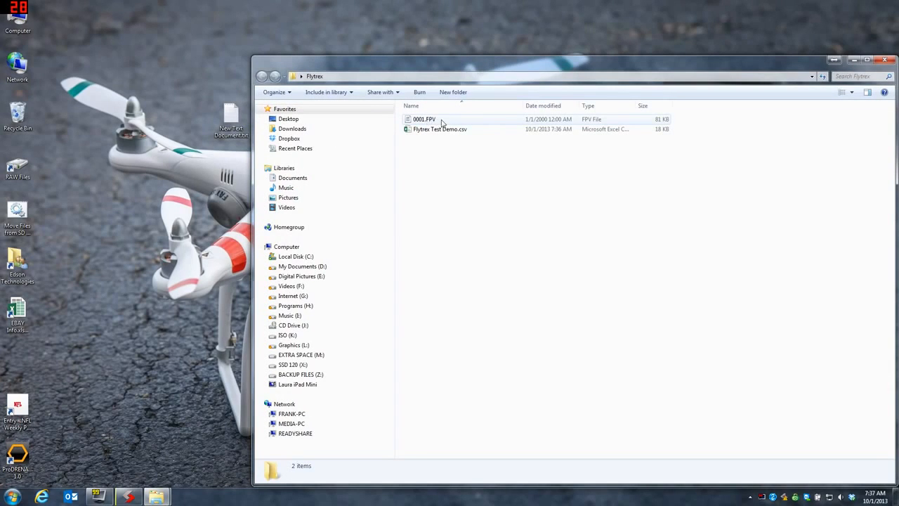
pyautogui.click(440, 133)
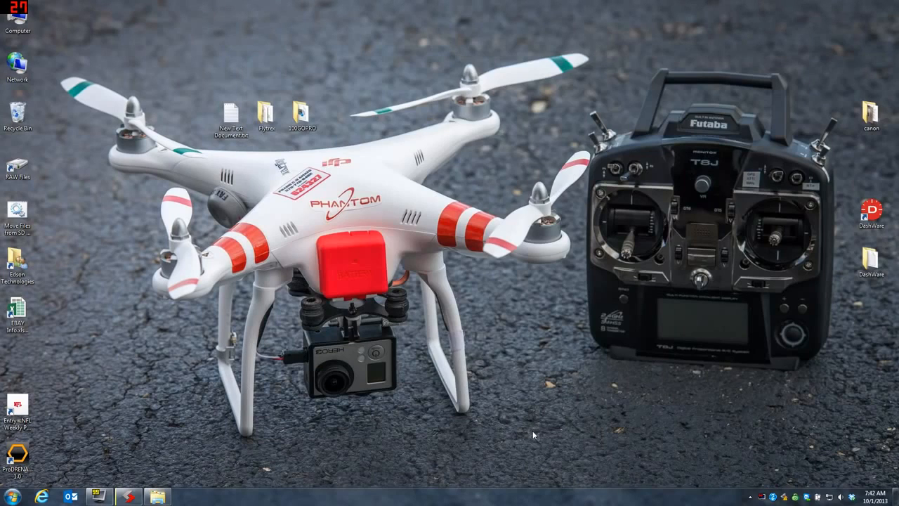
# Start DashWare without the Quick Project Creator and create a new project with the default name and the <None> template
pyautogui.doubleClick(871, 214)
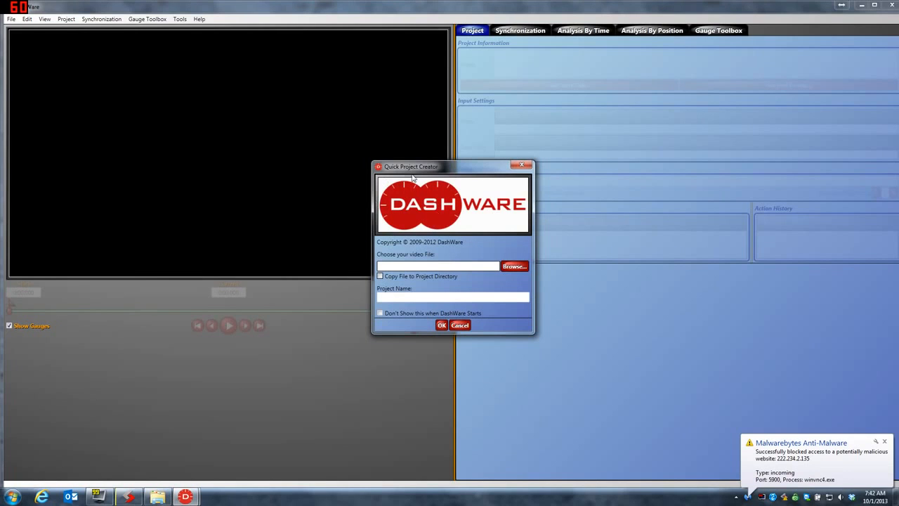
pyautogui.click(461, 326)
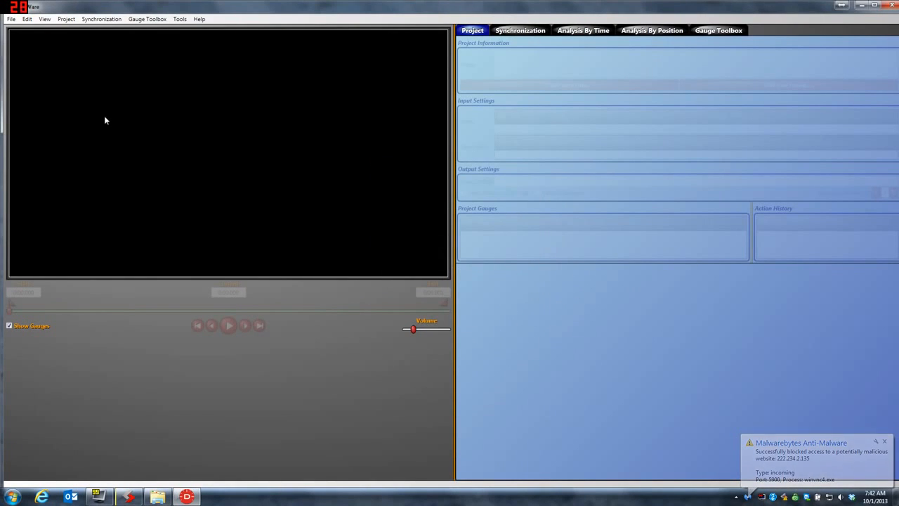
pyautogui.click(11, 20)
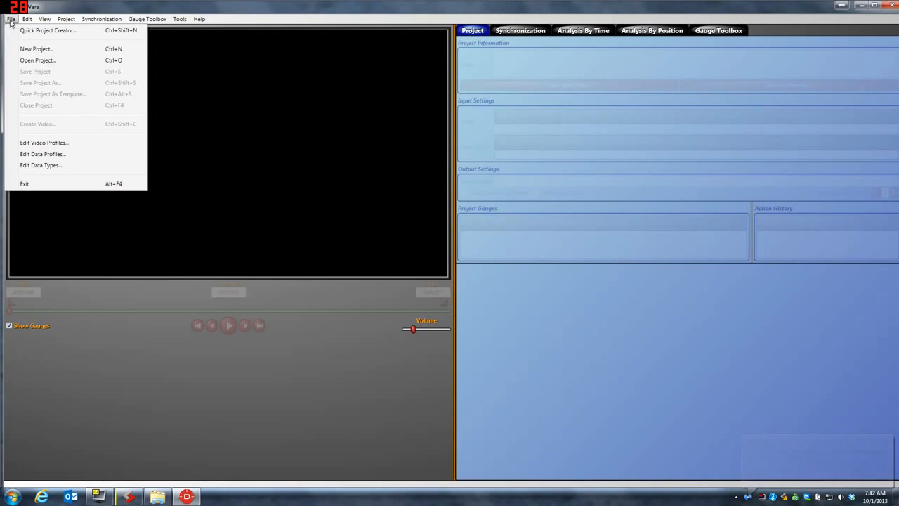
pyautogui.click(31, 51)
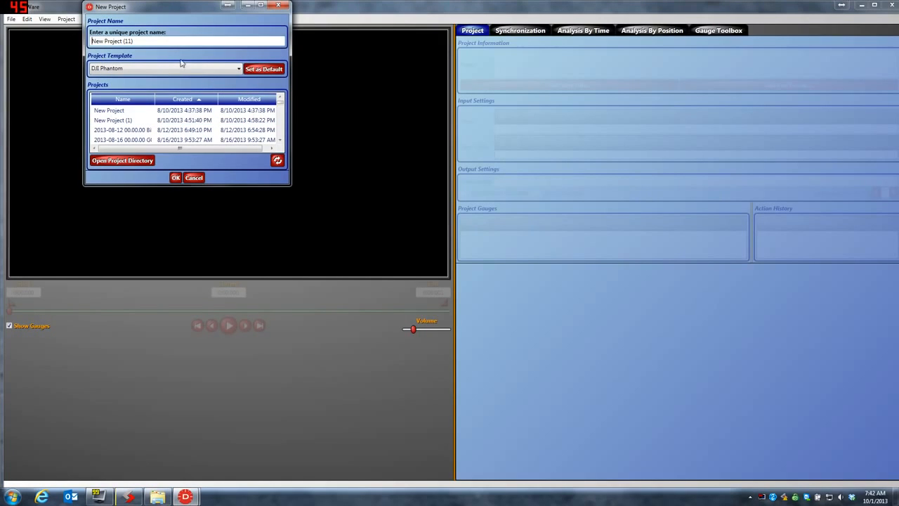
pyautogui.click(239, 69)
pyautogui.scroll(2, 101, 83)
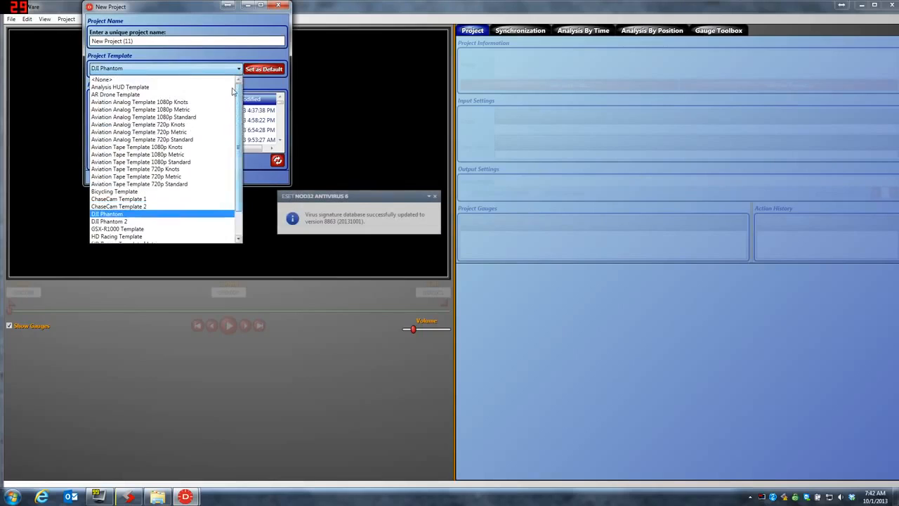
pyautogui.click(113, 83)
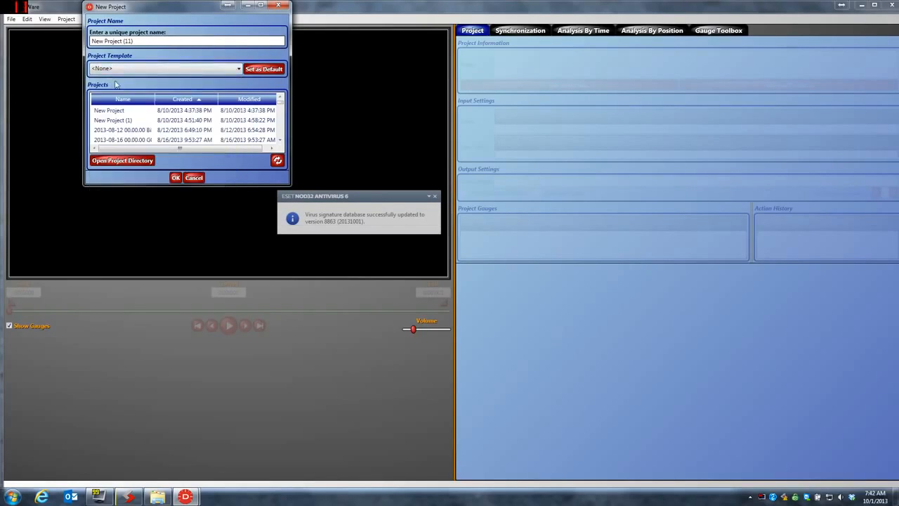
pyautogui.click(176, 177)
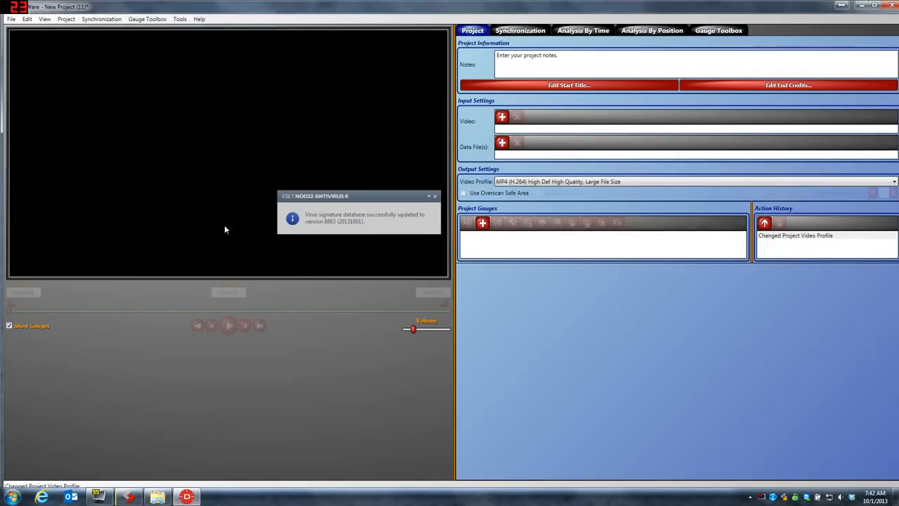
pyautogui.click(435, 198)
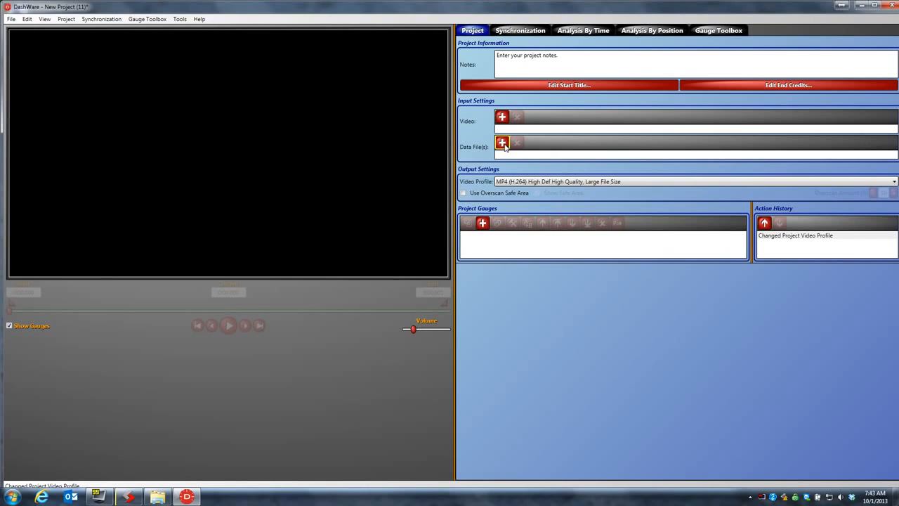
# Add GOPR0225.MP4 from the desktop 100GOPRO folder as the project's input video
pyautogui.click(502, 119)
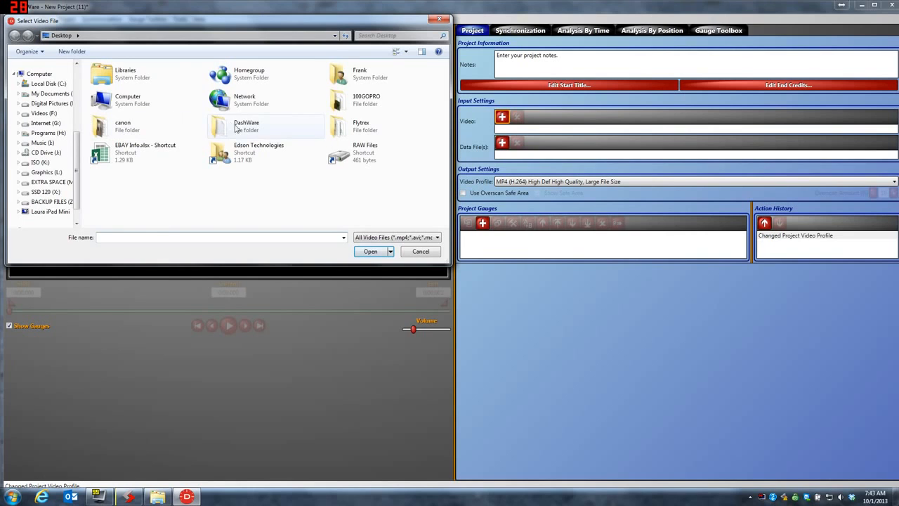
pyautogui.doubleClick(365, 98)
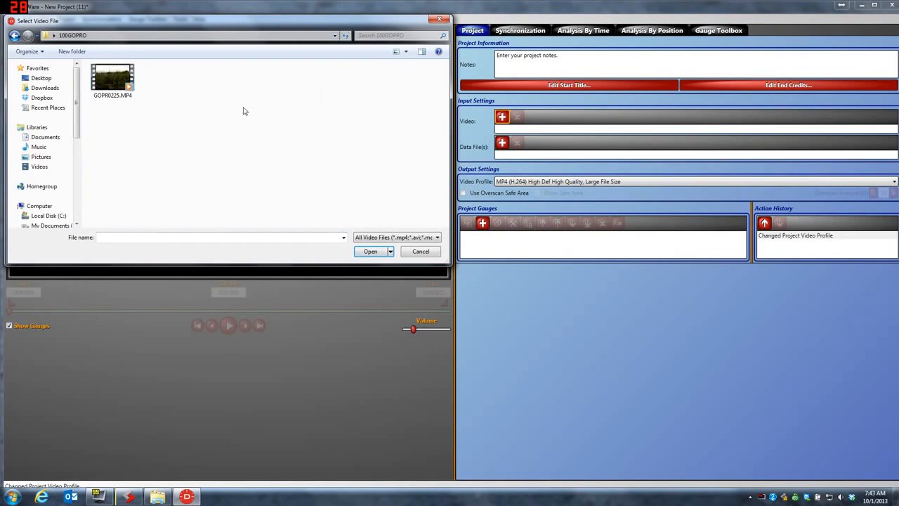
pyautogui.click(102, 83)
pyautogui.click(374, 254)
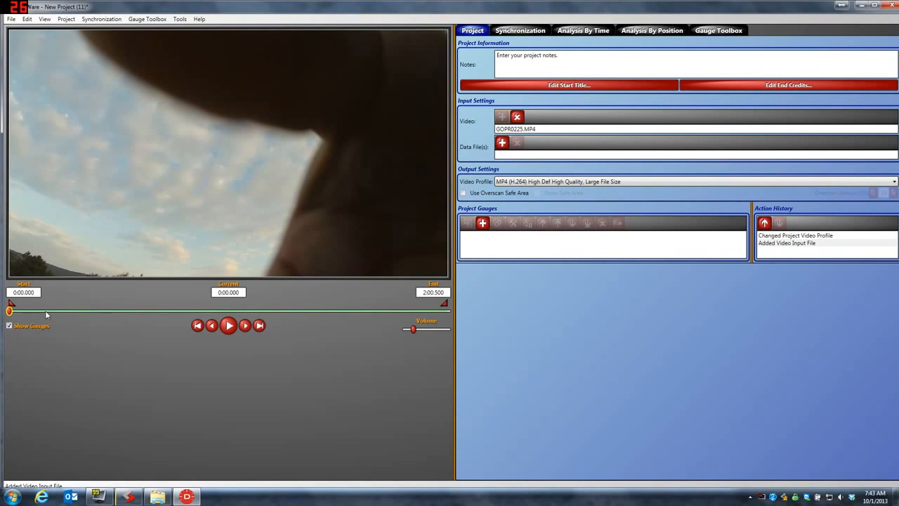
# Scrub through the GOPR0225.MP4 video to preview the flight and return to about 0:06 near the beginning
pyautogui.moveTo(10, 311); pyautogui.dragTo(107, 311)
pyautogui.moveTo(302, 312); pyautogui.dragTo(414, 311)
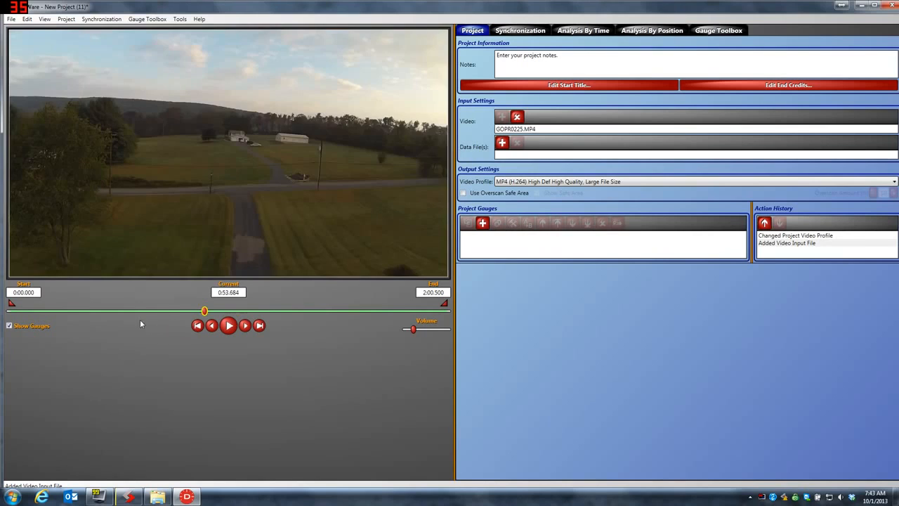
pyautogui.click(31, 314)
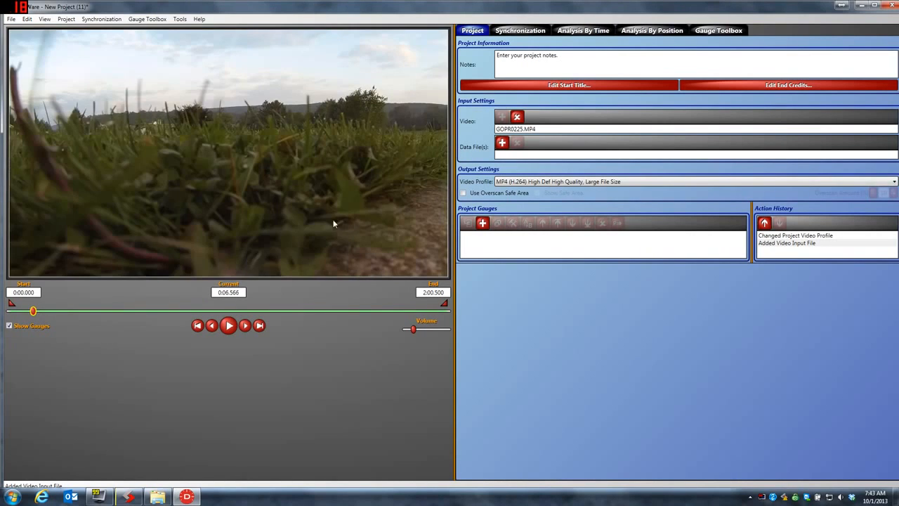
# Add Flytrex Test Demo.csv from the desktop Flytrex folder as the project's data file with the Flytrex data profile
pyautogui.click(503, 144)
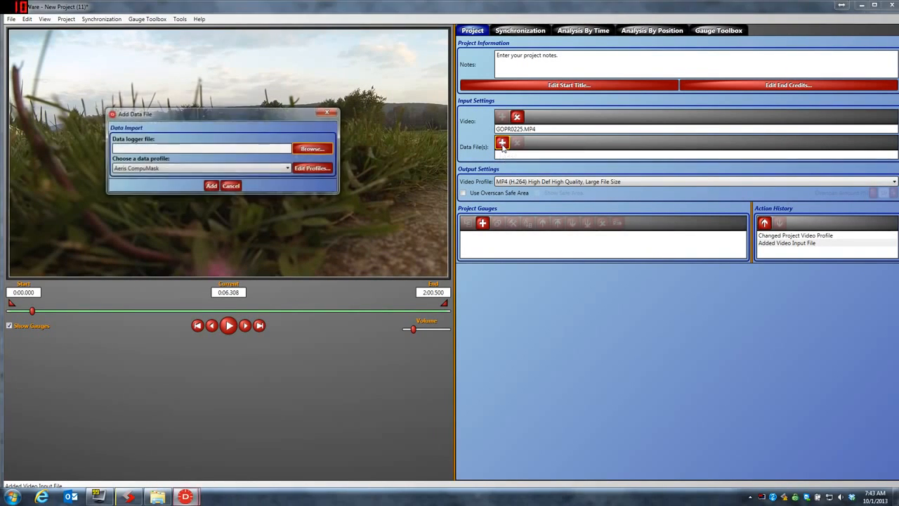
pyautogui.click(313, 149)
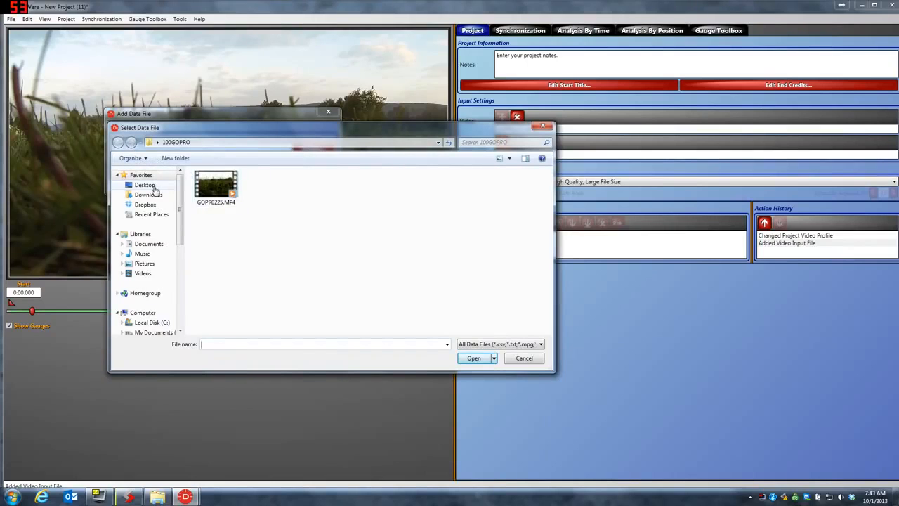
pyautogui.click(143, 185)
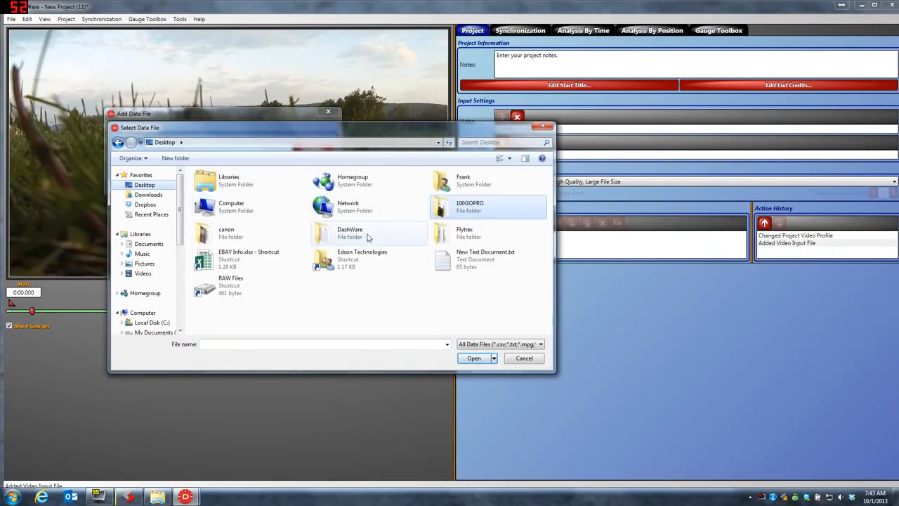
pyautogui.doubleClick(446, 238)
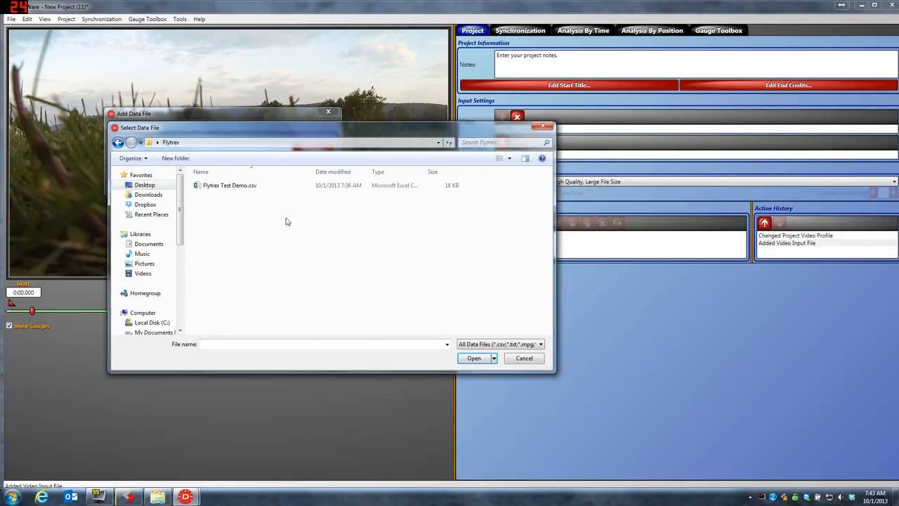
pyautogui.click(228, 187)
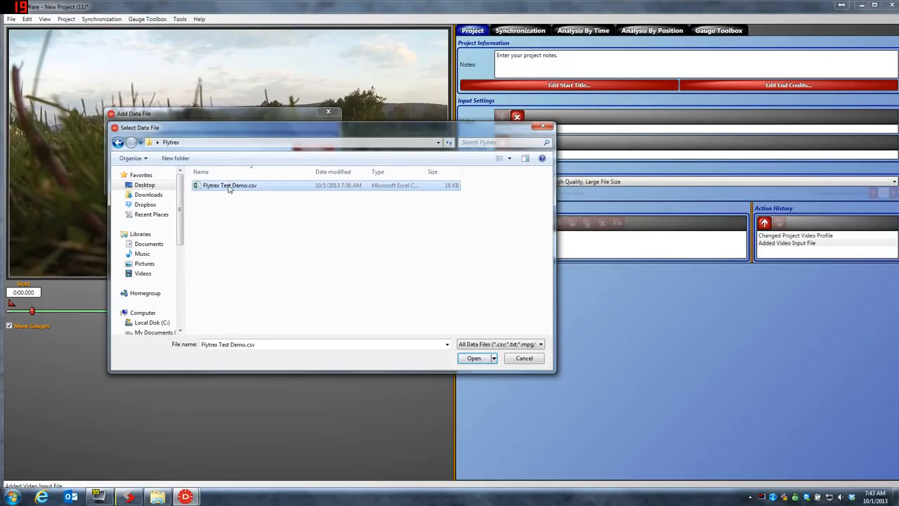
pyautogui.click(473, 359)
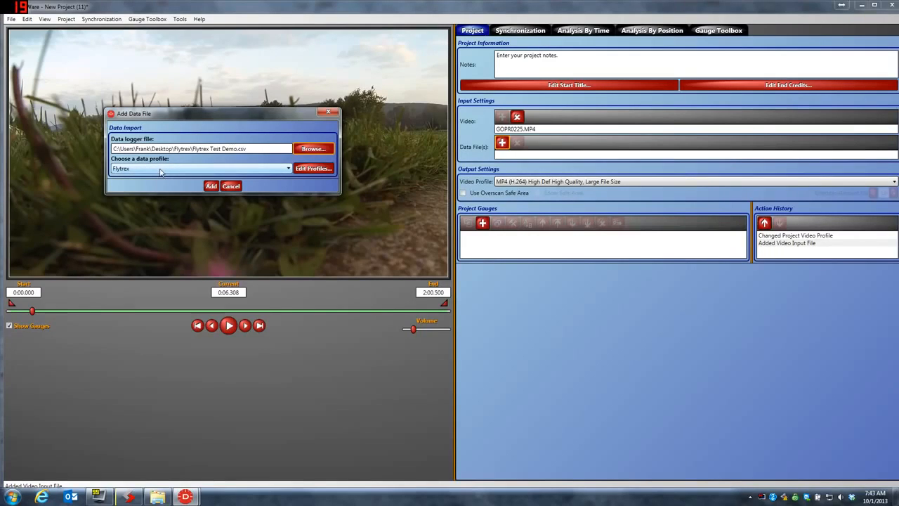
pyautogui.click(210, 186)
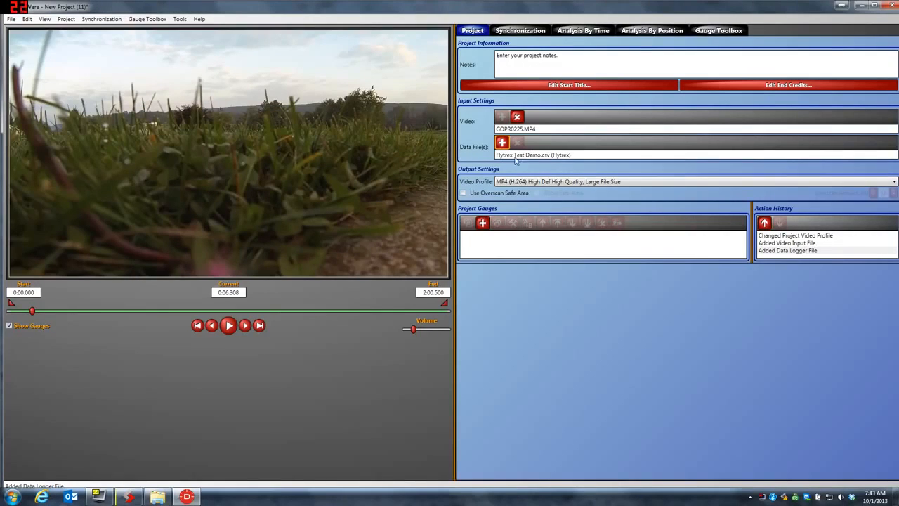
# Turn off the Closed Course option for the Flytrex Test Demo.csv data on the synchronization map
pyautogui.click(520, 31)
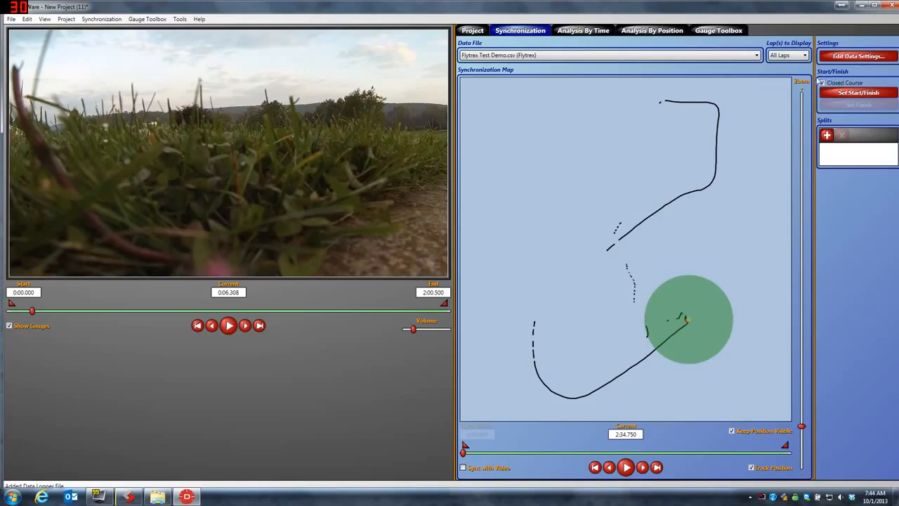
pyautogui.click(823, 83)
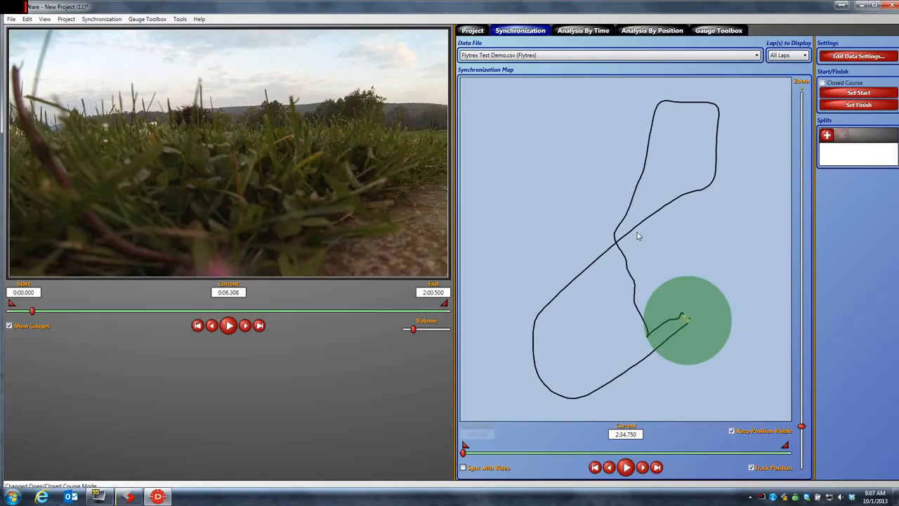
# Add the first Speed & Altitude gauge from the gauge toolbox to the project, enlarge it and reposition it in the video frame
pyautogui.click(711, 32)
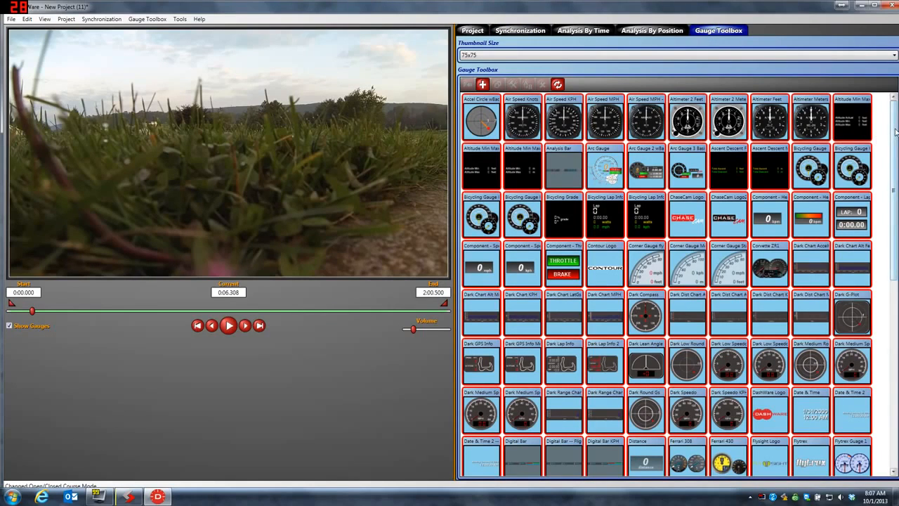
pyautogui.moveTo(896, 132); pyautogui.dragTo(891, 320)
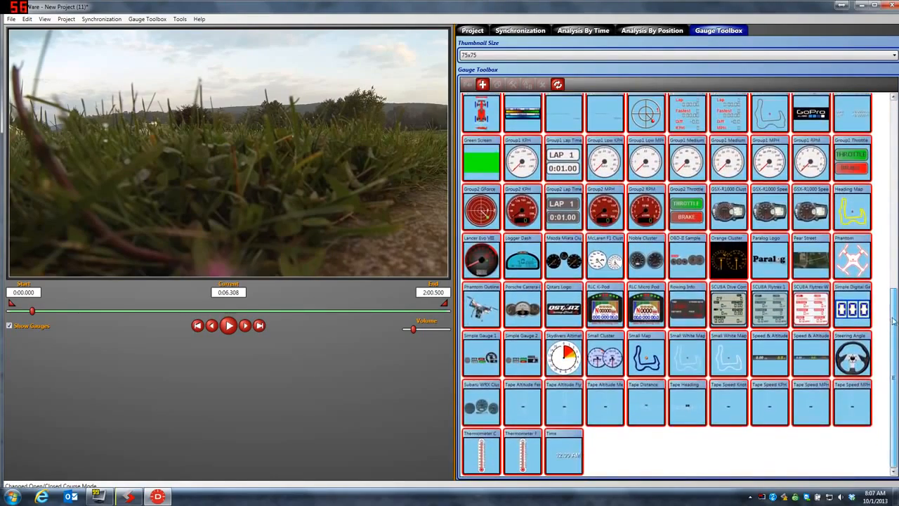
pyautogui.click(810, 360)
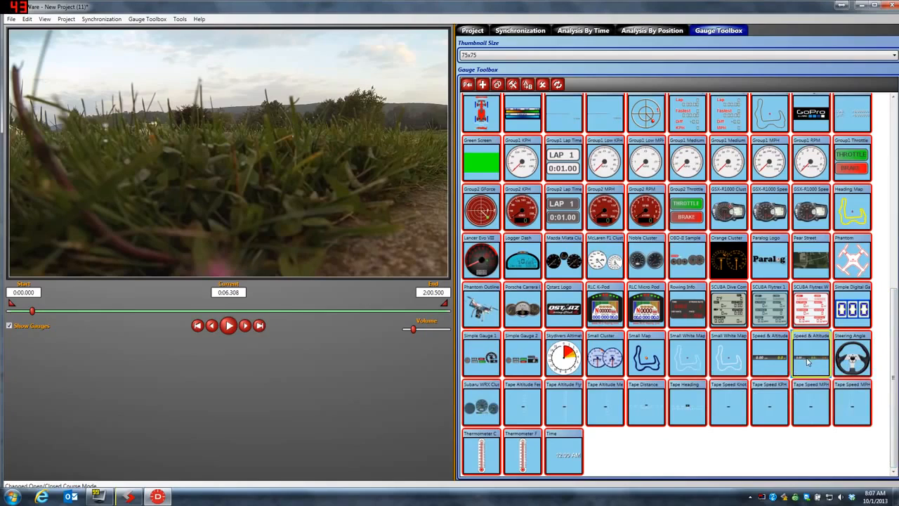
pyautogui.click(767, 366)
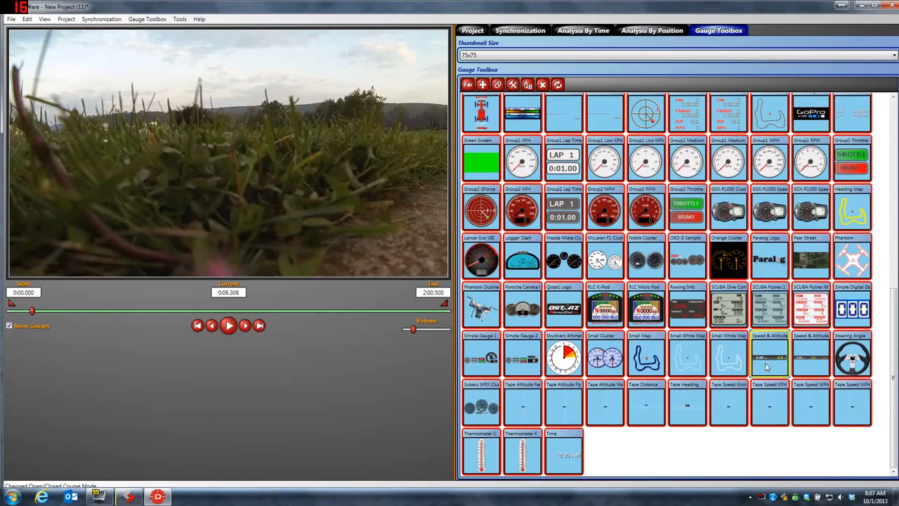
pyautogui.click(468, 85)
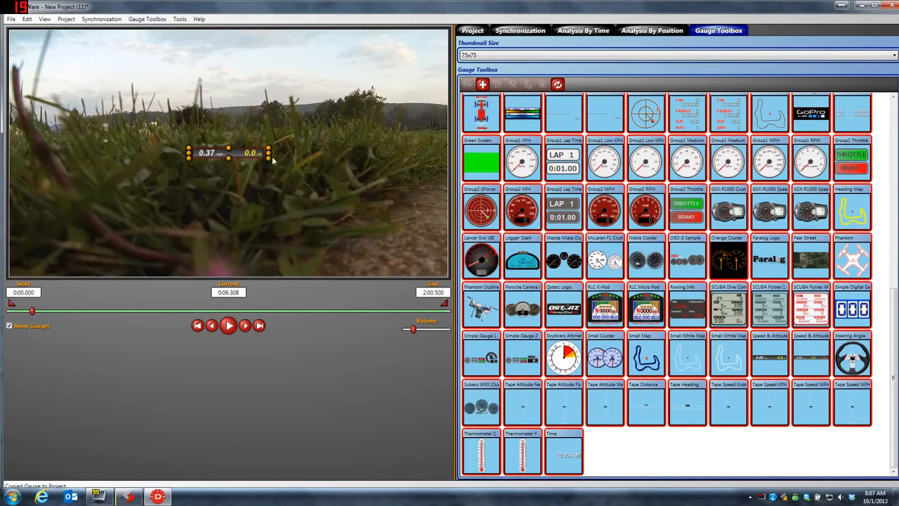
pyautogui.moveTo(283, 168); pyautogui.dragTo(323, 177)
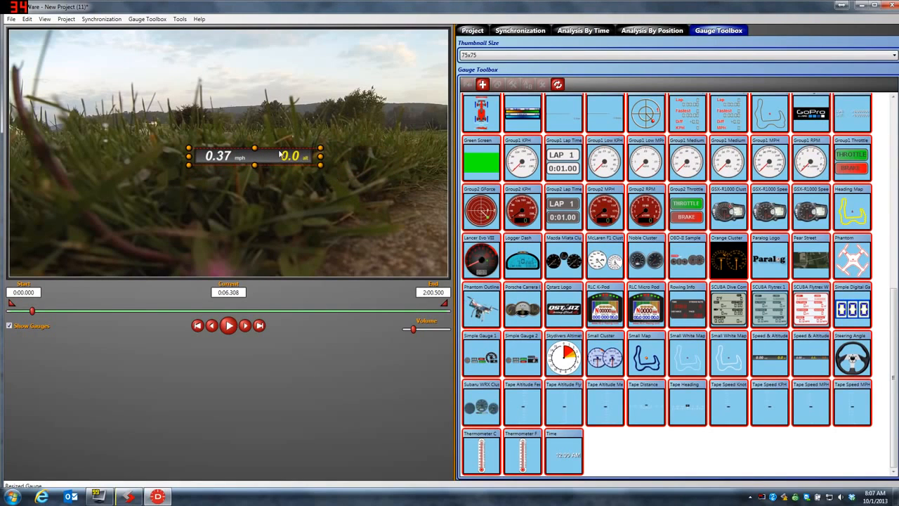
pyautogui.moveTo(254, 168); pyautogui.dragTo(230, 182)
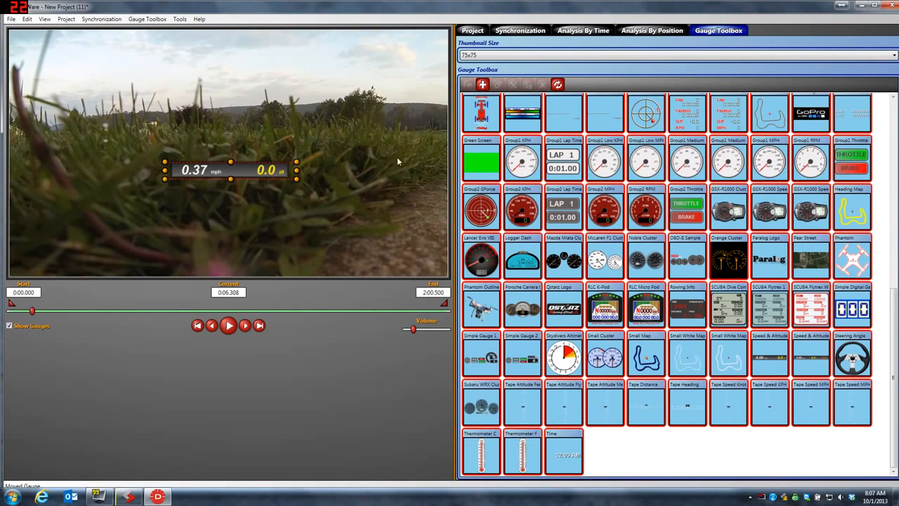
# Set the flight data position on the synchronization map to the bend after takeoff, at about 2:59.1
pyautogui.click(519, 31)
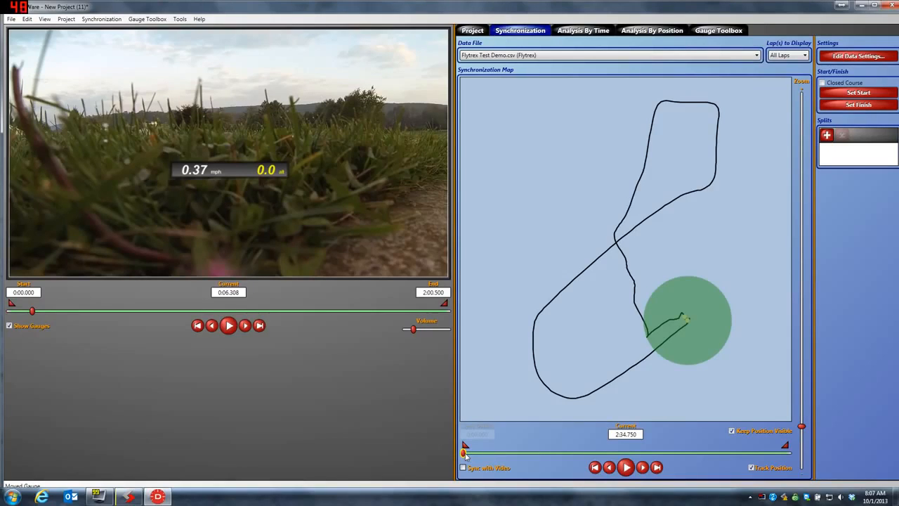
pyautogui.moveTo(465, 454); pyautogui.dragTo(471, 454)
pyautogui.moveTo(480, 455); pyautogui.dragTo(517, 456)
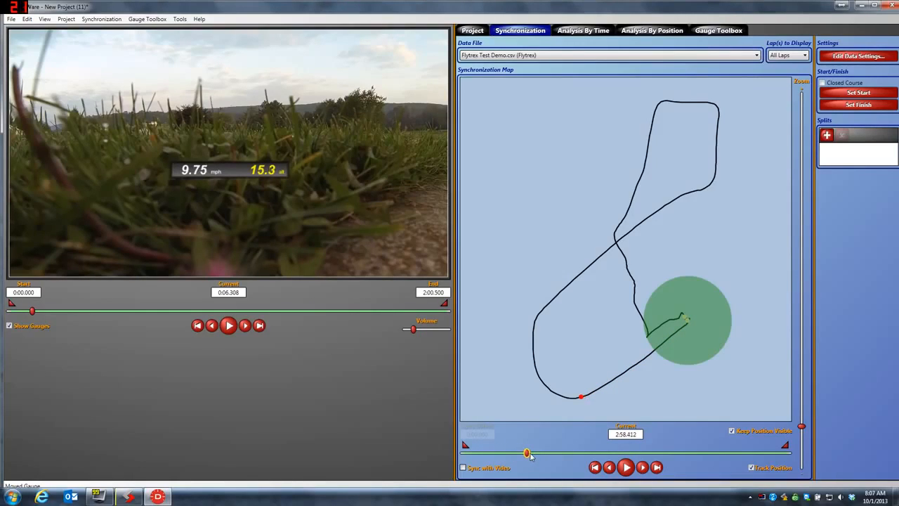
pyautogui.moveTo(538, 454)
pyautogui.mouseDown()
pyautogui.moveTo(516, 454)
pyautogui.moveTo(525, 454)
pyautogui.mouseUp()
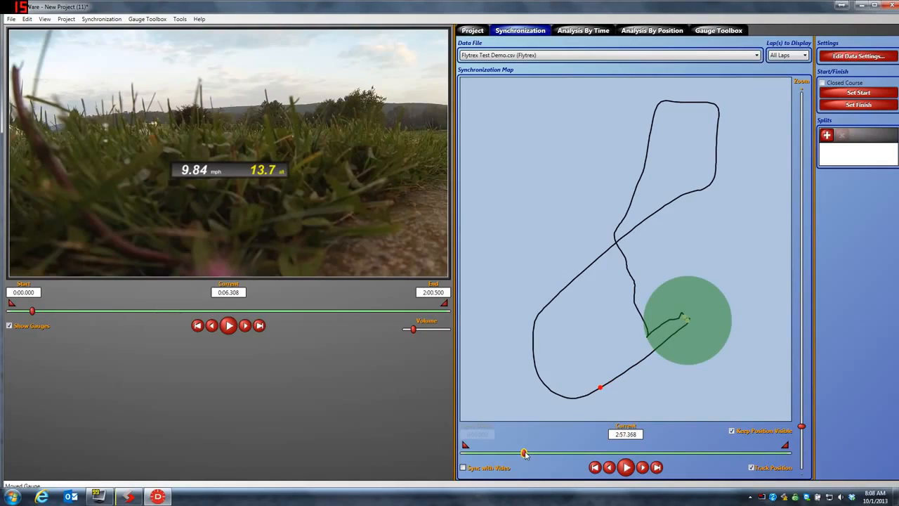
pyautogui.moveTo(525, 454); pyautogui.dragTo(530, 453)
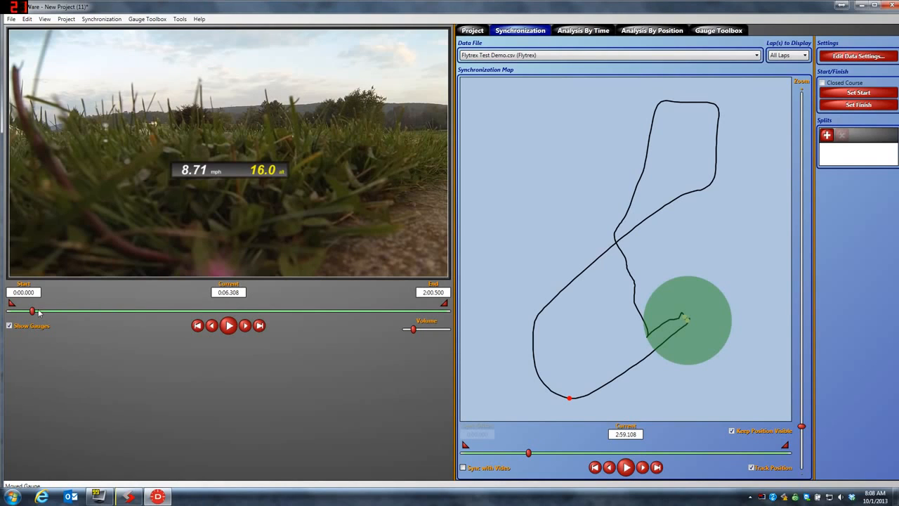
# Bring the video to the matching turn at about 0:29.5 and sync the flight data with it
pyautogui.moveTo(39, 312); pyautogui.dragTo(79, 315)
pyautogui.click(228, 325)
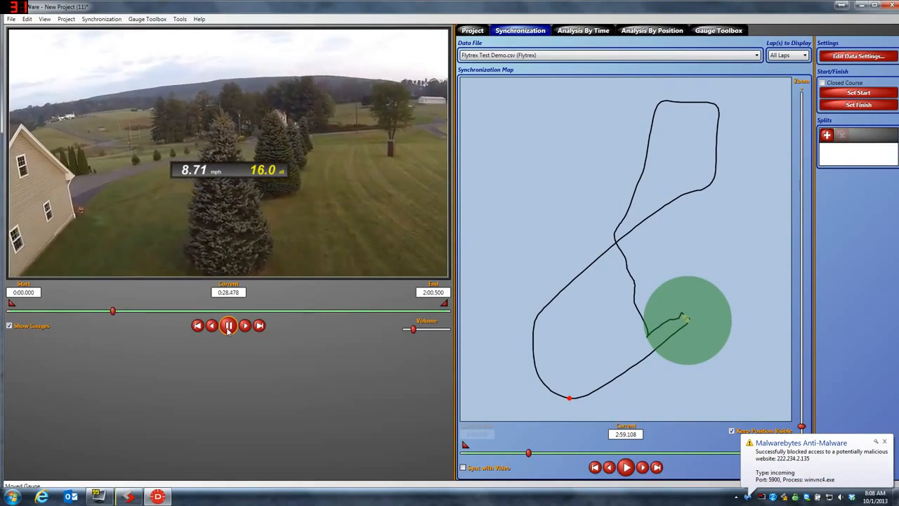
pyautogui.click(229, 326)
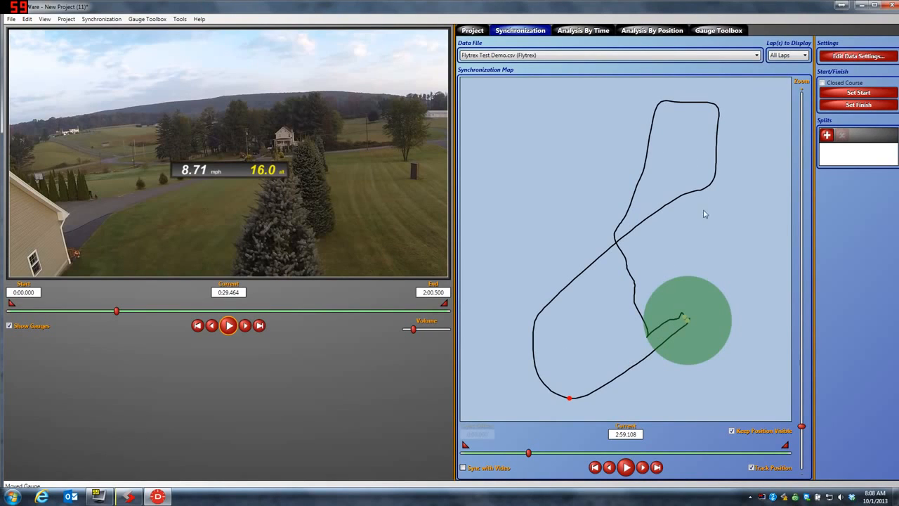
pyautogui.click(463, 468)
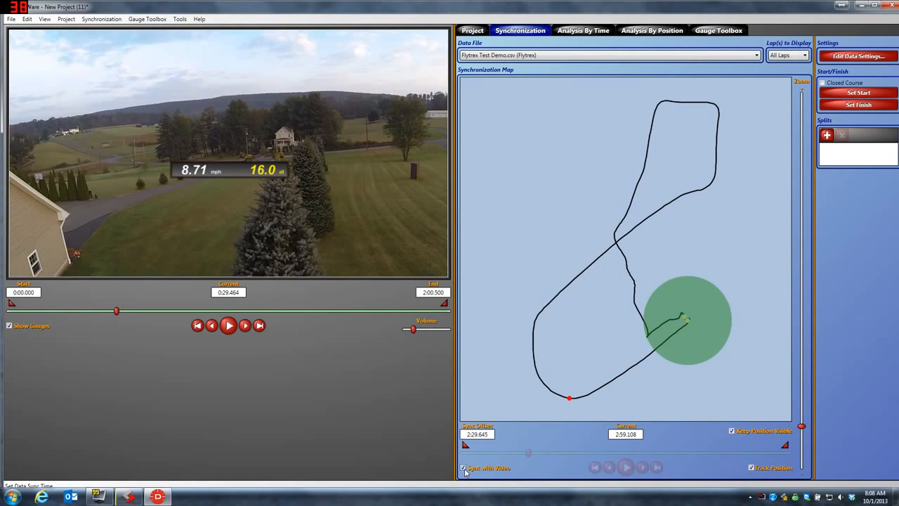
# Scrub and play the video between about 0:37 and 0:43 to check the marker's position on the map against the footage
pyautogui.moveTo(117, 314)
pyautogui.moveTo(118, 314); pyautogui.dragTo(146, 312)
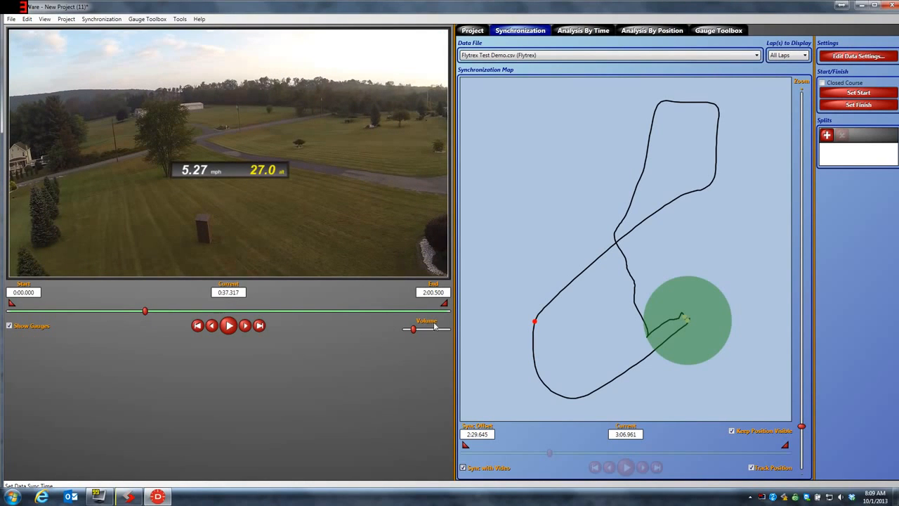
pyautogui.click(154, 313)
pyautogui.click(163, 312)
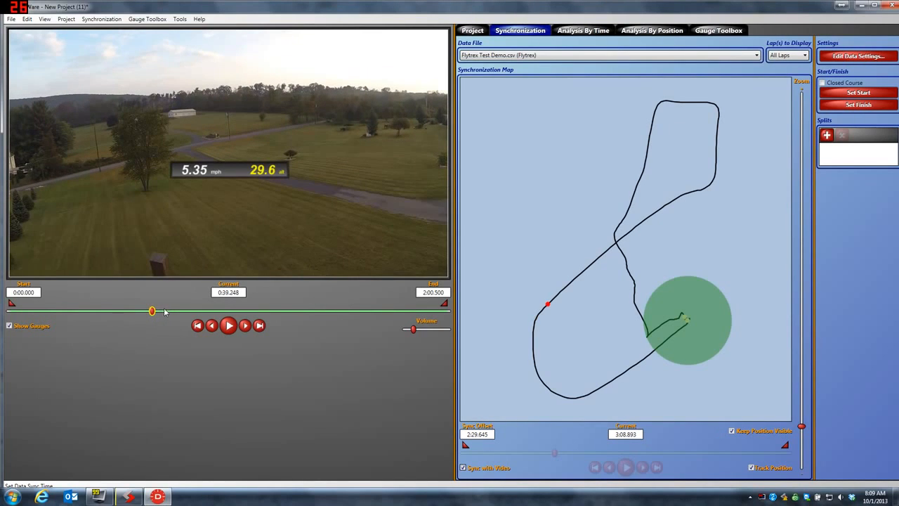
pyautogui.click(167, 311)
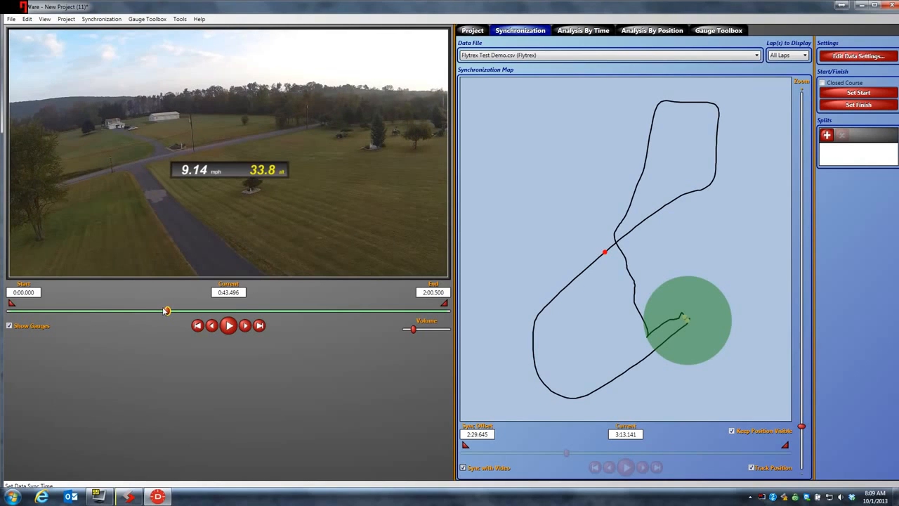
pyautogui.moveTo(159, 312); pyautogui.dragTo(138, 313)
pyautogui.click(228, 326)
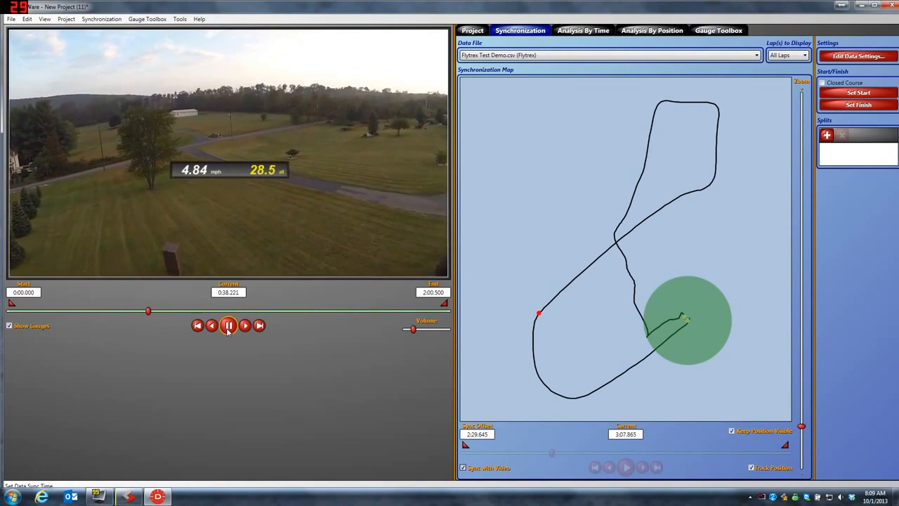
pyautogui.click(228, 326)
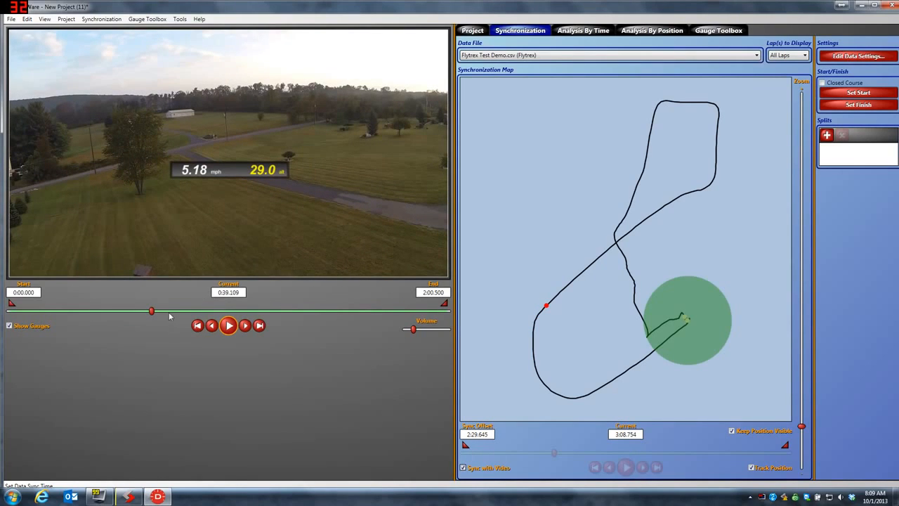
# Resync the flight data at about 3:06.7 with the video at about 0:35.3, and start playback to check the match
pyautogui.moveTo(152, 312); pyautogui.dragTo(134, 313)
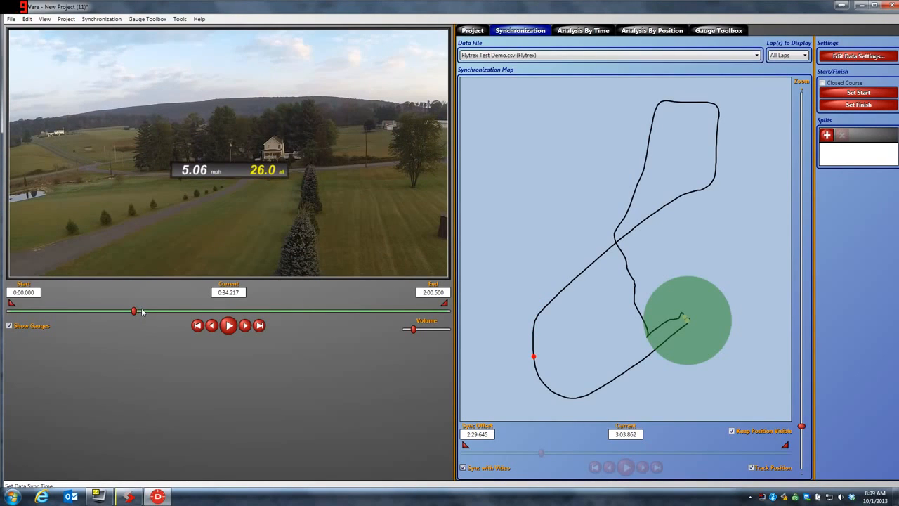
pyautogui.click(229, 325)
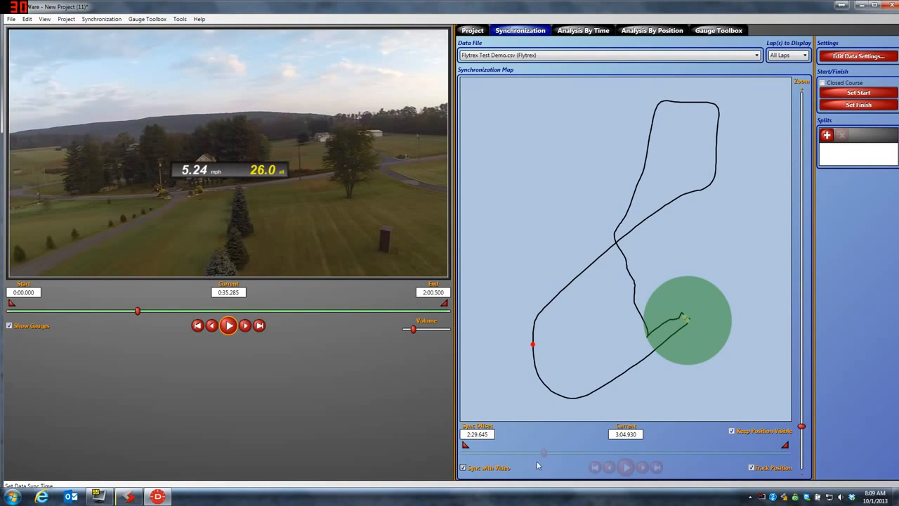
pyautogui.click(464, 468)
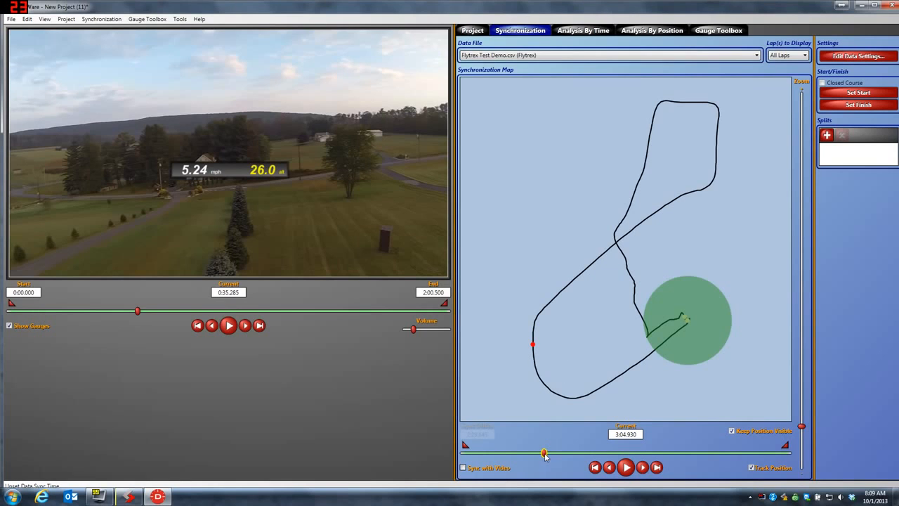
pyautogui.moveTo(545, 454); pyautogui.dragTo(550, 454)
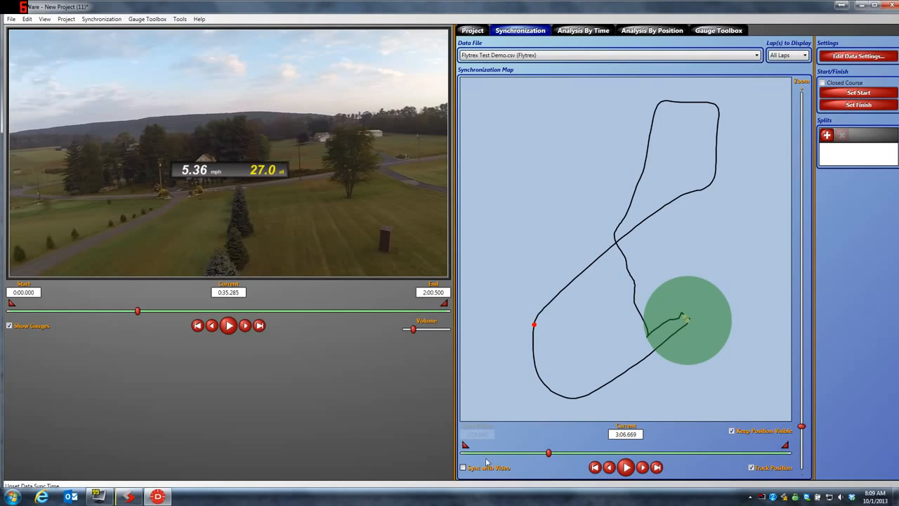
pyautogui.click(463, 468)
pyautogui.click(233, 330)
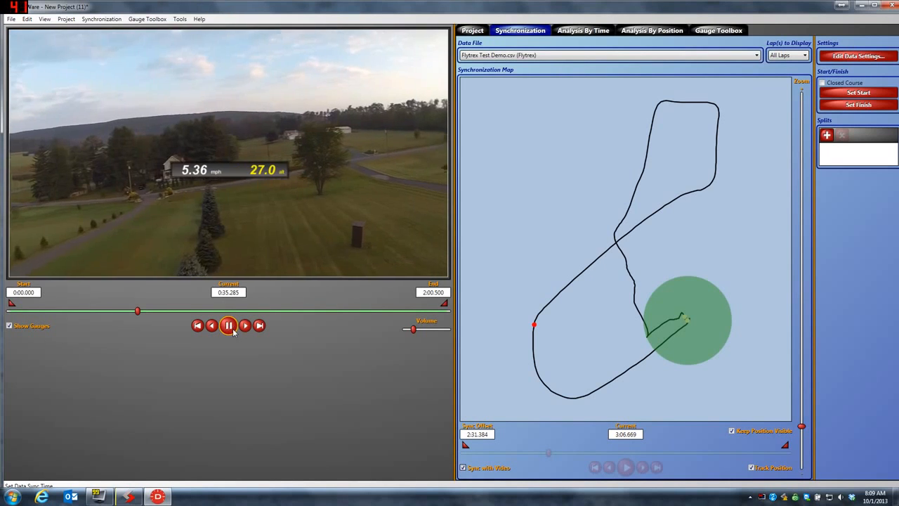
# Move the speed and altitude gauge to the bottom centre of the video, pausing playback at about 0:58.2
pyautogui.moveTo(257, 169); pyautogui.dragTo(314, 240)
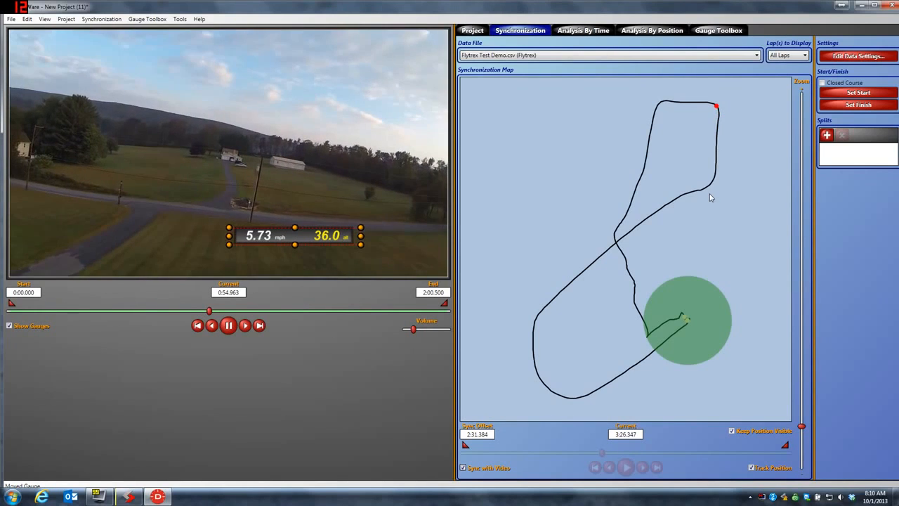
pyautogui.click(228, 325)
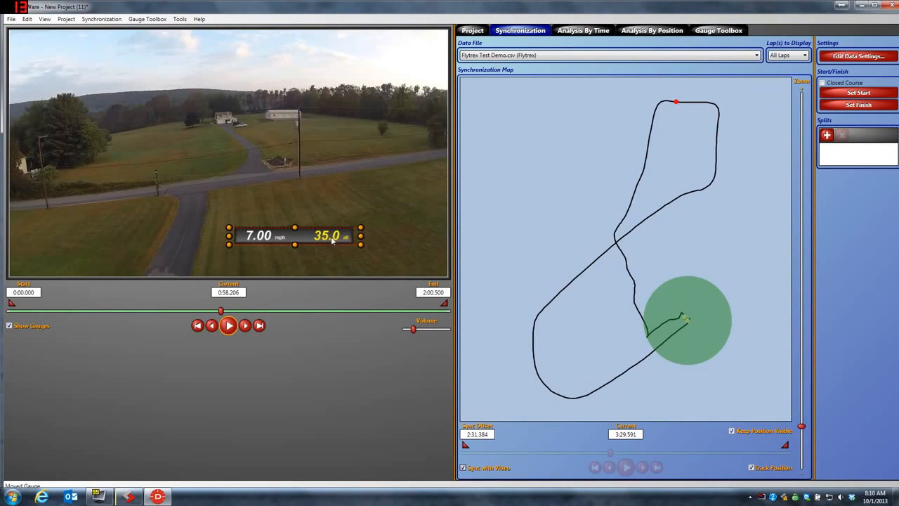
pyautogui.moveTo(332, 238); pyautogui.dragTo(280, 245)
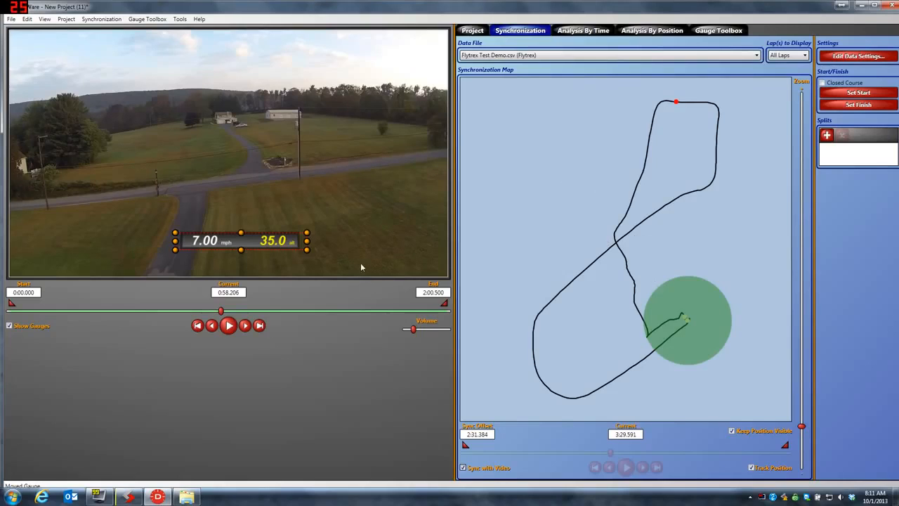
# Add the Phantom gauge from the gauge library to the project and shift it slightly upward in the video
pyautogui.click(721, 31)
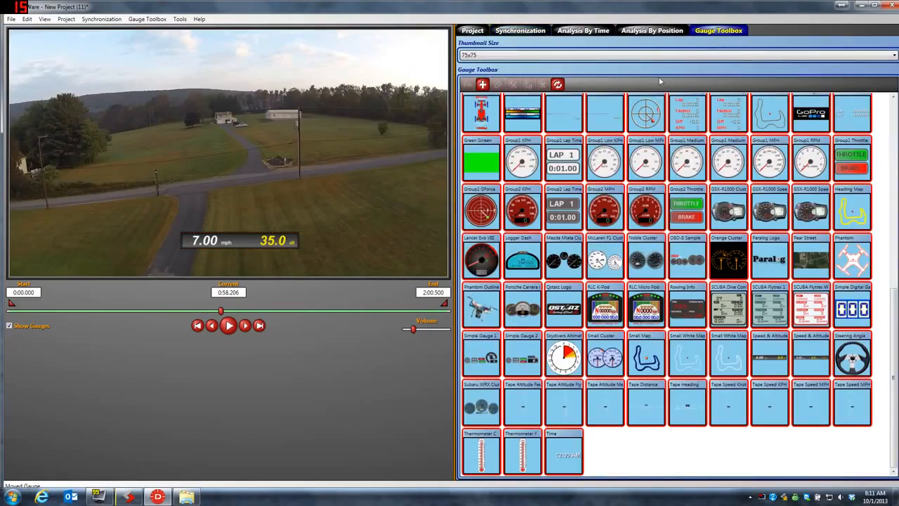
pyautogui.moveTo(593, 161)
pyautogui.moveTo(853, 266)
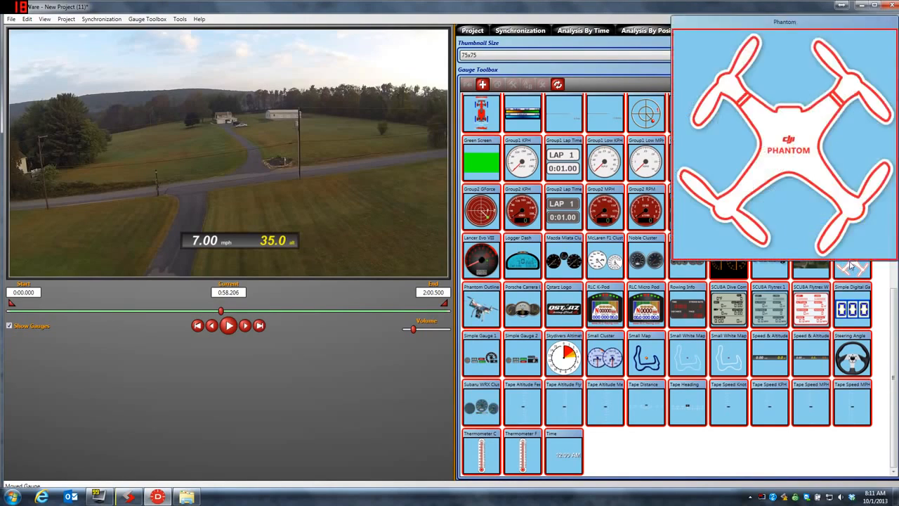
pyautogui.click(851, 264)
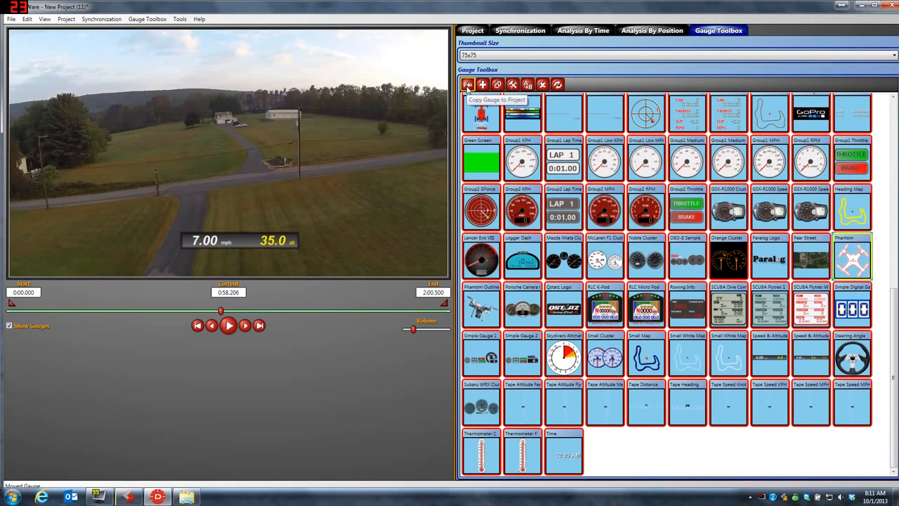
pyautogui.click(468, 85)
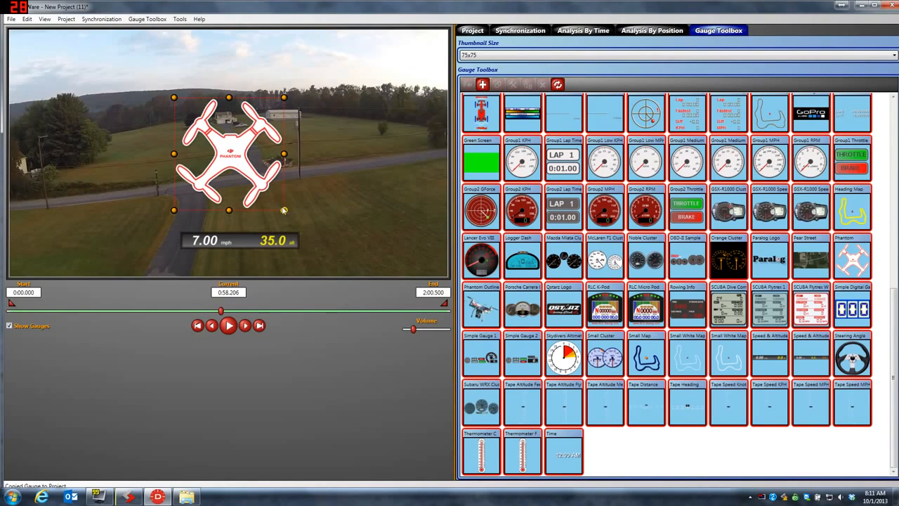
pyautogui.moveTo(239, 166)
pyautogui.mouseDown()
pyautogui.moveTo(104, 98)
pyautogui.moveTo(69, 91)
pyautogui.moveTo(83, 108)
pyautogui.moveTo(302, 163)
pyautogui.moveTo(252, 169)
pyautogui.mouseUp()
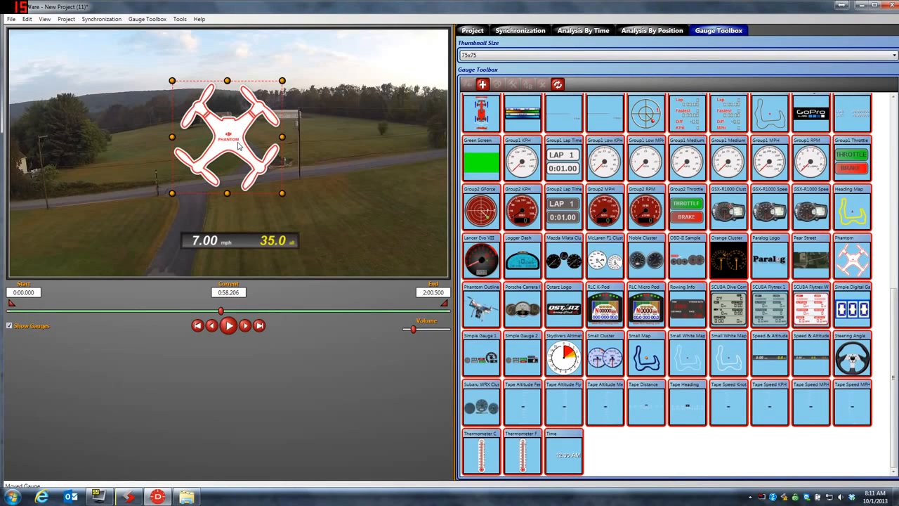
# Set the Phantom gauge's transparency to 0.6 in the gauge designer and save the gauge
pyautogui.doubleClick(239, 145)
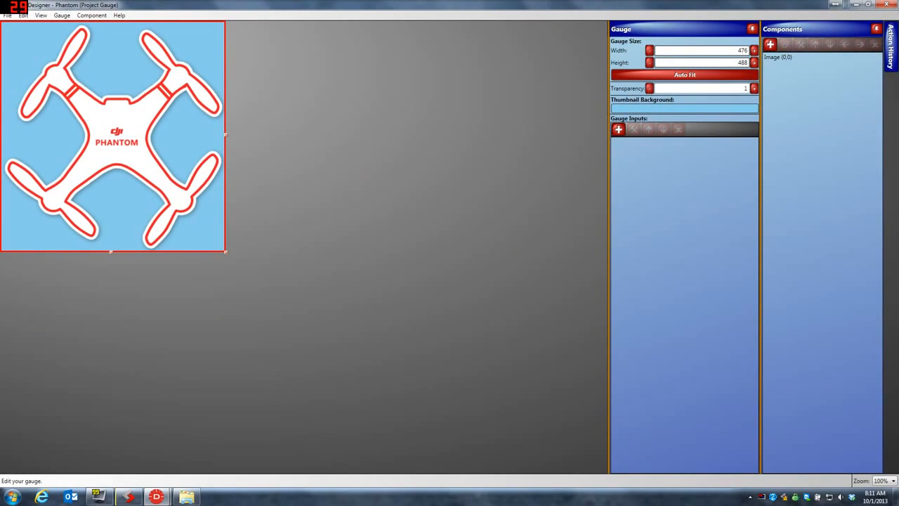
pyautogui.click(652, 91)
pyautogui.click(652, 91)
pyautogui.click(652, 91)
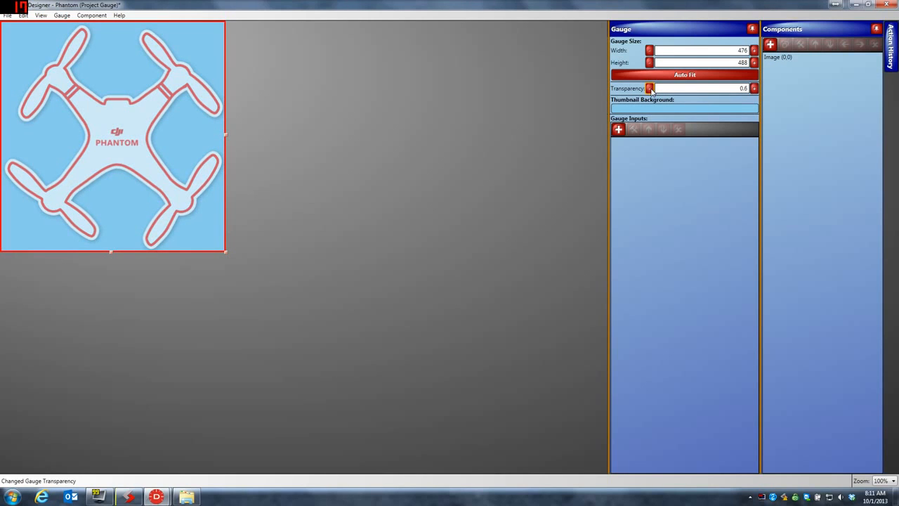
pyautogui.click(887, 5)
pyautogui.click(417, 282)
# Shrink the Phantom gauge and place it in the upper-left corner of the video
pyautogui.moveTo(241, 133); pyautogui.dragTo(272, 155)
pyautogui.moveTo(307, 208); pyautogui.dragTo(78, 98)
pyautogui.moveTo(56, 78); pyautogui.dragTo(51, 70)
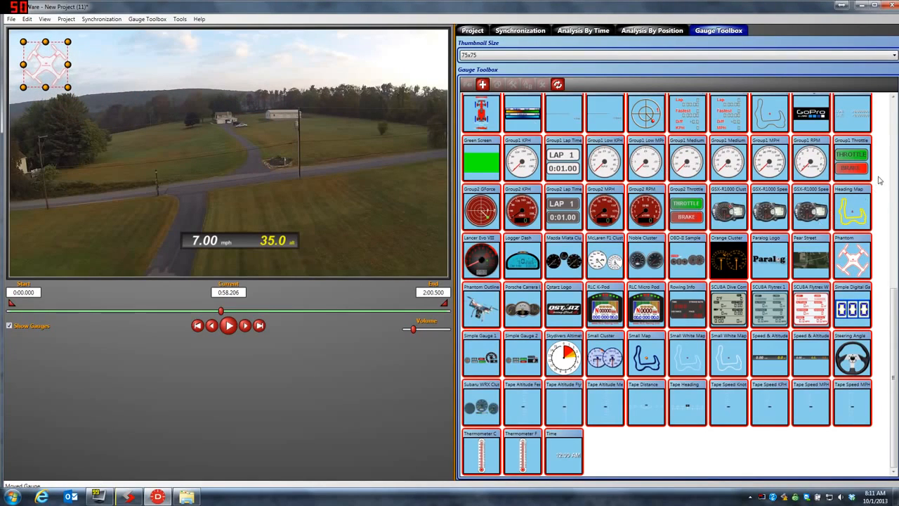
# Add the Flytrex logo gauge to the project, enlarge it and place it beside the Phantom logo
pyautogui.moveTo(892, 301); pyautogui.dragTo(883, 230)
pyautogui.click(812, 239)
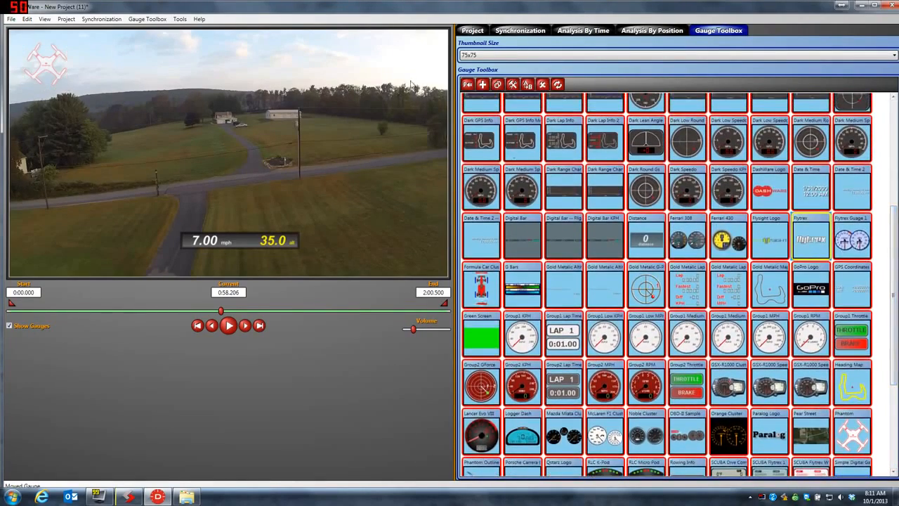
pyautogui.click(467, 84)
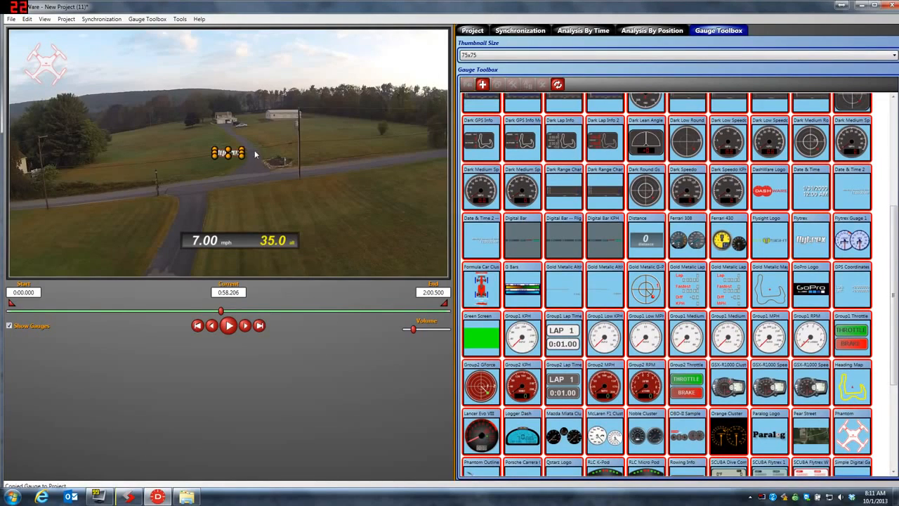
pyautogui.moveTo(255, 165); pyautogui.dragTo(133, 75)
# Set the Flytrex logo gauge's transparency to 0.5 and save the gauge
pyautogui.doubleClick(131, 68)
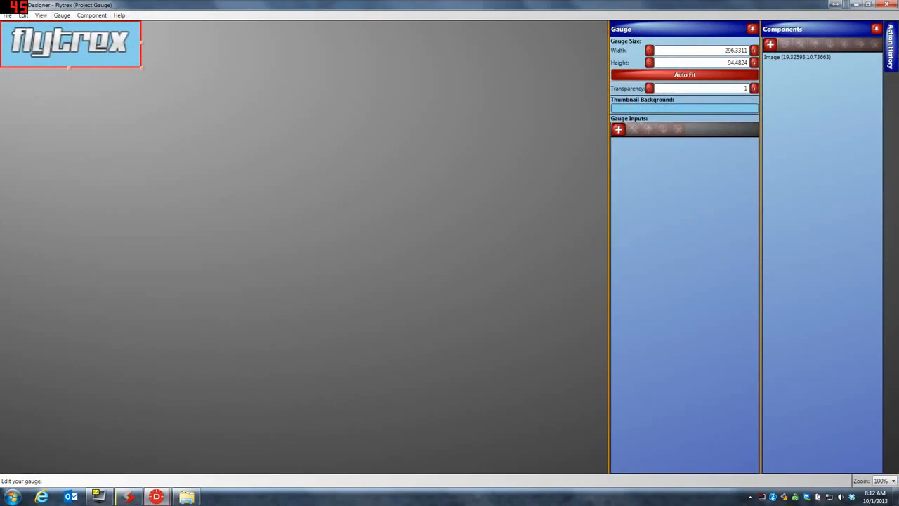
pyautogui.click(649, 89)
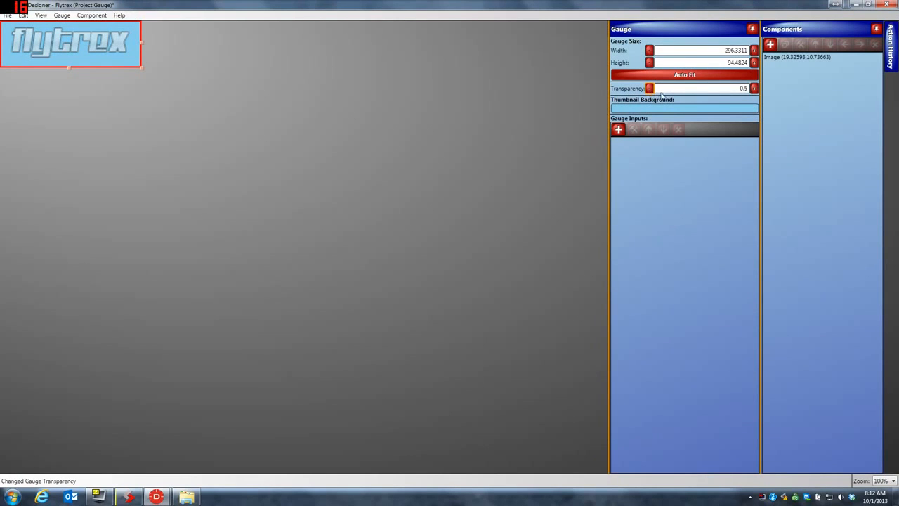
pyautogui.click(754, 88)
pyautogui.click(650, 89)
pyautogui.click(890, 46)
pyautogui.click(887, 4)
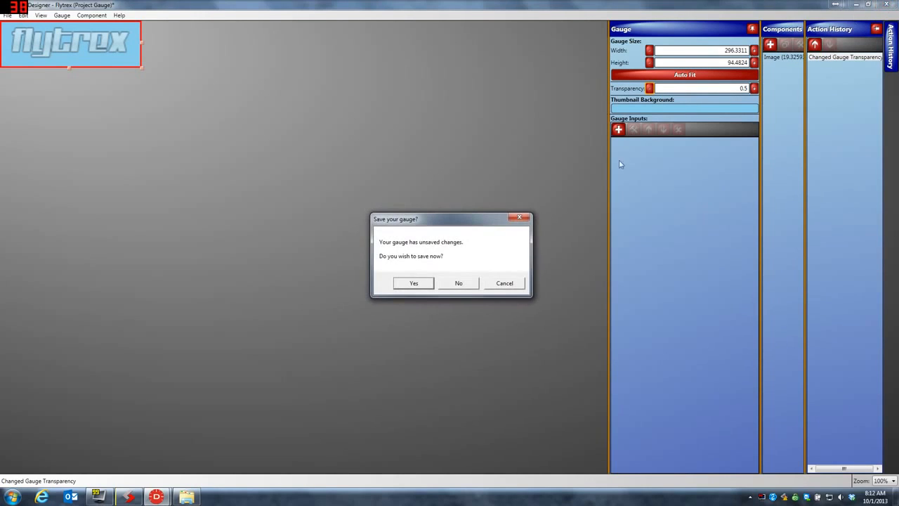
pyautogui.click(418, 285)
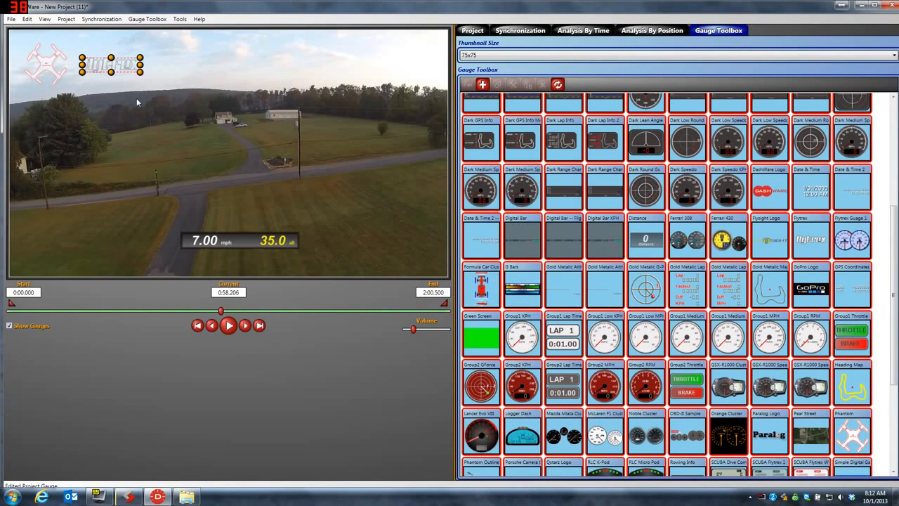
# Scrub the video to preview the logos, try the Flytrex logo beside the speed readout, and move it back beside the Phantom logo
pyautogui.click(228, 325)
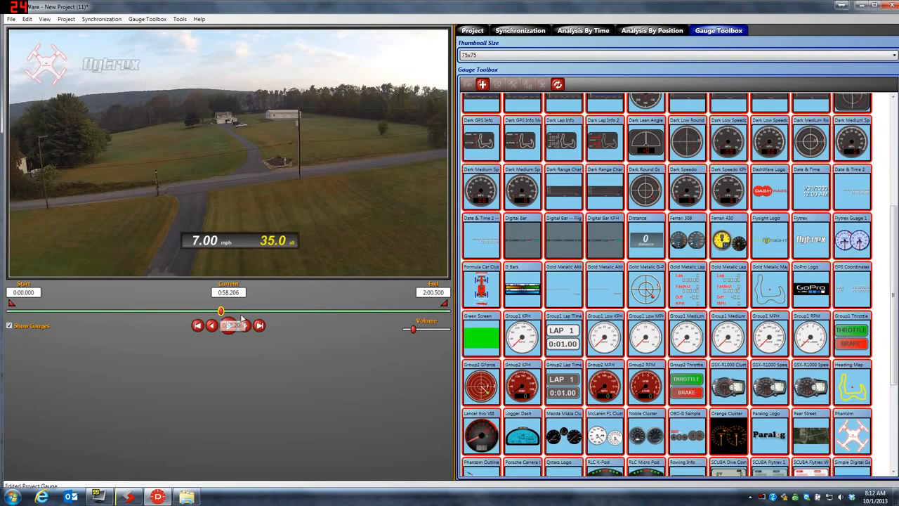
pyautogui.click(259, 311)
pyautogui.moveTo(278, 318); pyautogui.dragTo(328, 323)
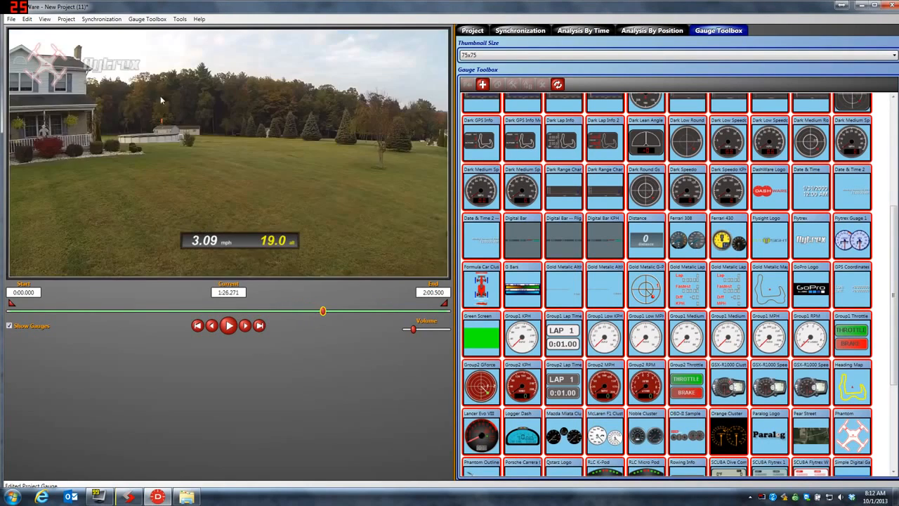
pyautogui.moveTo(130, 73); pyautogui.dragTo(149, 250)
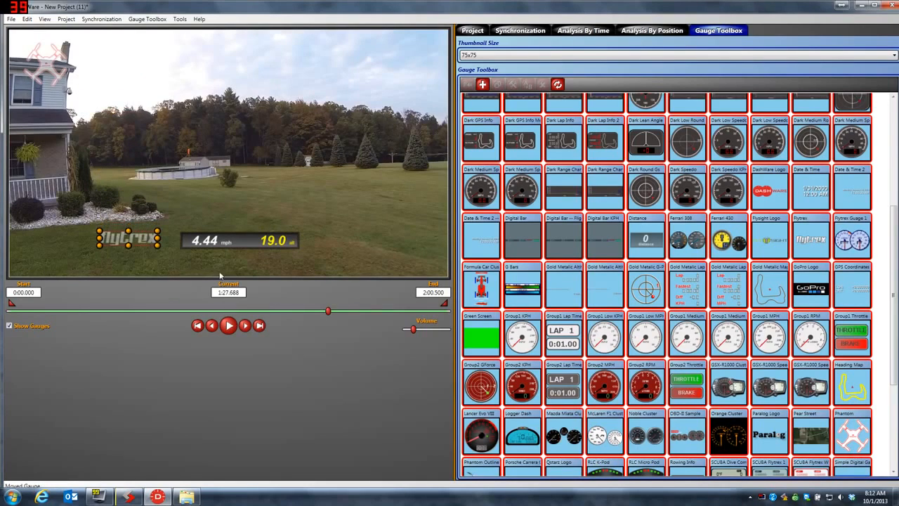
pyautogui.moveTo(327, 311)
pyautogui.mouseDown()
pyautogui.moveTo(291, 316)
pyautogui.moveTo(311, 310)
pyautogui.mouseUp()
pyautogui.moveTo(148, 238); pyautogui.dragTo(127, 61)
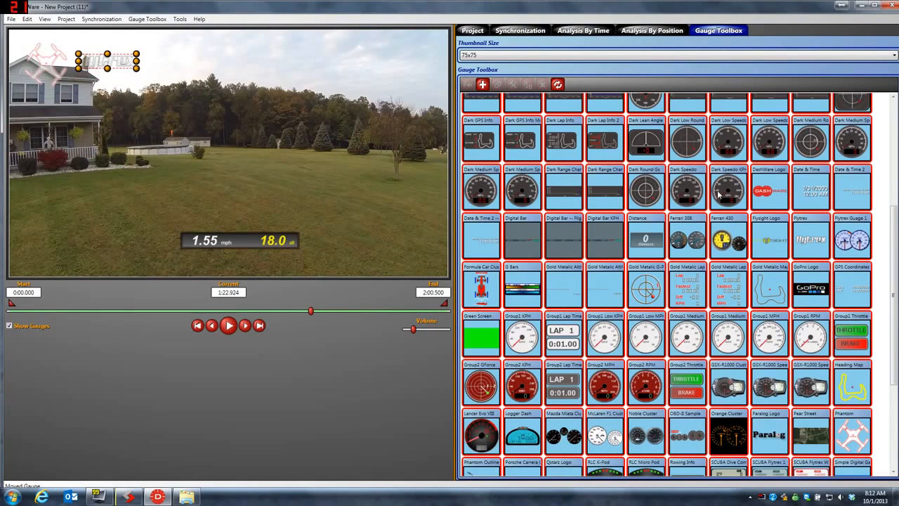
# Place the DashWare logo in the video's upper-right corner and add the Corner Gauge that shows mph and feet
pyautogui.moveTo(770, 190); pyautogui.dragTo(404, 53)
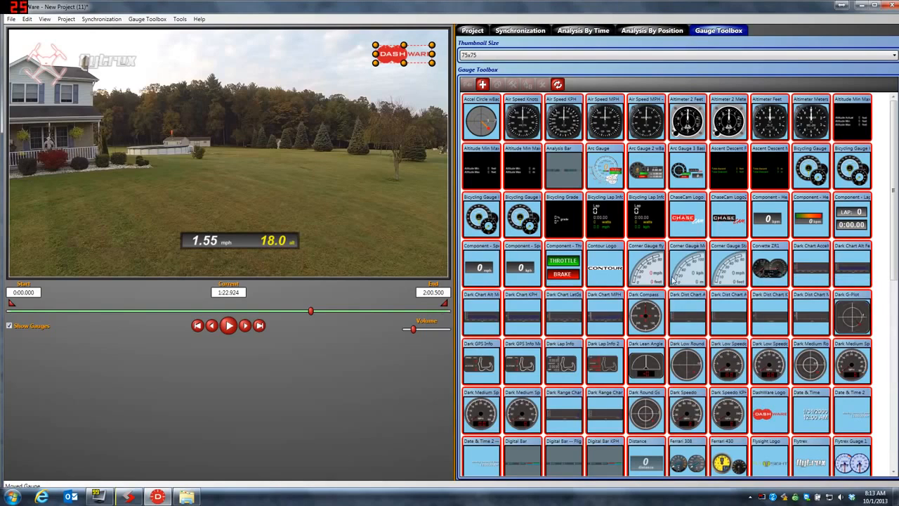
pyautogui.moveTo(730, 271)
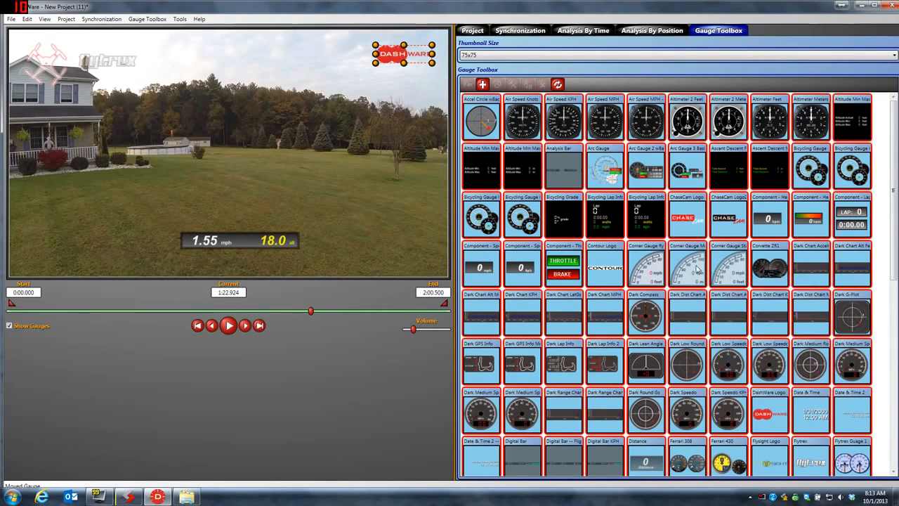
pyautogui.click(652, 270)
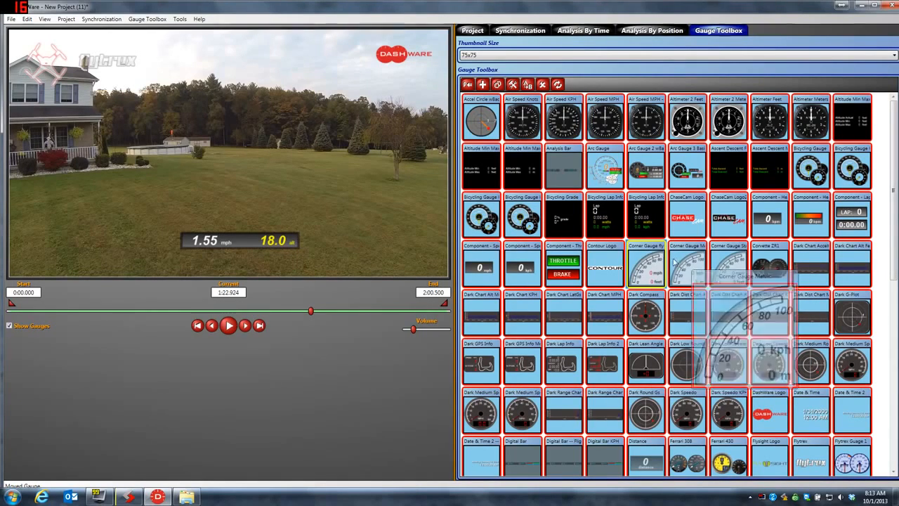
pyautogui.moveTo(657, 260)
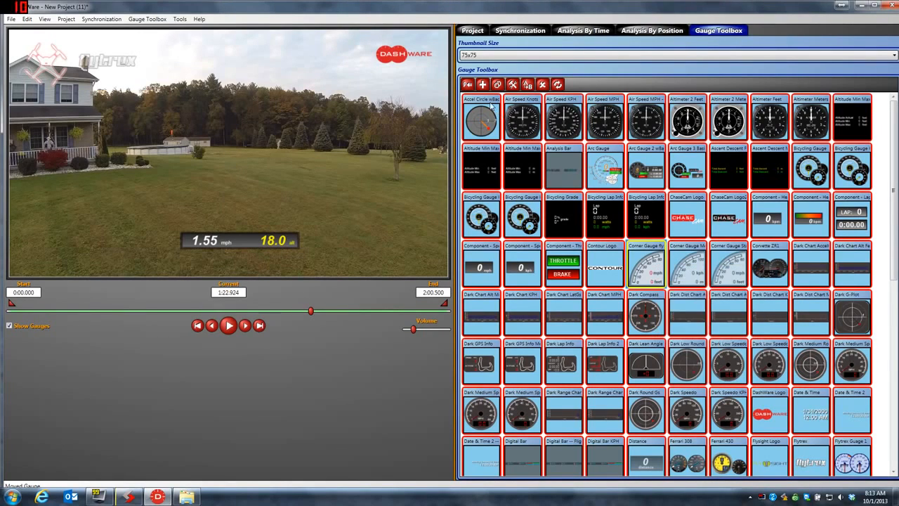
pyautogui.click(466, 85)
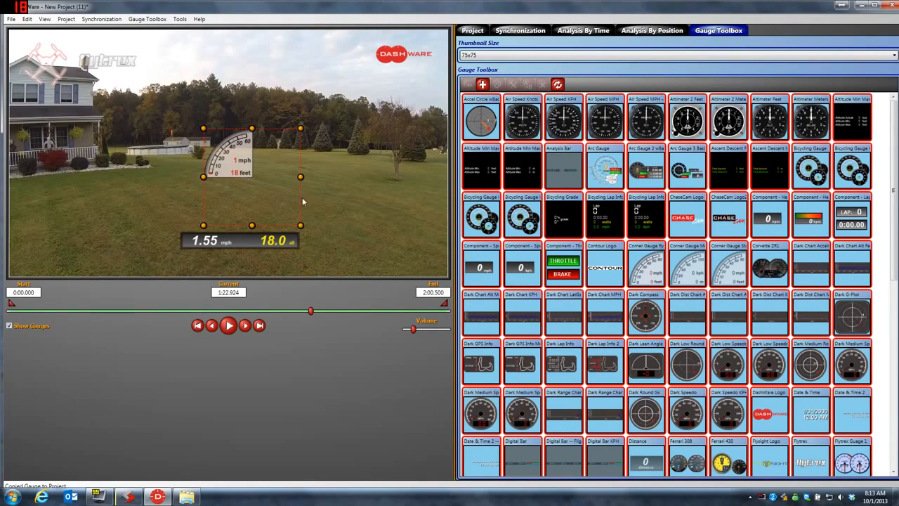
# Enlarge the corner gauge, fit it into the video's lower-right corner, and bring the video to about 1:07.9 to check it
pyautogui.moveTo(302, 226); pyautogui.dragTo(350, 274)
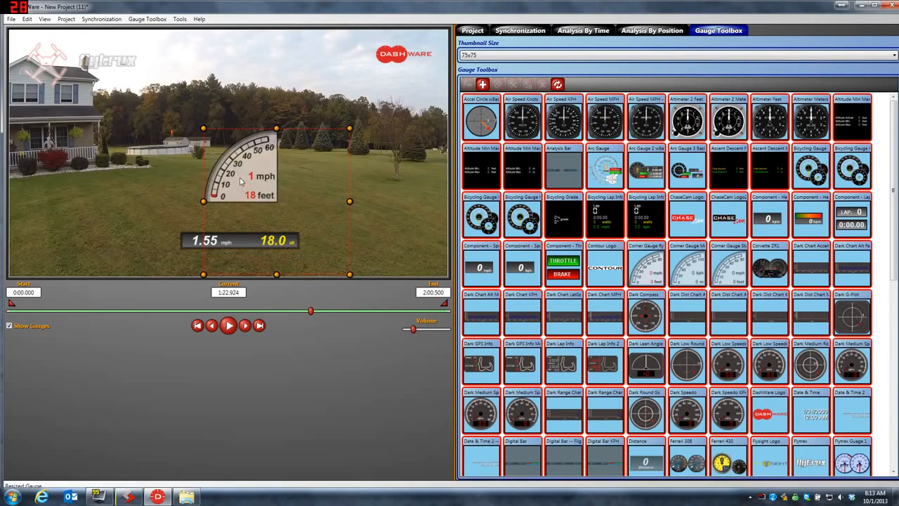
pyautogui.moveTo(241, 184); pyautogui.dragTo(229, 129)
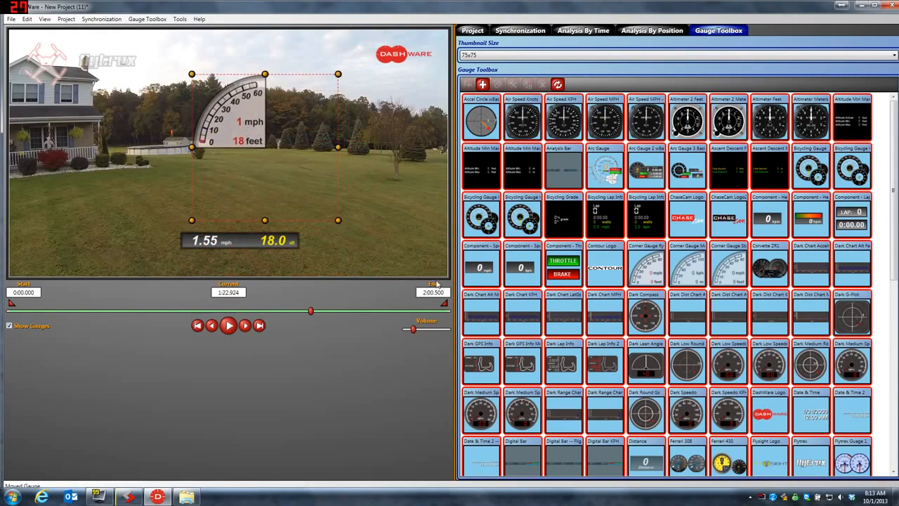
pyautogui.moveTo(338, 220); pyautogui.dragTo(367, 248)
pyautogui.moveTo(264, 142); pyautogui.dragTo(420, 247)
pyautogui.moveTo(307, 316); pyautogui.dragTo(259, 310)
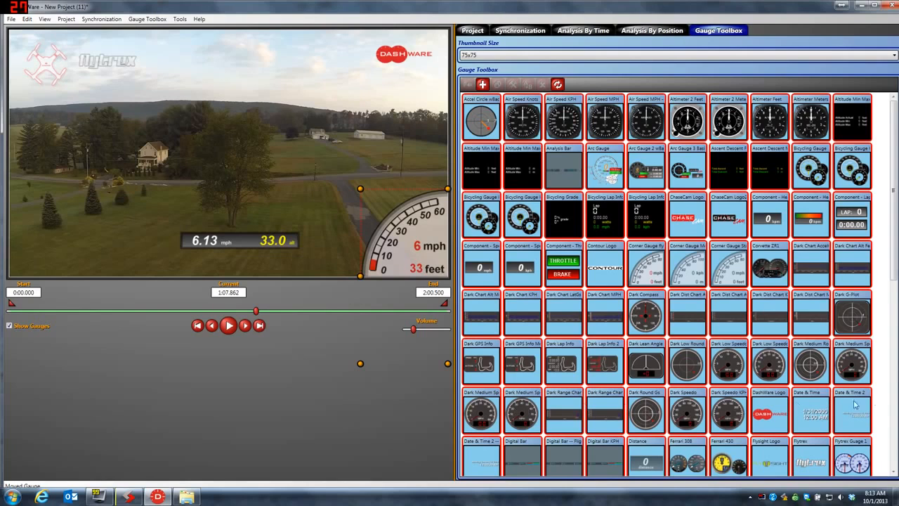
# Add the Dark Low Speedo gauge in mph, enlarge it near the video's centre, and bring the video to about 1:11.9
pyautogui.moveTo(893, 99); pyautogui.dragTo(893, 132)
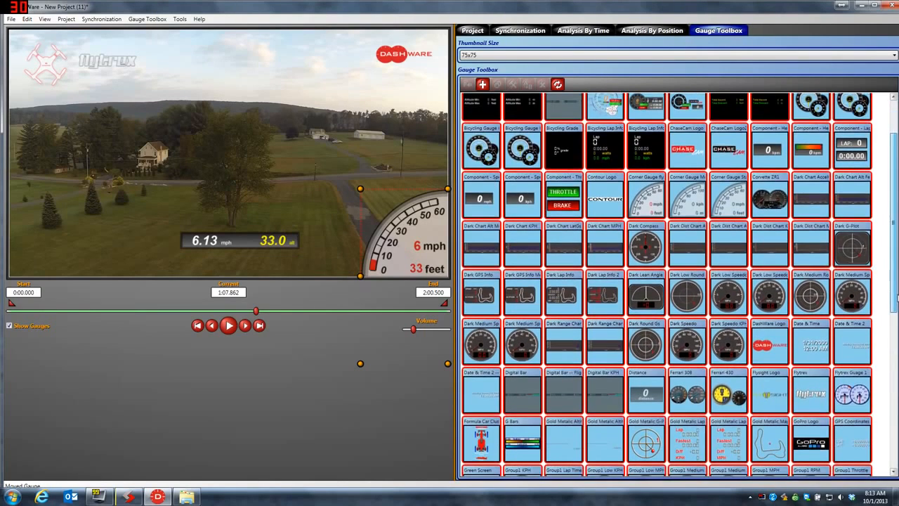
pyautogui.moveTo(767, 299)
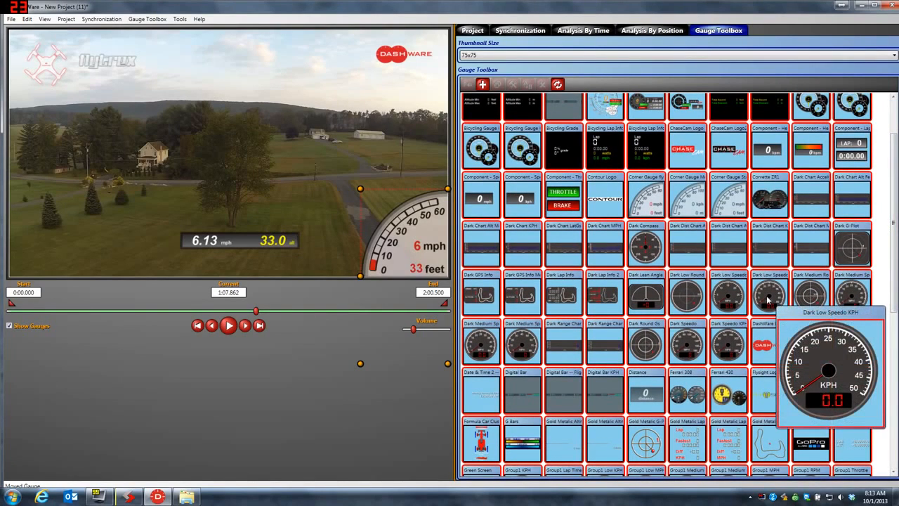
pyautogui.click(731, 297)
pyautogui.click(466, 83)
pyautogui.moveTo(252, 177); pyautogui.dragTo(288, 212)
pyautogui.moveTo(250, 180); pyautogui.dragTo(215, 164)
pyautogui.moveTo(261, 313); pyautogui.dragTo(270, 312)
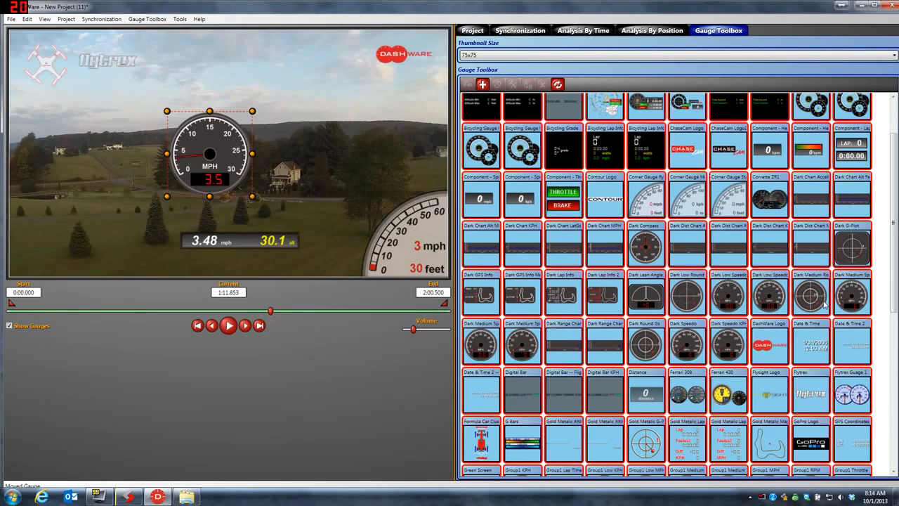
# Add the Dark Low Speedo KPH gauge, enlarge it and place it to the right of the mph speedometer
pyautogui.moveTo(823, 306)
pyautogui.moveTo(772, 292)
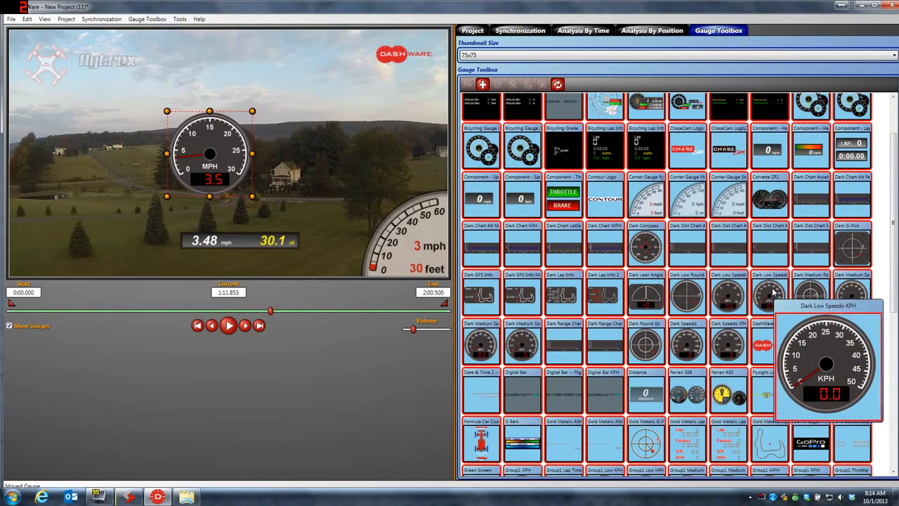
pyautogui.click(773, 293)
pyautogui.click(467, 83)
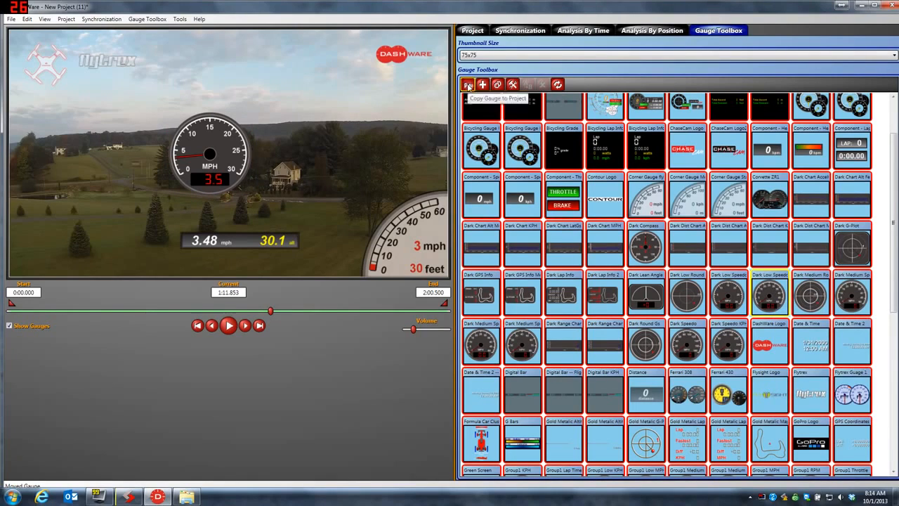
pyautogui.moveTo(252, 177); pyautogui.dragTo(365, 173)
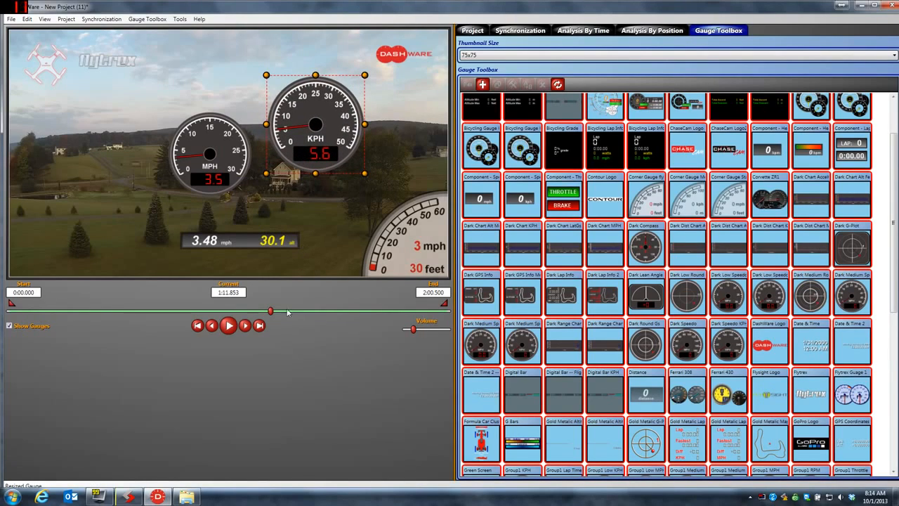
# Bring the video to about 1:25.2 and delete the KPH speedometer from the project
pyautogui.moveTo(292, 315); pyautogui.dragTo(321, 314)
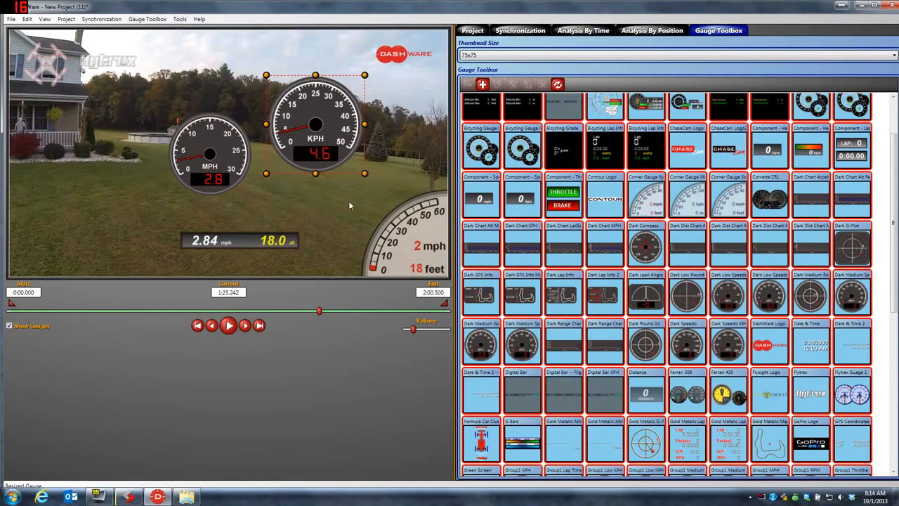
pyautogui.press('Delete')
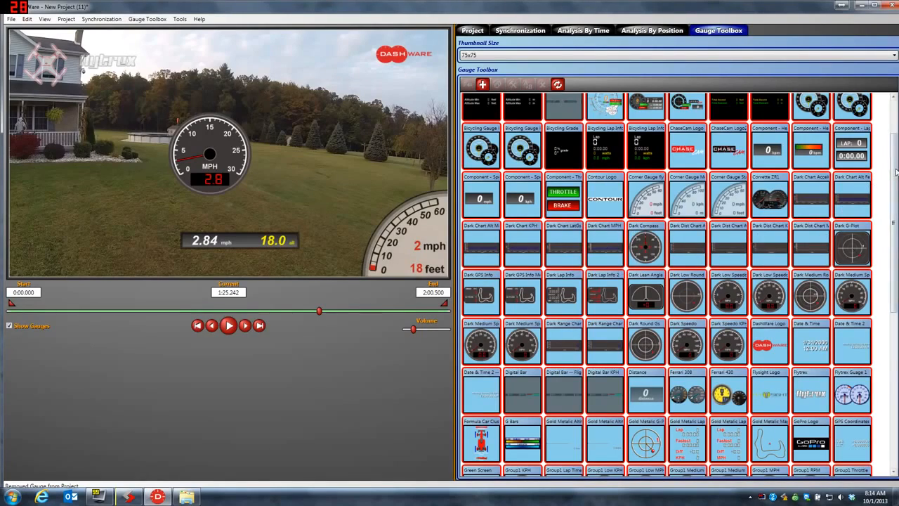
# Add the Small White Map -- Copy (1) gauge, enlarge it and place it to the right of the mph speedometer
pyautogui.scroll(-4, 667, 285)
pyautogui.scroll(-2, 712, 319)
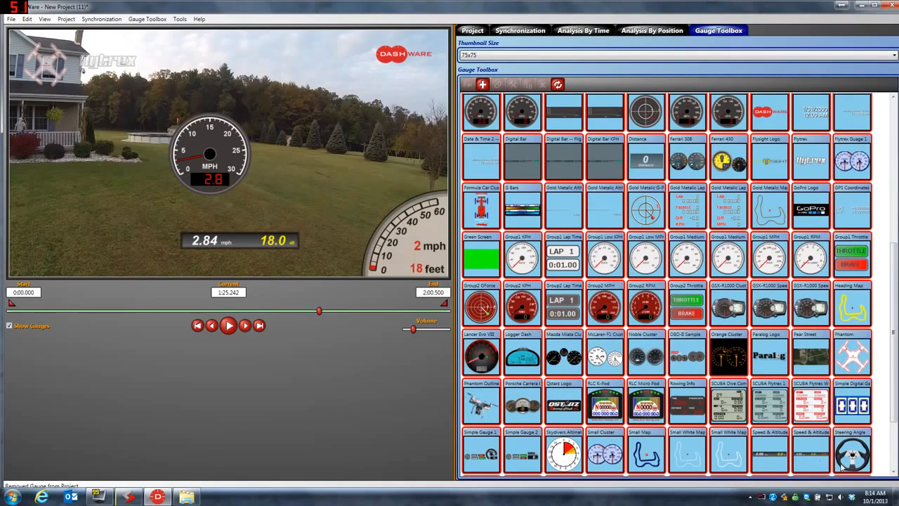
pyautogui.moveTo(732, 464)
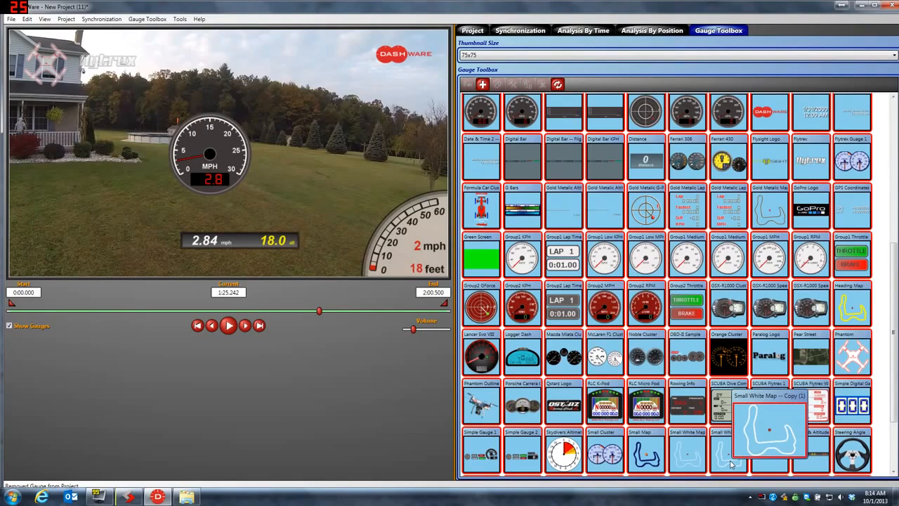
pyautogui.click(731, 464)
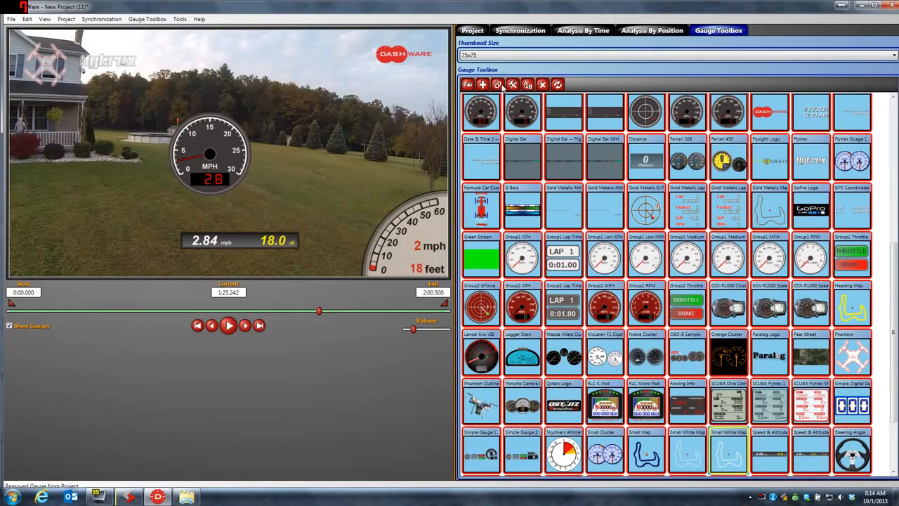
pyautogui.click(467, 85)
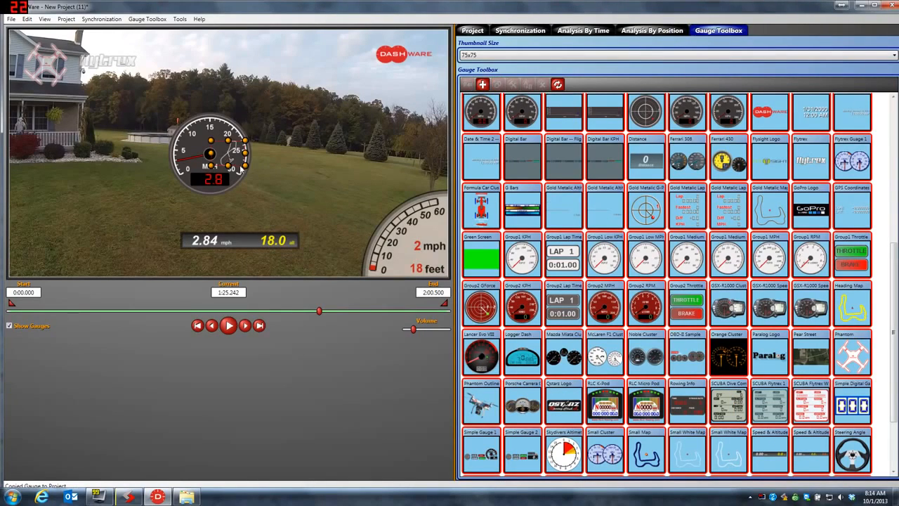
pyautogui.moveTo(245, 167); pyautogui.dragTo(308, 211)
pyautogui.moveTo(265, 169); pyautogui.dragTo(325, 106)
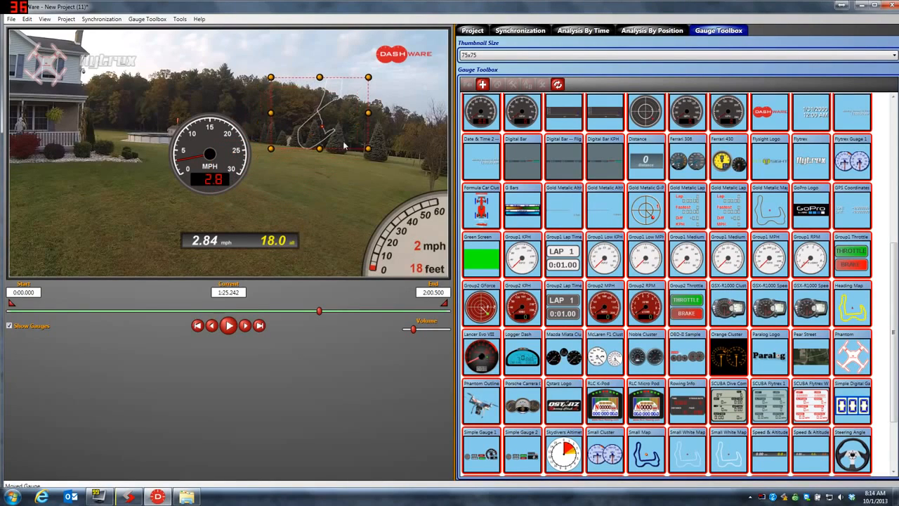
pyautogui.moveTo(369, 149); pyautogui.dragTo(402, 182)
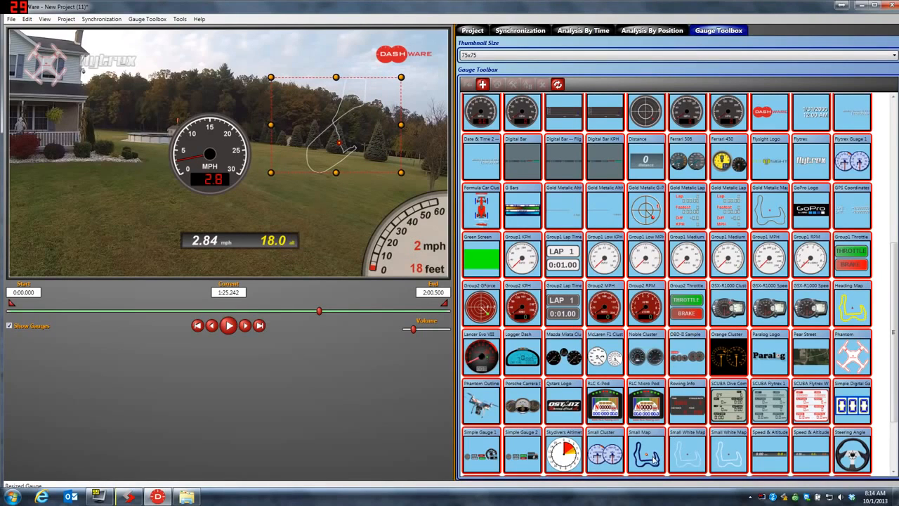
# Try out the Small Map gauge enlarged between the speedometer and the white map, and remove it
pyautogui.click(649, 453)
pyautogui.click(467, 85)
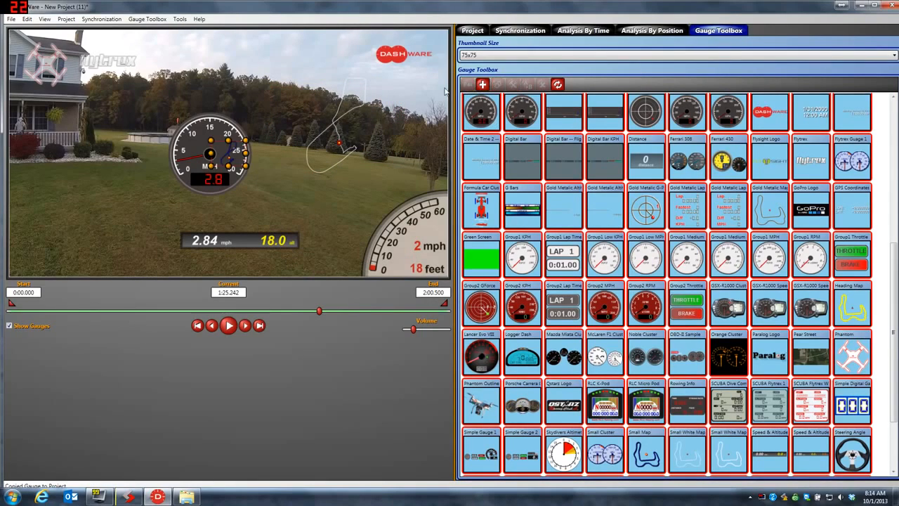
pyautogui.moveTo(246, 166); pyautogui.dragTo(319, 219)
pyautogui.moveTo(260, 174); pyautogui.dragTo(274, 87)
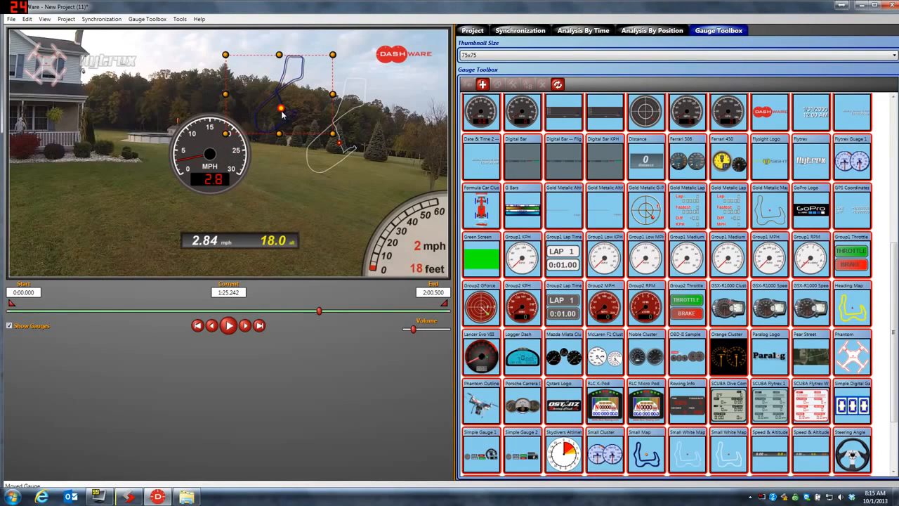
pyautogui.press('Delete')
# Bring the video to about 1:11.7 and add the GPS Coordinates gauge at the video's top centre
pyautogui.click(345, 142)
pyautogui.moveTo(319, 314)
pyautogui.mouseDown()
pyautogui.moveTo(283, 307)
pyautogui.moveTo(318, 314)
pyautogui.mouseUp()
pyautogui.moveTo(802, 214)
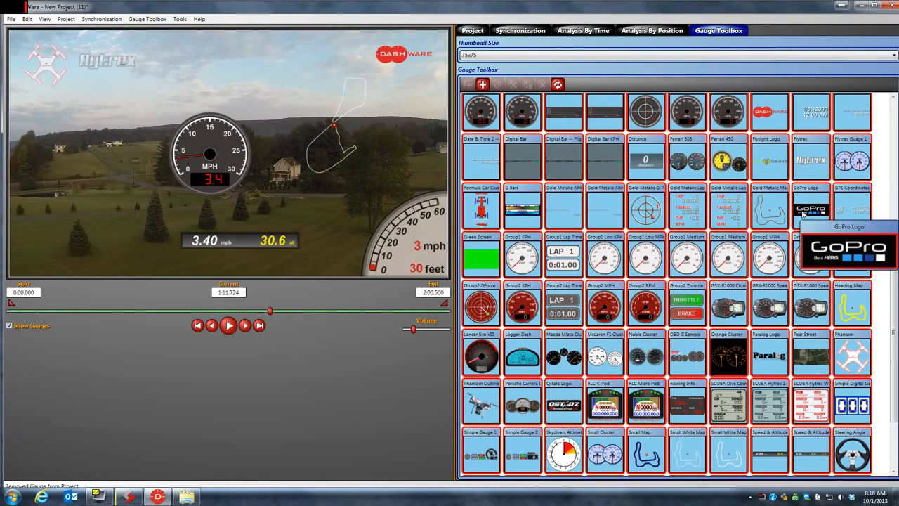
pyautogui.click(852, 207)
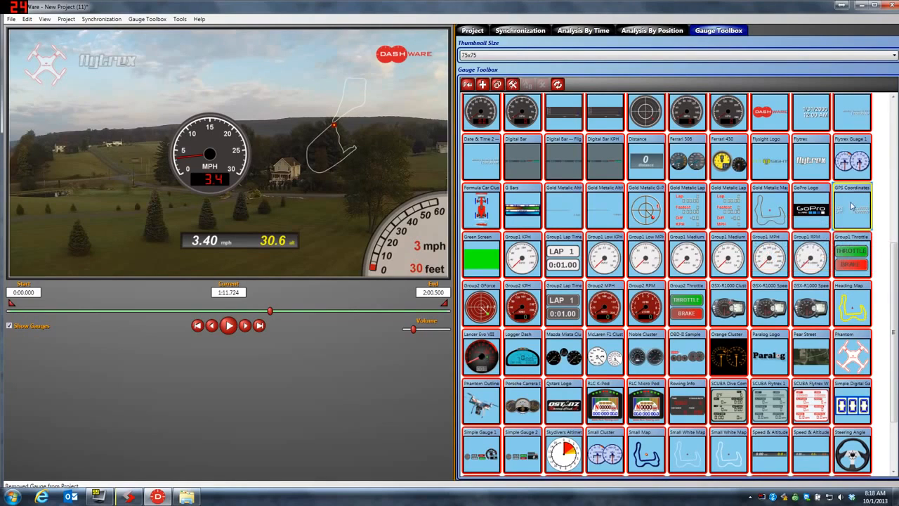
pyautogui.click(467, 84)
pyautogui.moveTo(263, 166); pyautogui.dragTo(288, 77)
# Set the longitude value's text colour in the GPS Coordinates gauge to light green (#FF79DB5B) and save the gauge
pyautogui.doubleClick(287, 78)
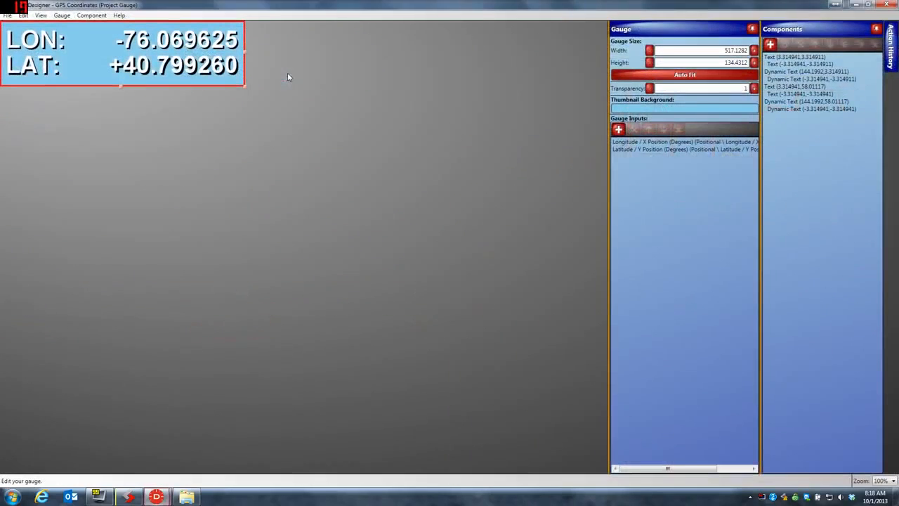
pyautogui.click(219, 43)
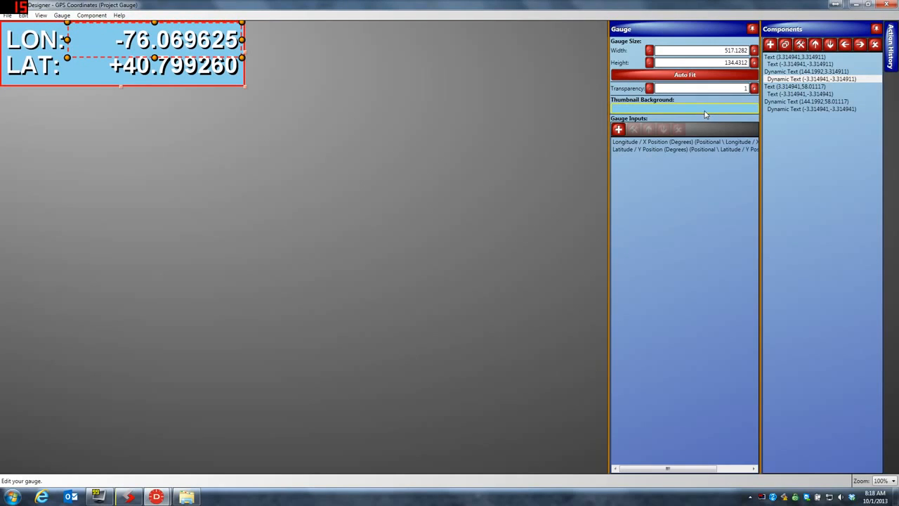
pyautogui.doubleClick(788, 80)
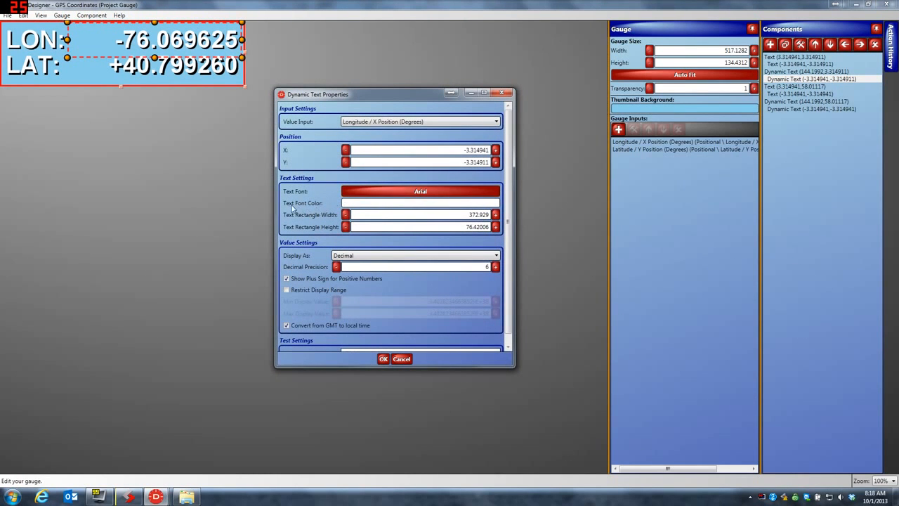
pyautogui.click(357, 204)
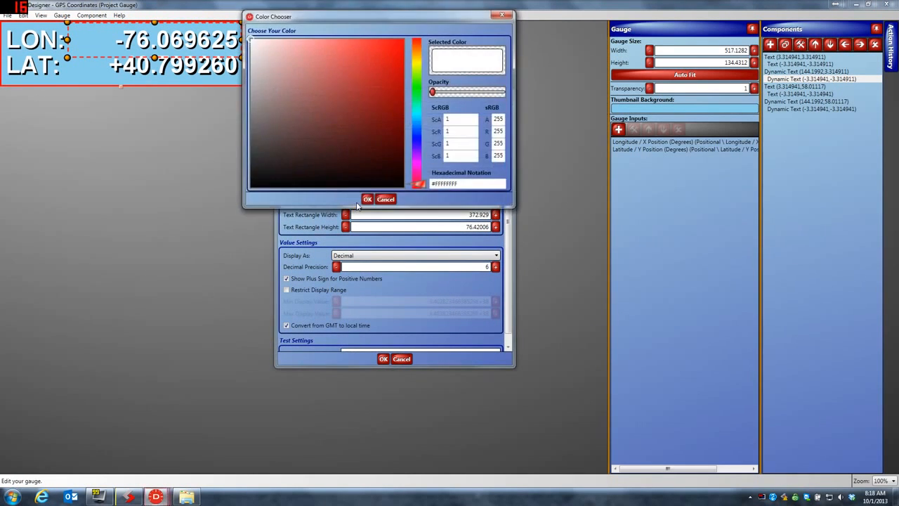
pyautogui.click(375, 84)
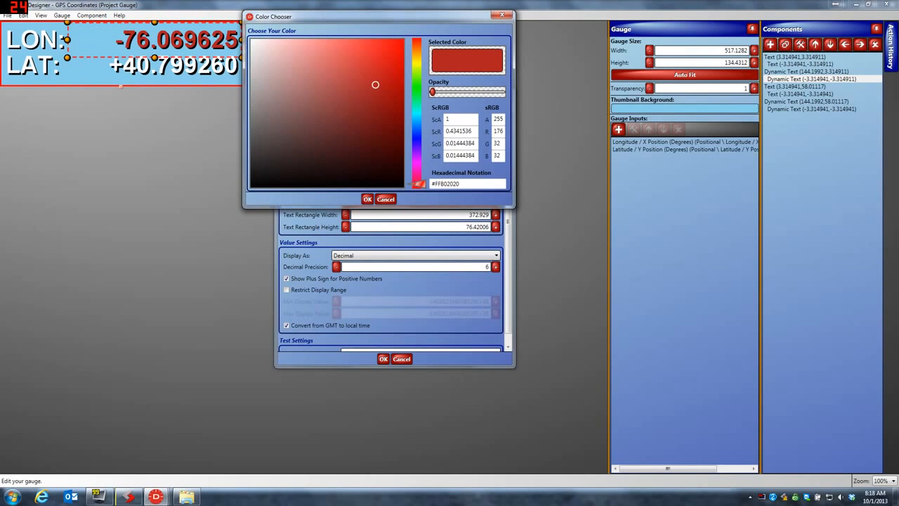
pyautogui.click(417, 85)
pyautogui.click(340, 59)
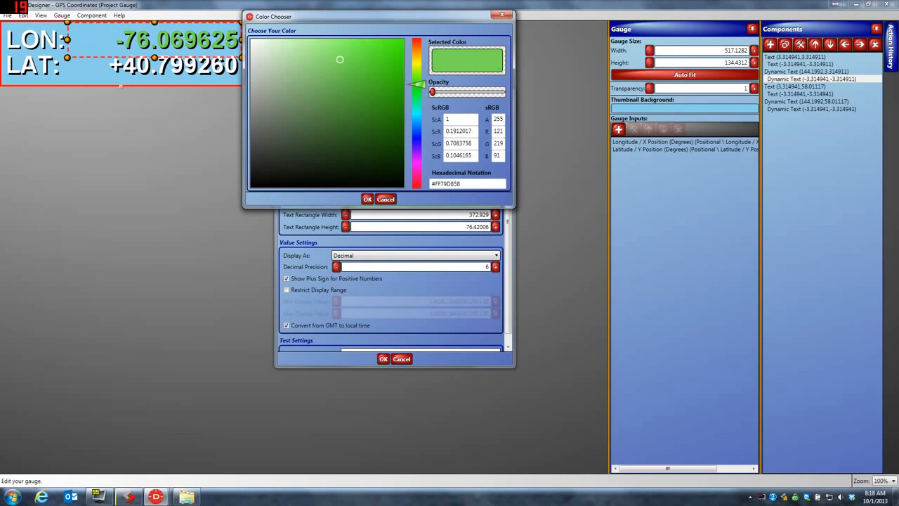
pyautogui.click(367, 199)
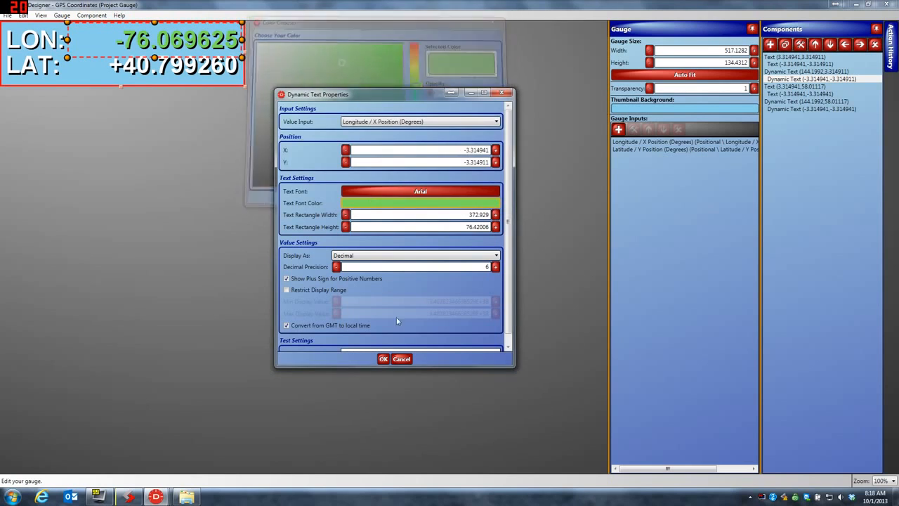
pyautogui.click(384, 359)
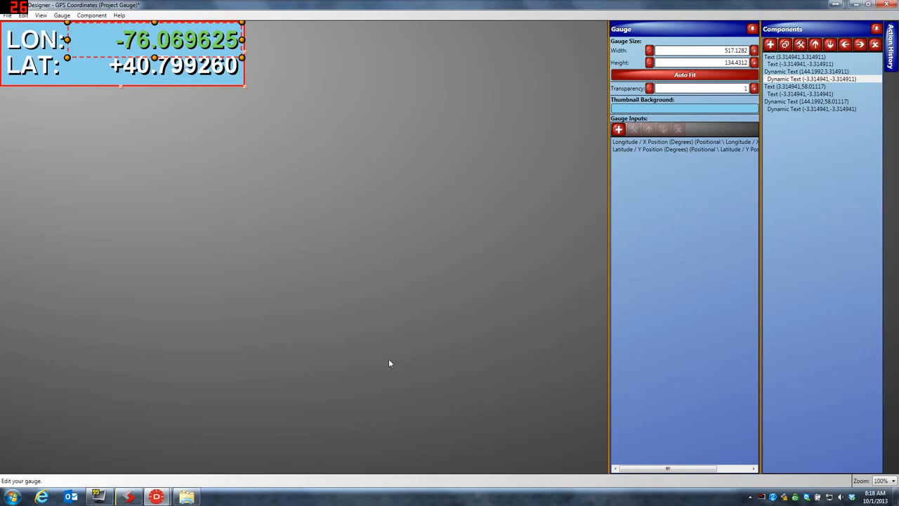
pyautogui.click(890, 5)
pyautogui.click(425, 284)
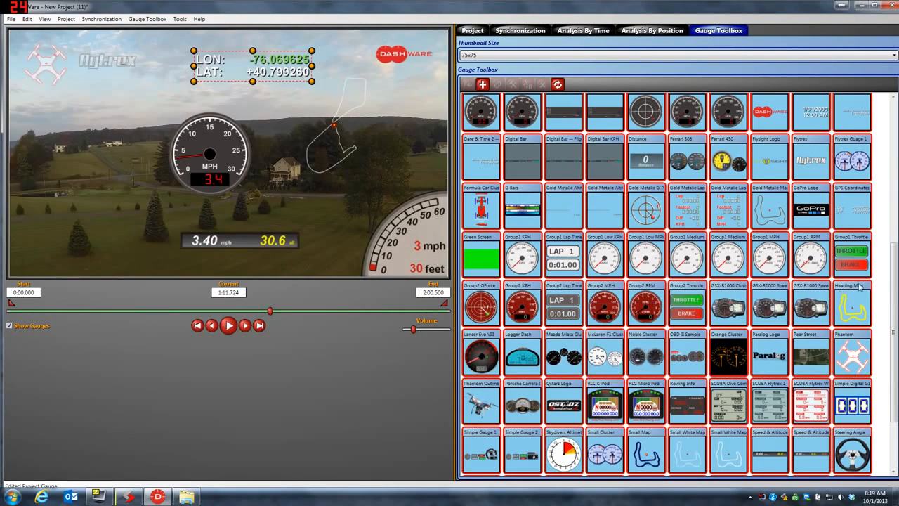
# Add the Distance gauge to the project and enlarge it on the video
pyautogui.moveTo(893, 255); pyautogui.dragTo(887, 204)
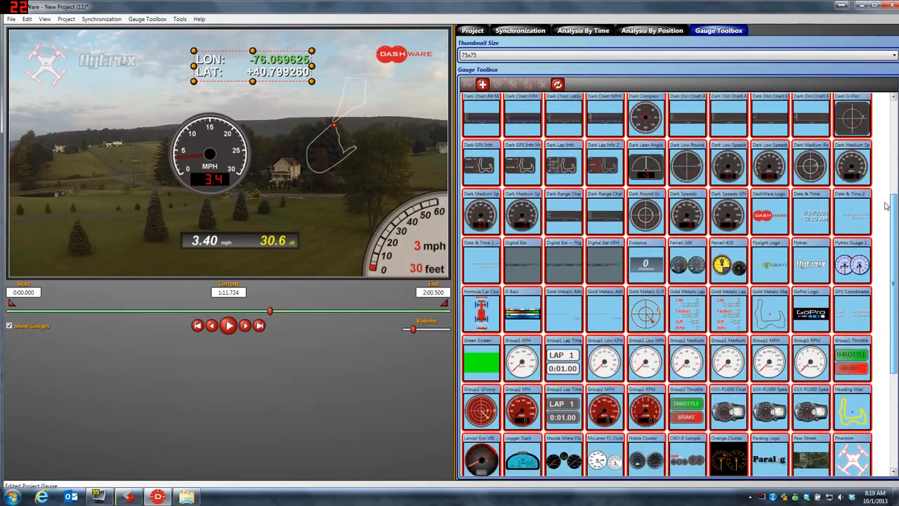
pyautogui.click(647, 266)
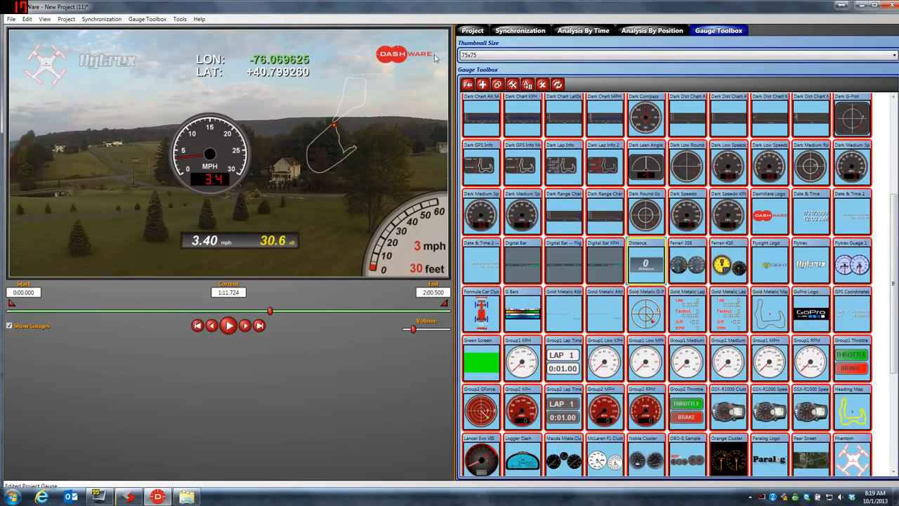
pyautogui.click(467, 84)
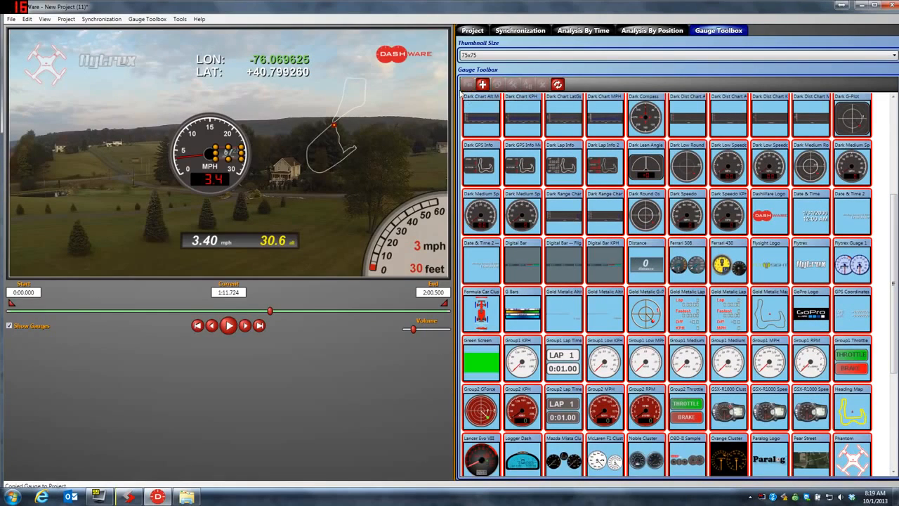
pyautogui.moveTo(243, 161); pyautogui.dragTo(291, 183)
# Shift the map right and the speed-and-altitude bar left, put the distance gauge beside the corner gauge, and bring the video to about 1:22.0
pyautogui.moveTo(332, 126); pyautogui.dragTo(388, 118)
pyautogui.moveTo(278, 170); pyautogui.dragTo(184, 226)
pyautogui.click(319, 223)
pyautogui.moveTo(318, 224); pyautogui.dragTo(304, 251)
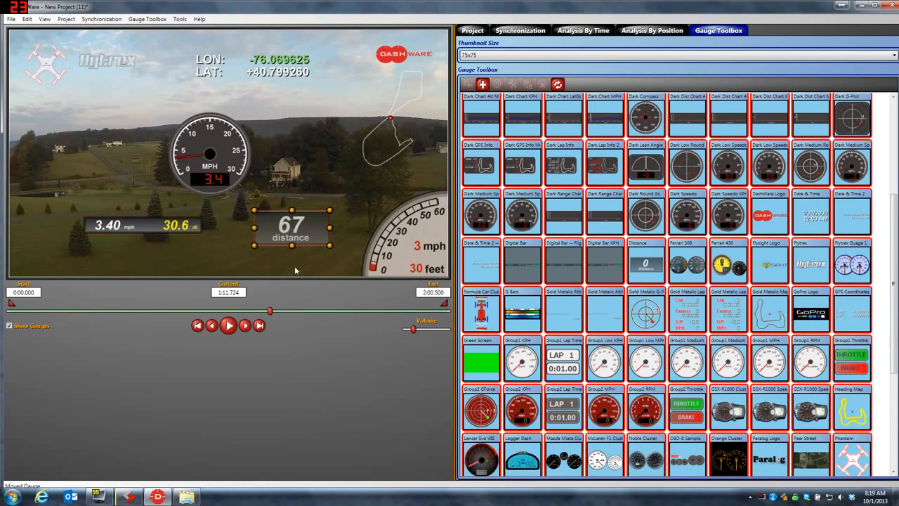
pyautogui.moveTo(274, 310); pyautogui.dragTo(312, 314)
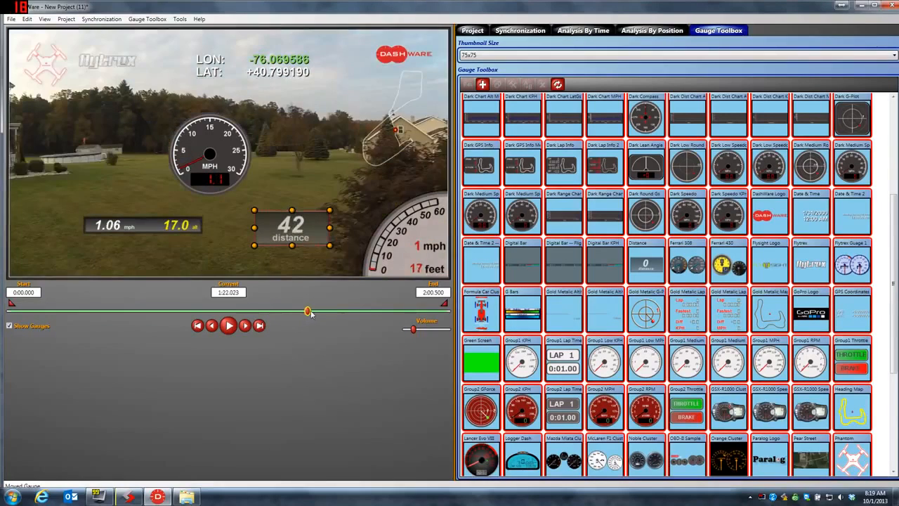
# Open the Distance gauge for editing and add a gauge input with category Positional and data type Altitude (Sea level)
pyautogui.doubleClick(299, 228)
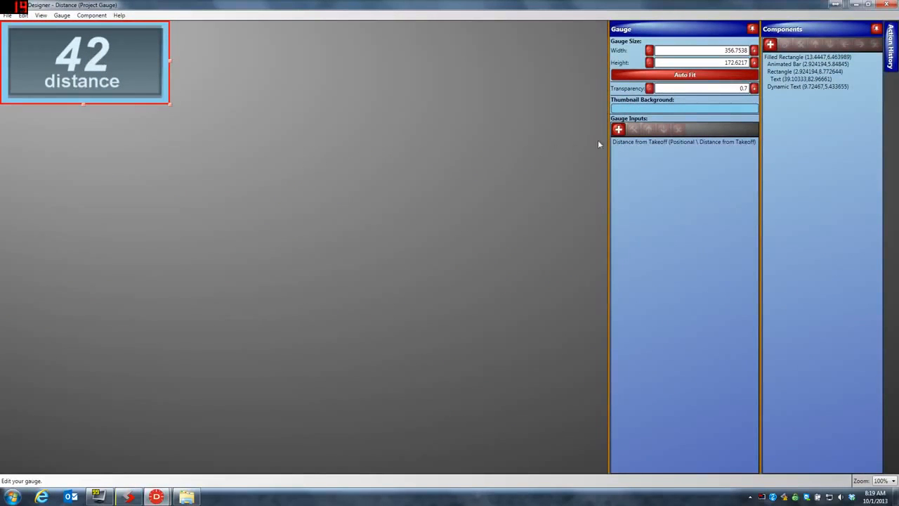
pyautogui.click(110, 67)
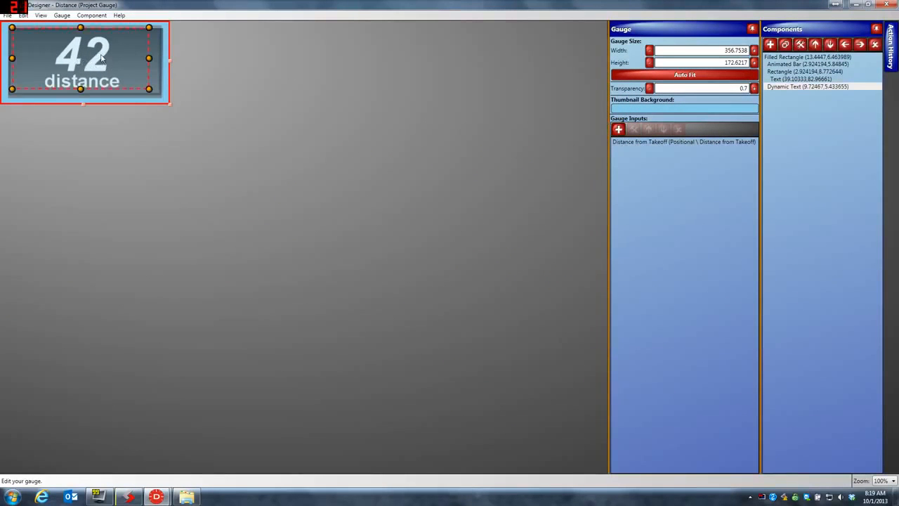
pyautogui.click(778, 87)
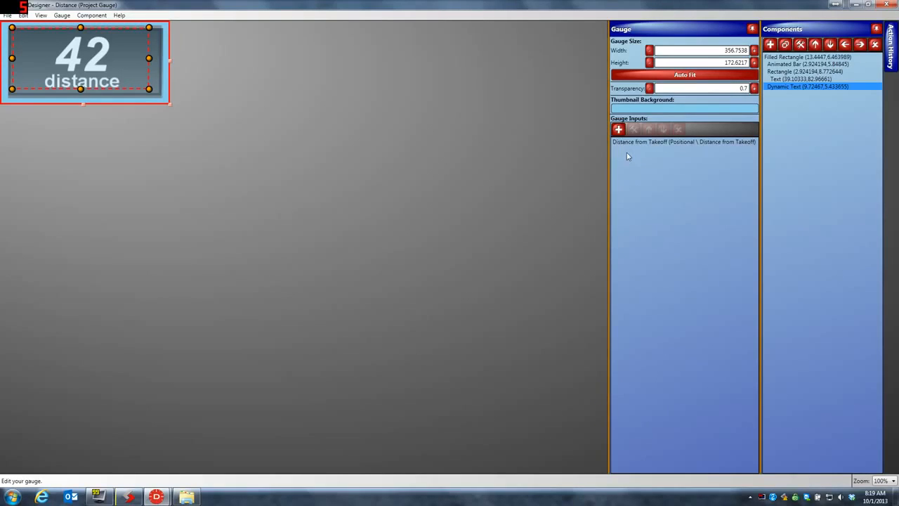
pyautogui.click(618, 129)
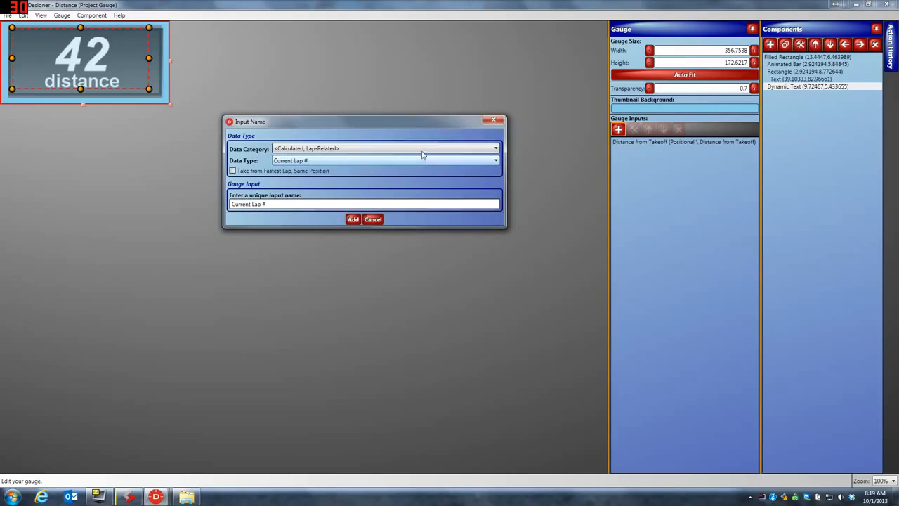
pyautogui.click(418, 149)
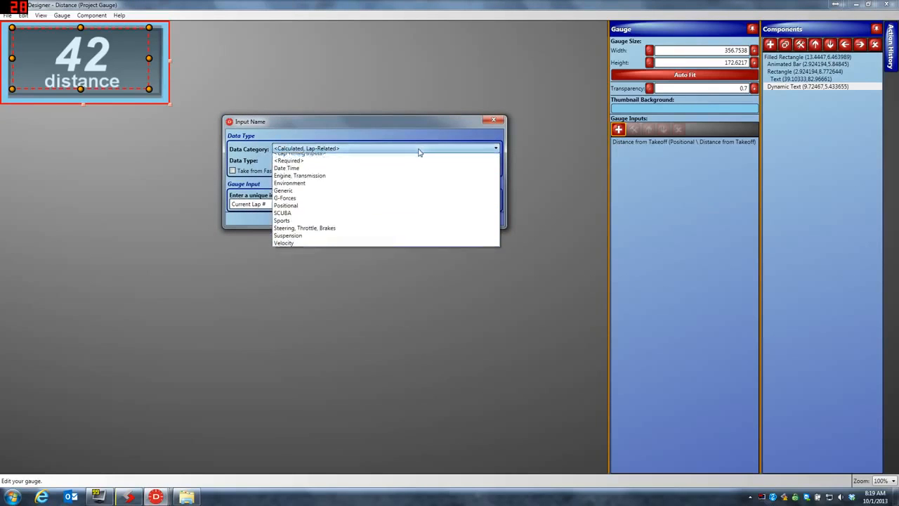
pyautogui.click(317, 220)
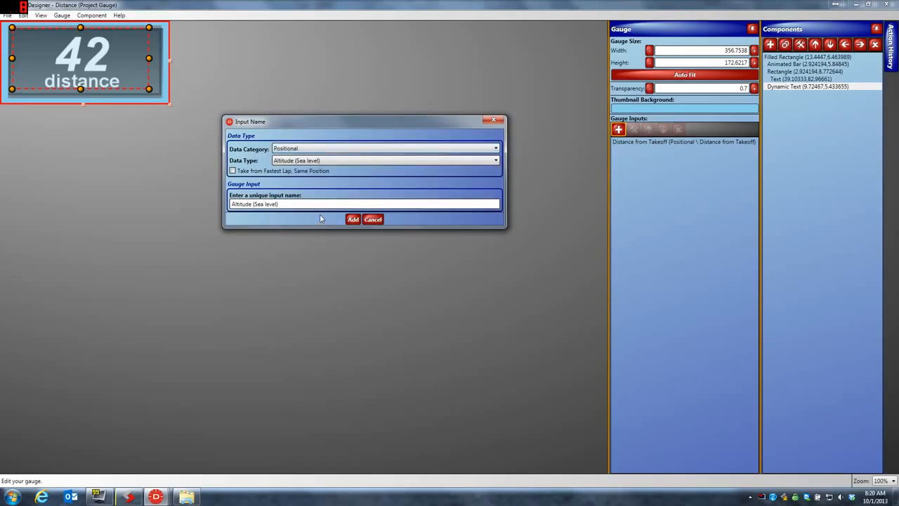
pyautogui.click(328, 162)
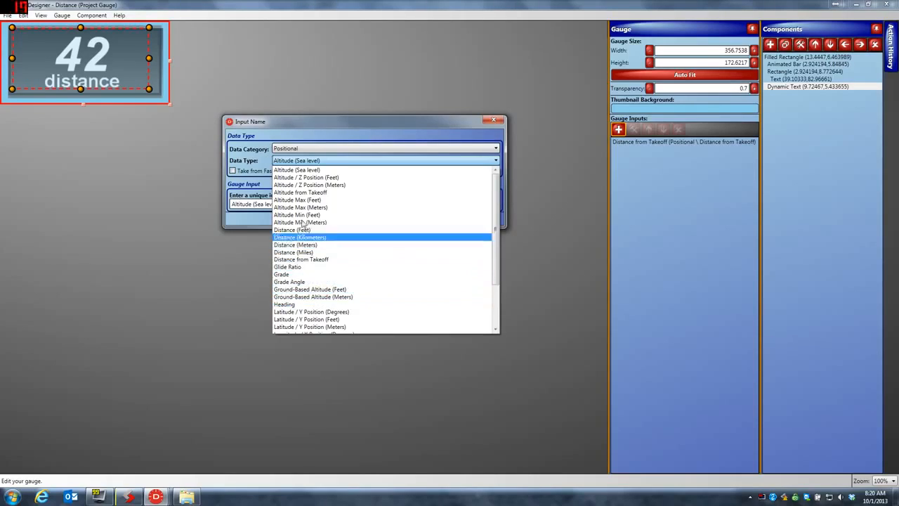
pyautogui.click(309, 173)
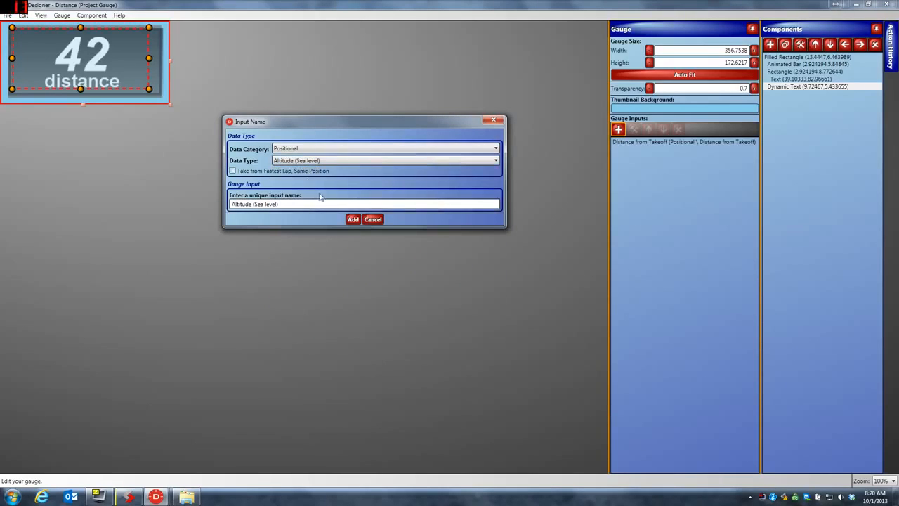
pyautogui.click(353, 220)
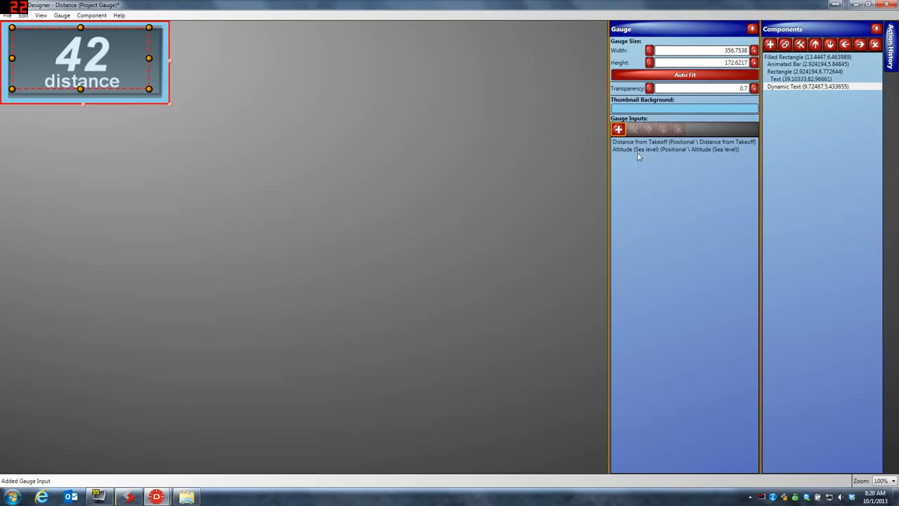
# Set the Distance gauge's dynamic text input to Altitude (Sea level), save the gauge, and bring the video to about 0:54.1
pyautogui.doubleClick(99, 61)
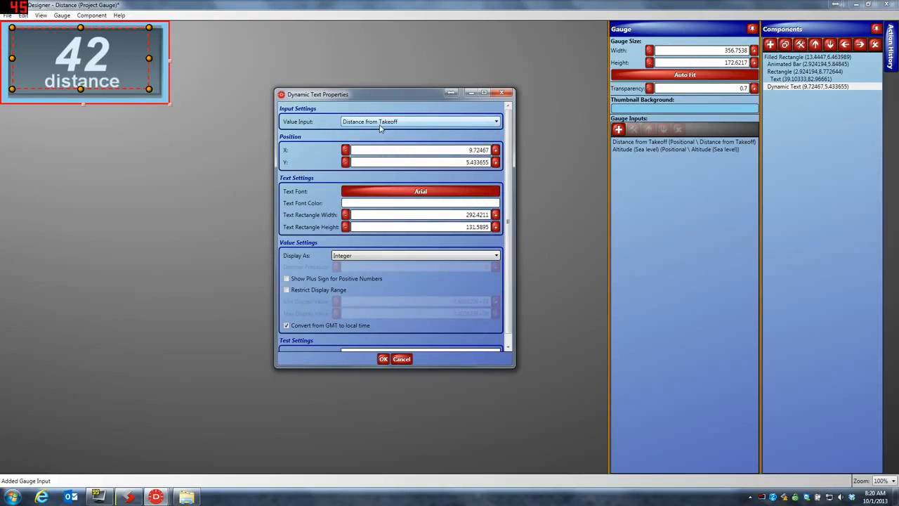
pyautogui.click(496, 124)
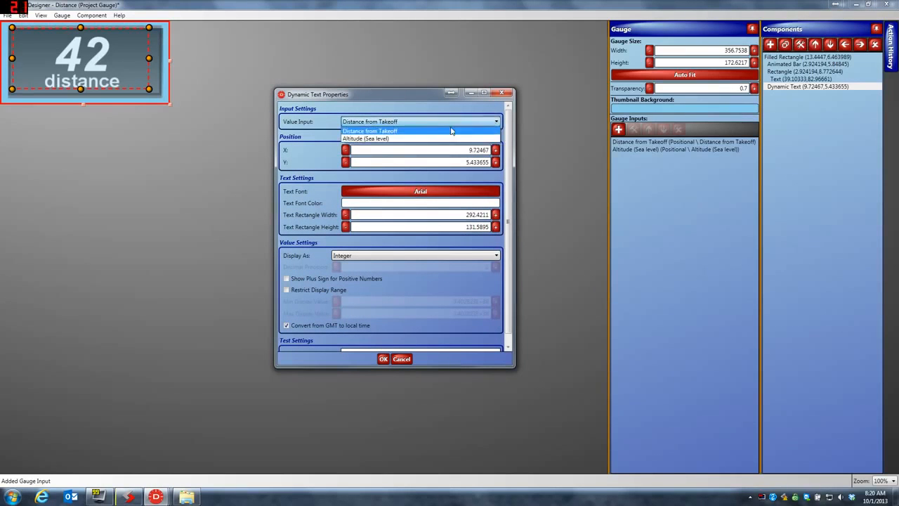
pyautogui.click(399, 139)
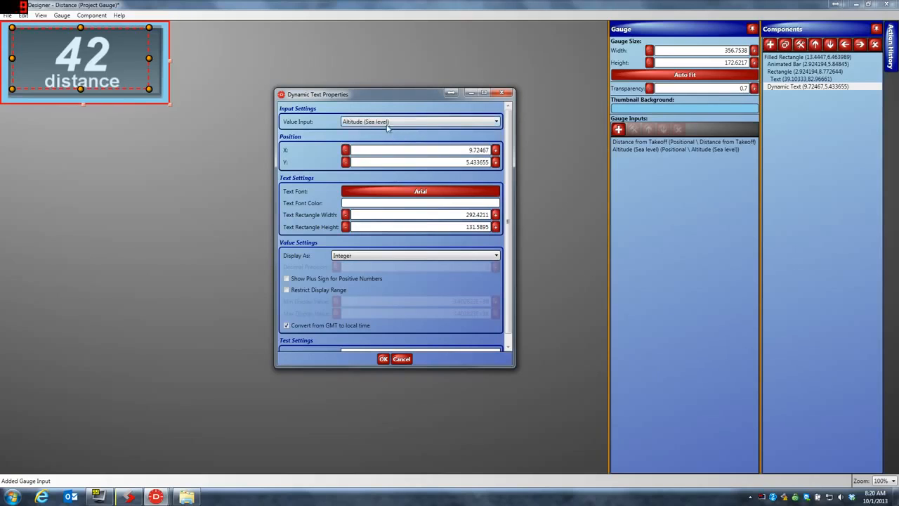
pyautogui.click(384, 359)
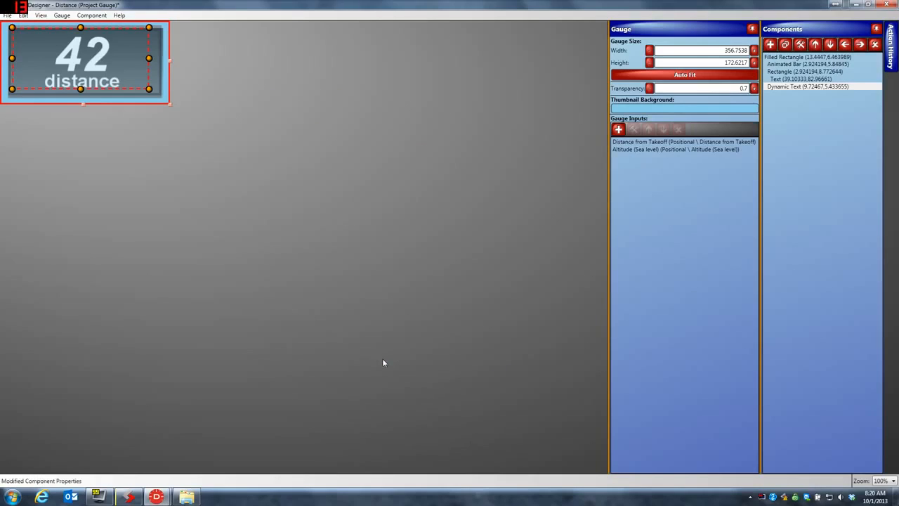
pyautogui.click(886, 6)
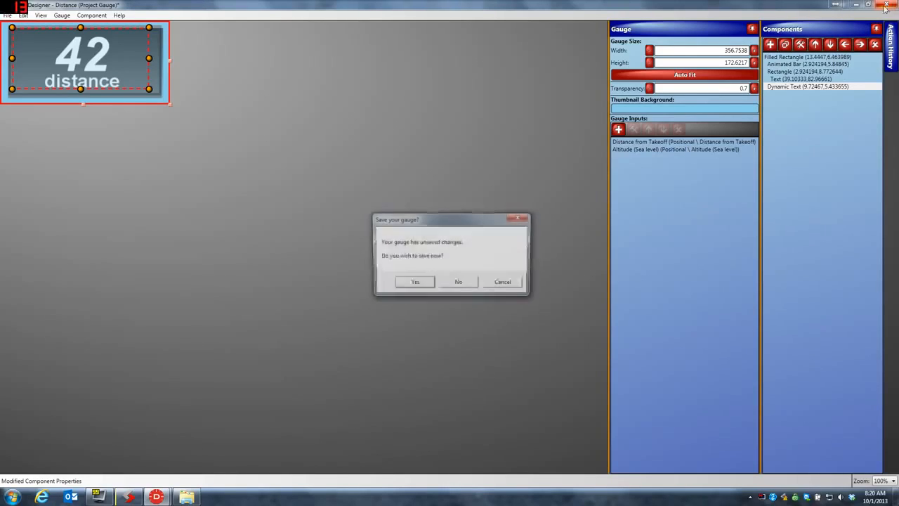
pyautogui.click(406, 284)
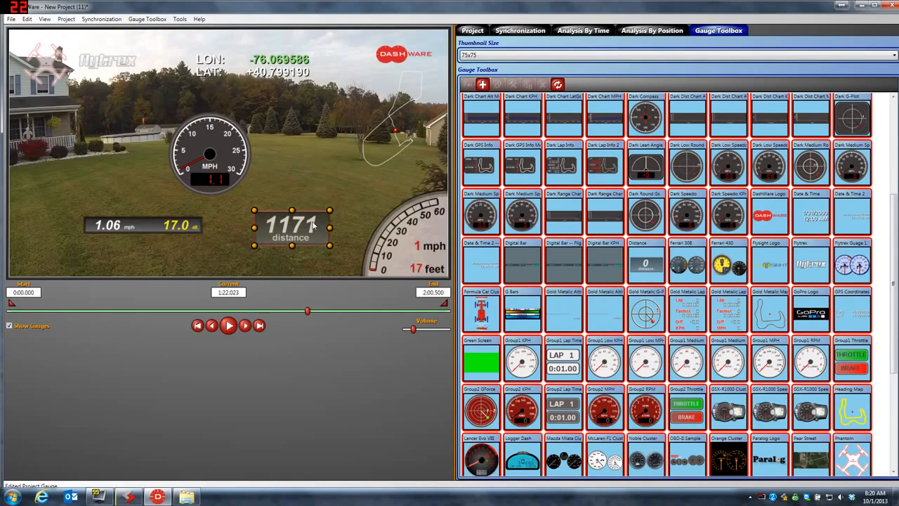
pyautogui.click(295, 310)
pyautogui.moveTo(274, 310); pyautogui.dragTo(206, 313)
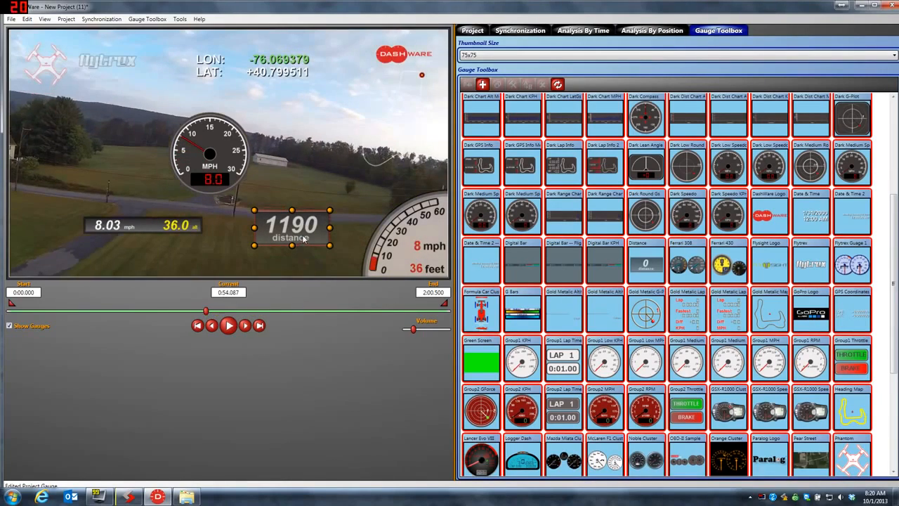
# Reopen the Distance gauge for editing and change its "distance" label text to "Alt from Sealevel"
pyautogui.doubleClick(304, 239)
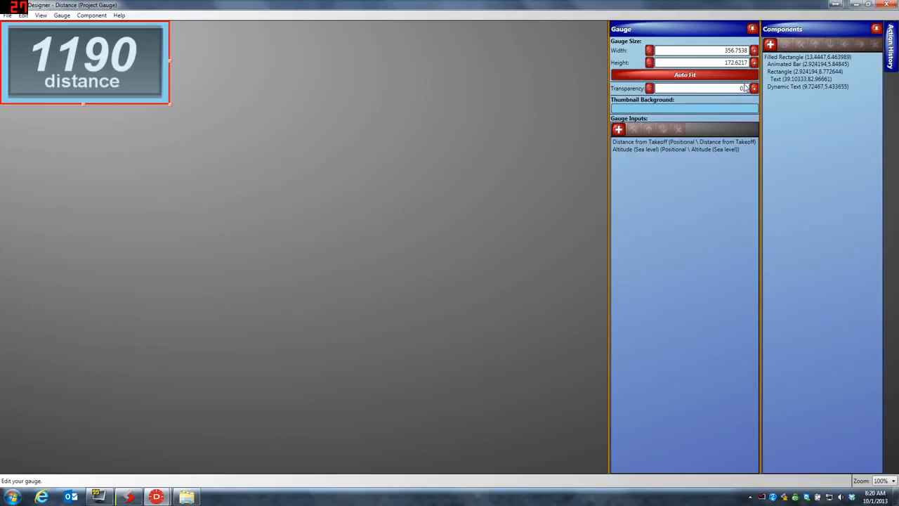
pyautogui.click(779, 80)
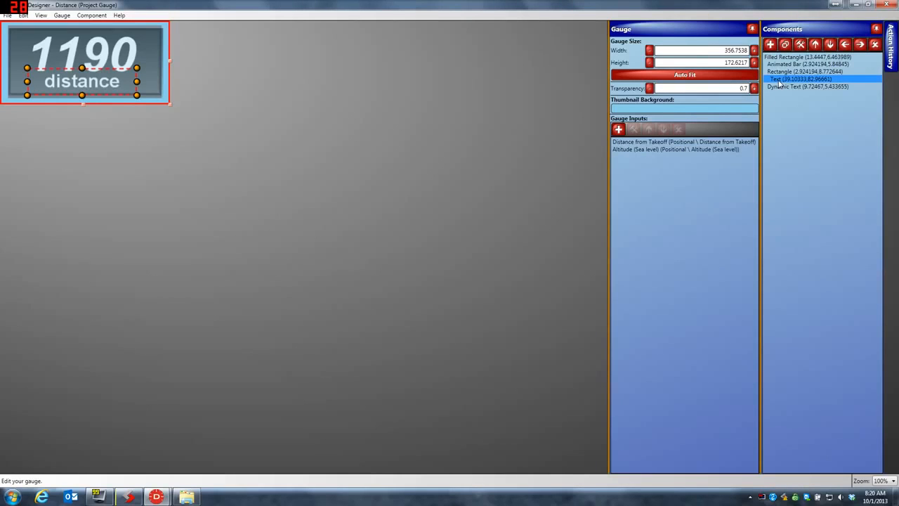
pyautogui.doubleClick(779, 81)
pyautogui.hotkey('ctrl', 'a')
pyautogui.write('Al')
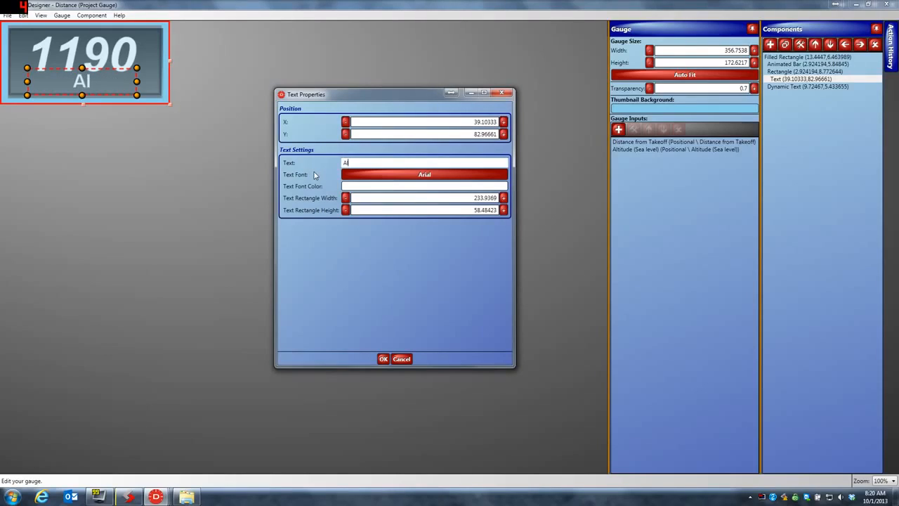
pyautogui.write('t from Sealevel')
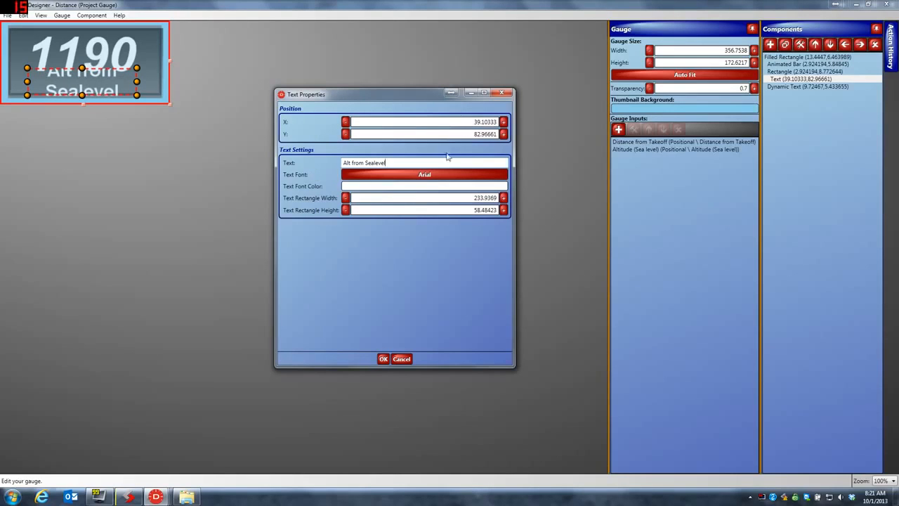
# Reduce the "Alt from Sealevel" label's font size to 17.24211 and save the gauge
pyautogui.click(426, 181)
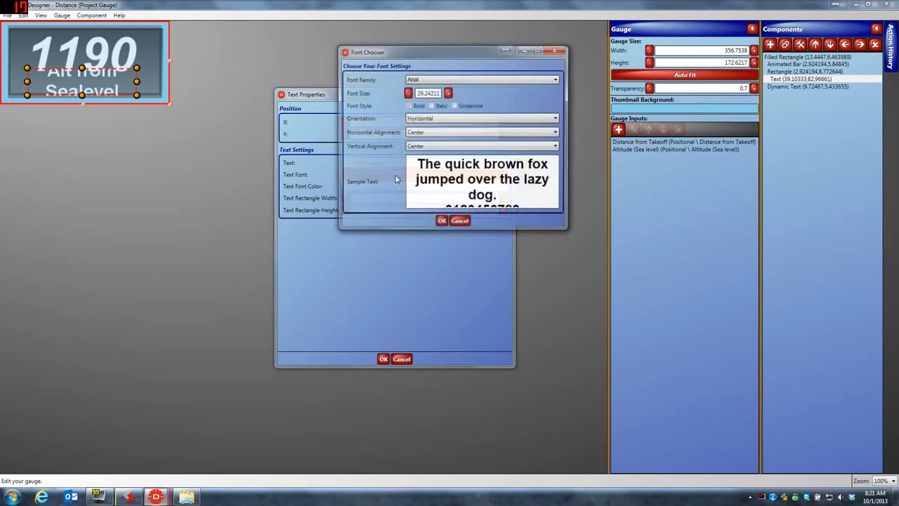
pyautogui.click(407, 94)
pyautogui.click(408, 94)
pyautogui.click(407, 93)
pyautogui.click(407, 93)
pyautogui.click(408, 94)
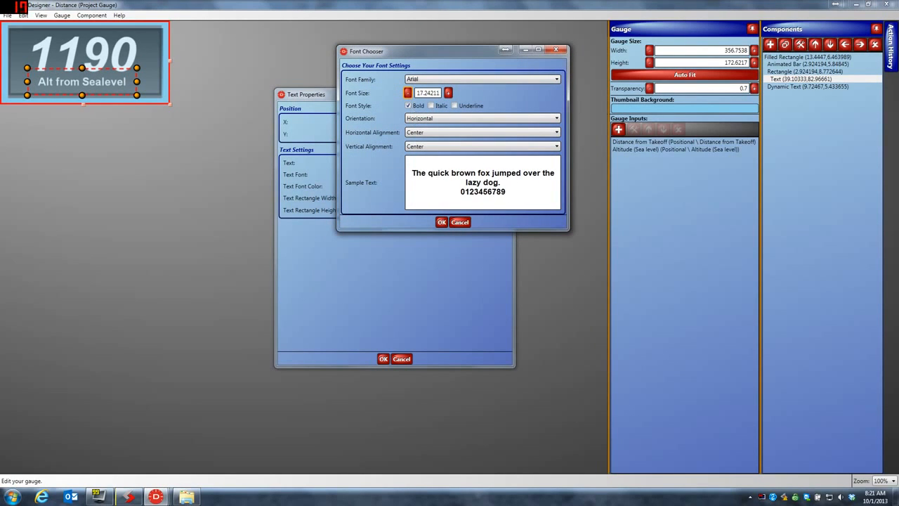
pyautogui.click(441, 222)
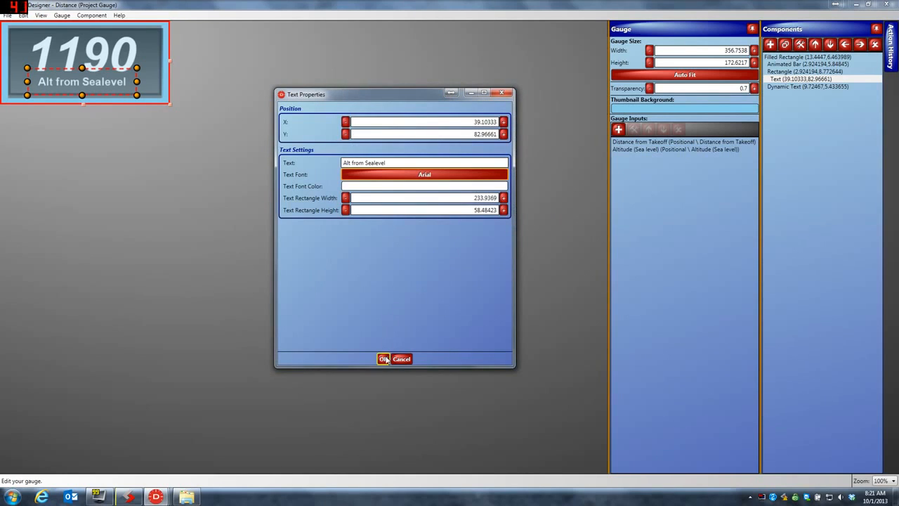
pyautogui.click(384, 359)
pyautogui.click(886, 4)
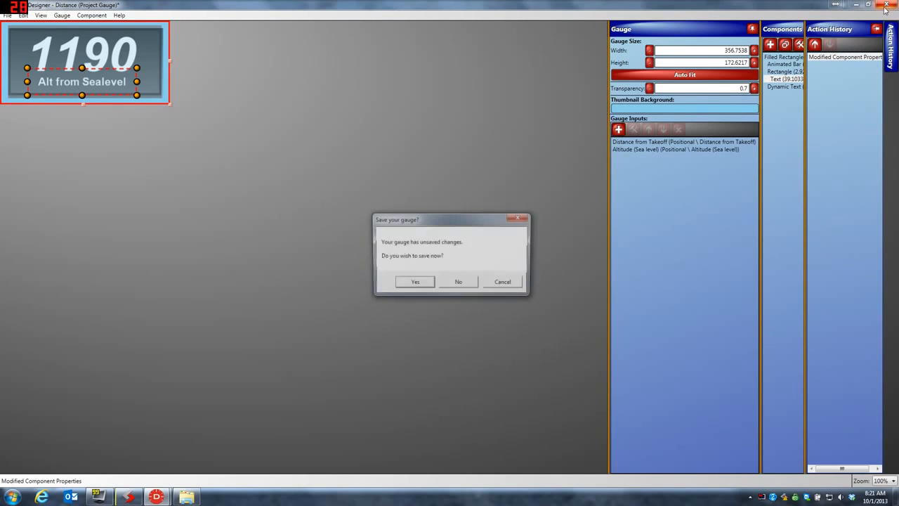
pyautogui.click(414, 283)
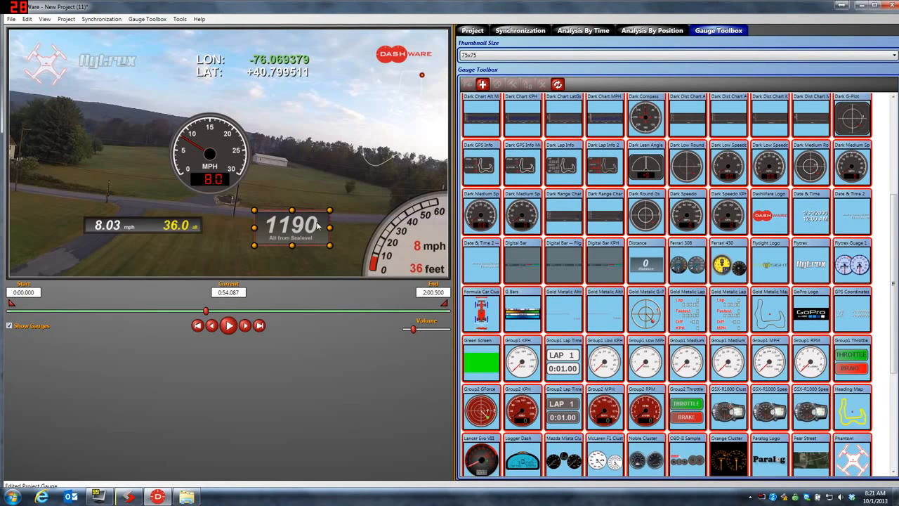
# Shrink the sea-level altitude gauge and place it below the logos, centre the speed-and-altitude bar, and put the shrunken round speedometer beside the corner gauge
pyautogui.moveTo(330, 210); pyautogui.dragTo(320, 192)
pyautogui.moveTo(397, 156); pyautogui.dragTo(96, 110)
pyautogui.moveTo(160, 234); pyautogui.dragTo(264, 258)
pyautogui.moveTo(230, 181); pyautogui.dragTo(289, 215)
pyautogui.moveTo(312, 145); pyautogui.dragTo(319, 203)
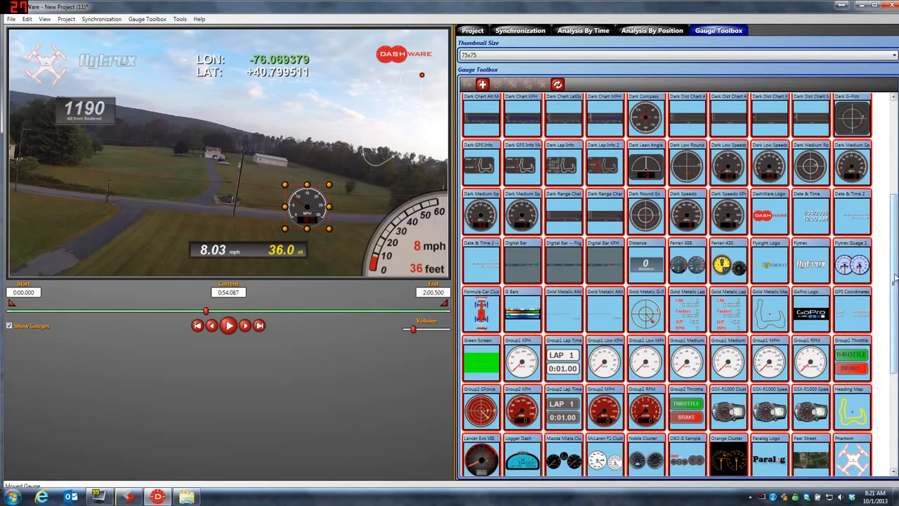
# Add the Tape Heading gauge to the project, enlarge it, and place it just above the speed-and-altitude bar
pyautogui.scroll(-3, 897, 270)
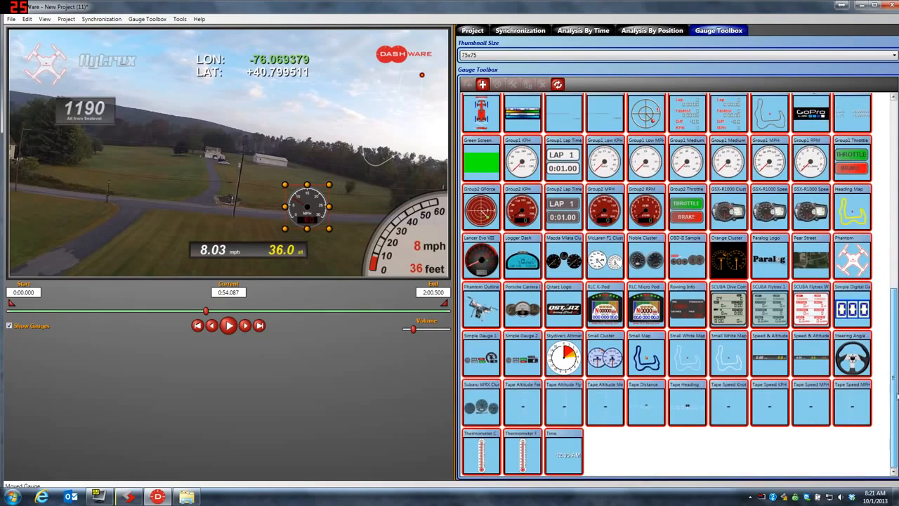
pyautogui.click(690, 416)
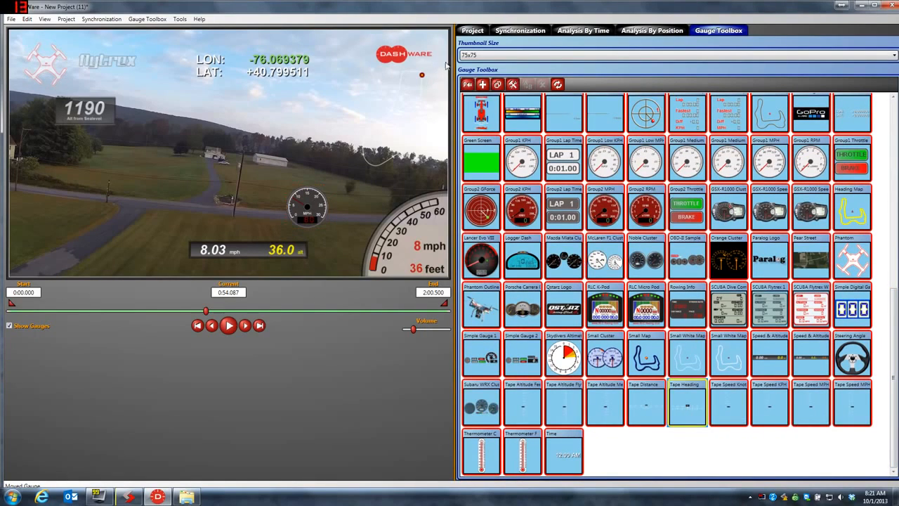
pyautogui.click(467, 84)
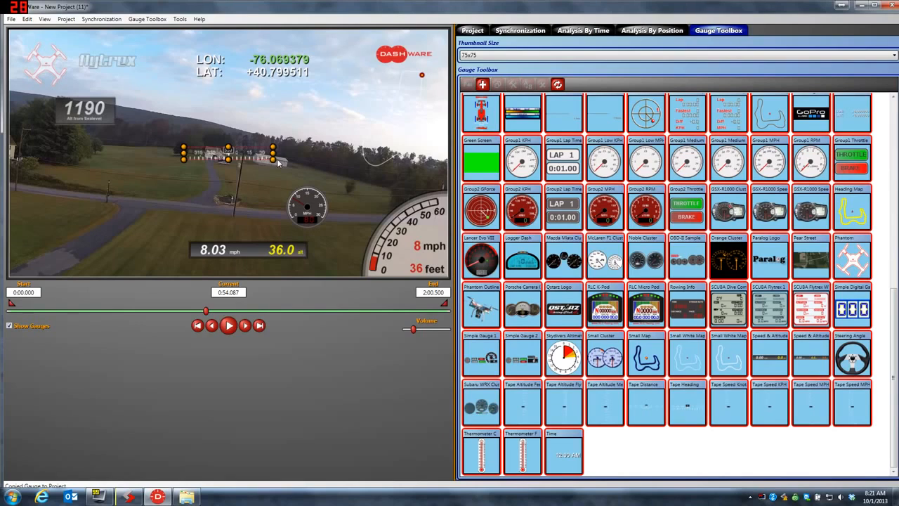
pyautogui.moveTo(274, 159); pyautogui.dragTo(242, 231)
# Add the Tape Speed MPH gauge, place it along the video's left edge, and move the playback position forward
pyautogui.moveTo(779, 407)
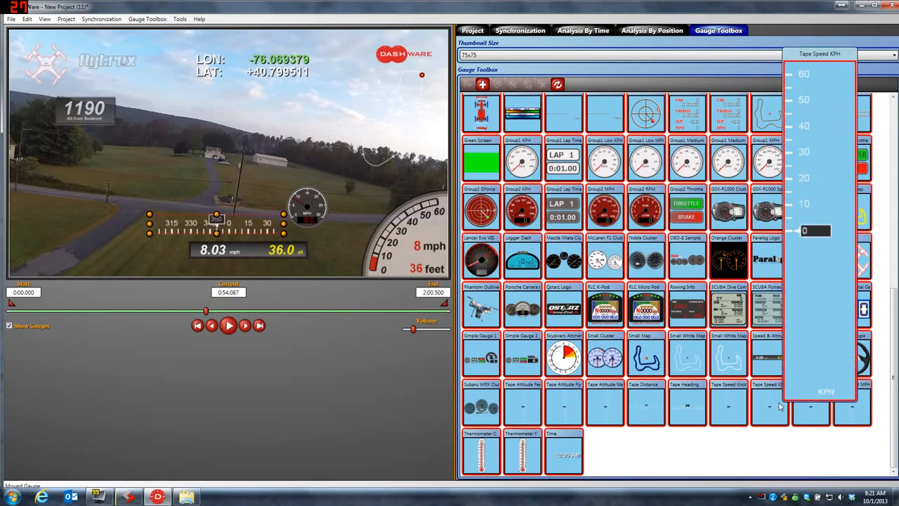
pyautogui.moveTo(737, 403)
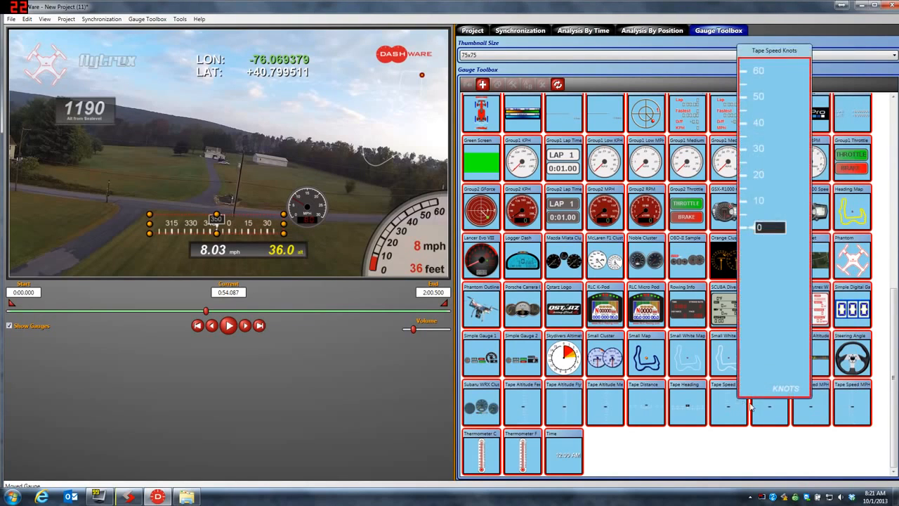
pyautogui.moveTo(818, 420)
pyautogui.click(818, 421)
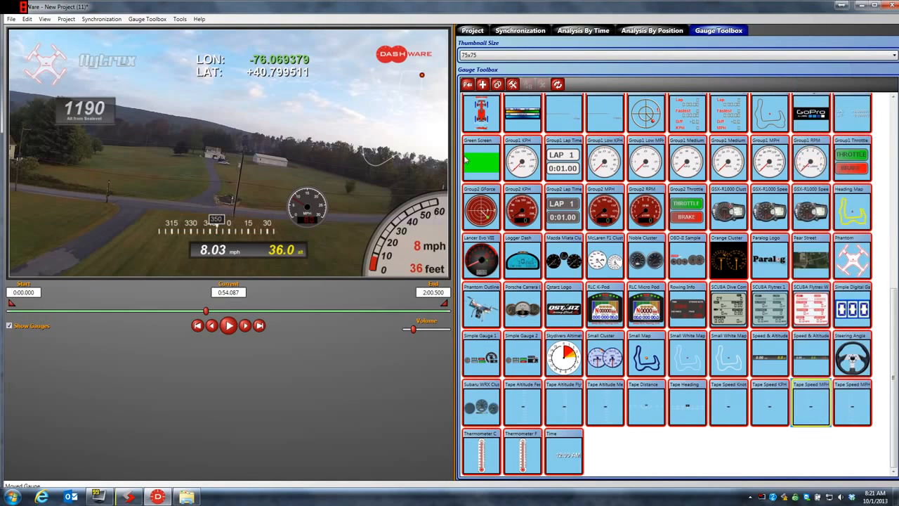
pyautogui.click(468, 85)
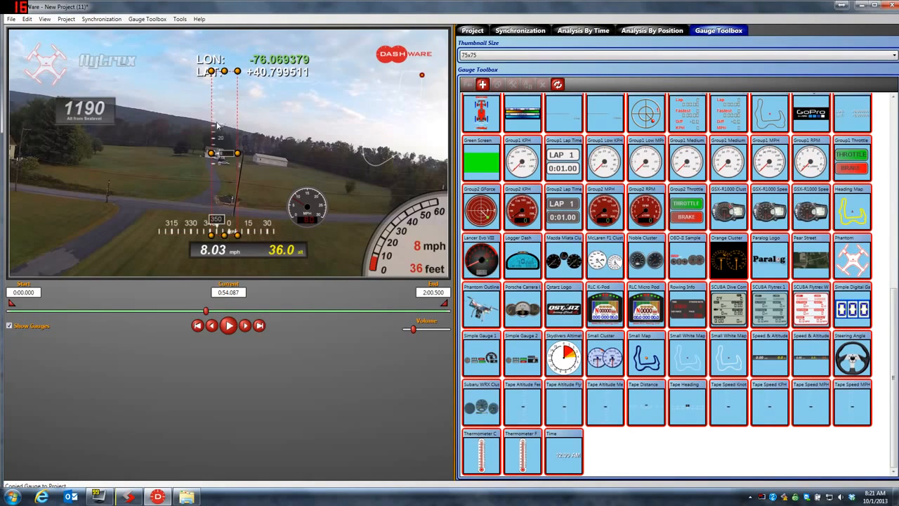
pyautogui.moveTo(176, 142); pyautogui.dragTo(30, 151)
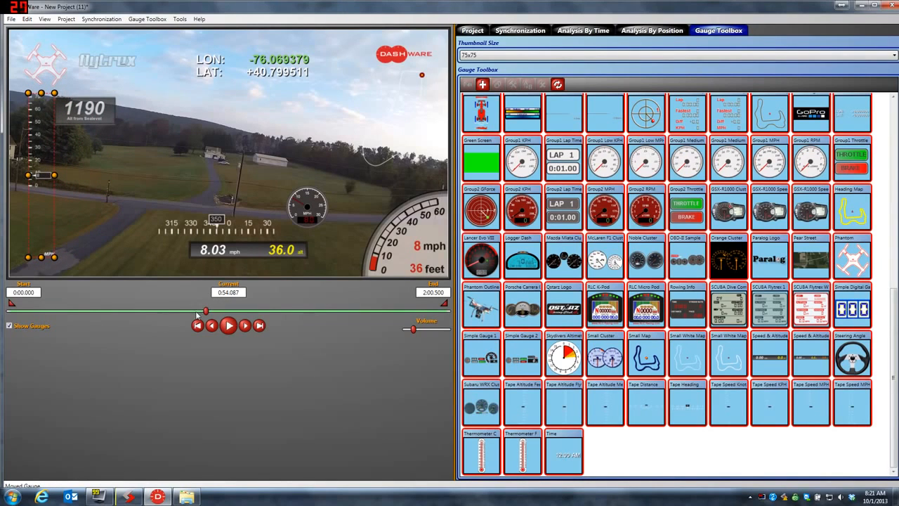
pyautogui.moveTo(205, 311); pyautogui.dragTo(256, 312)
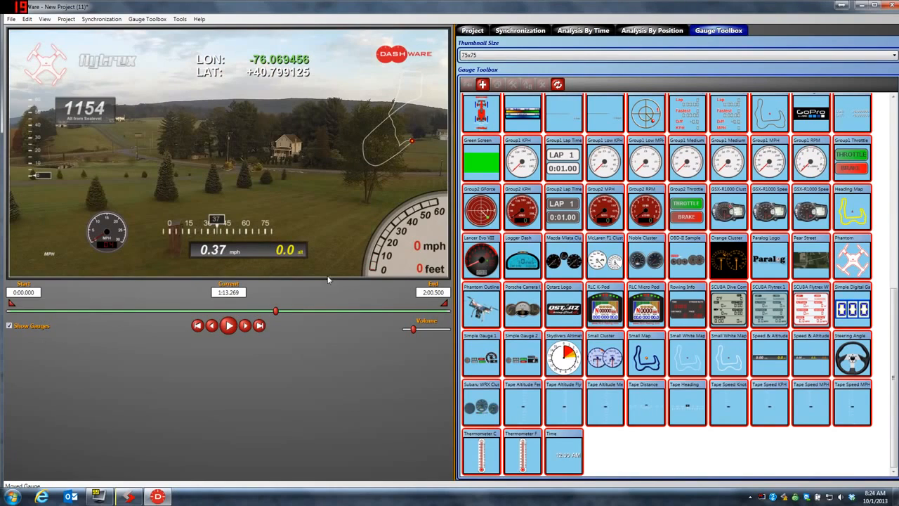
# Choose MP4 (H.264) High Def High Quality, Large File Size as the project's output video profile
pyautogui.click(472, 30)
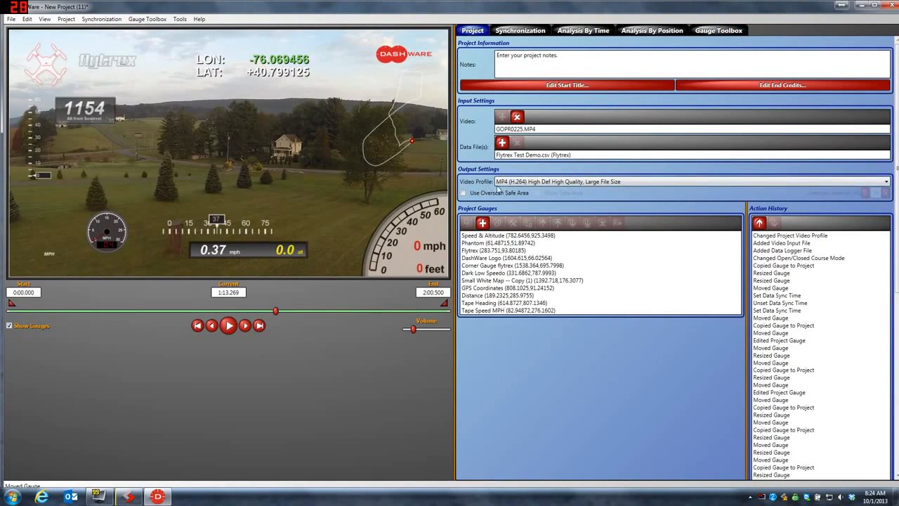
pyautogui.click(812, 182)
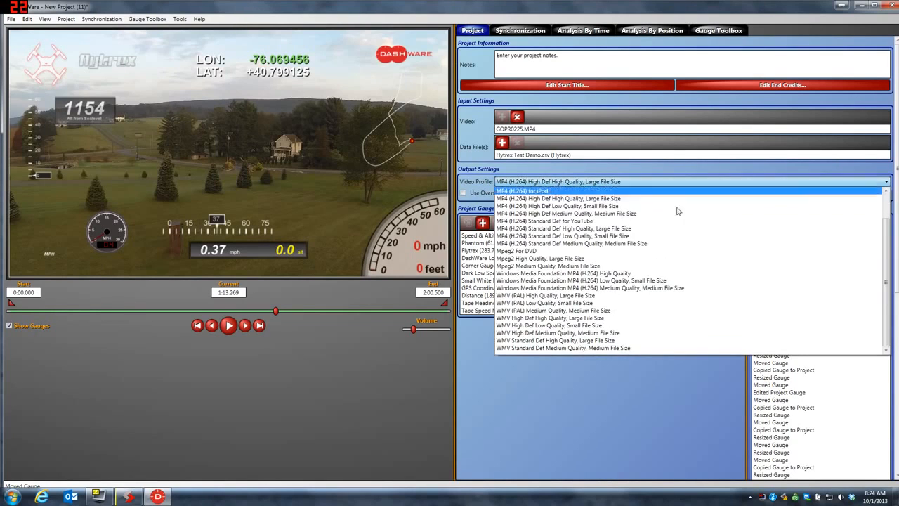
pyautogui.click(562, 200)
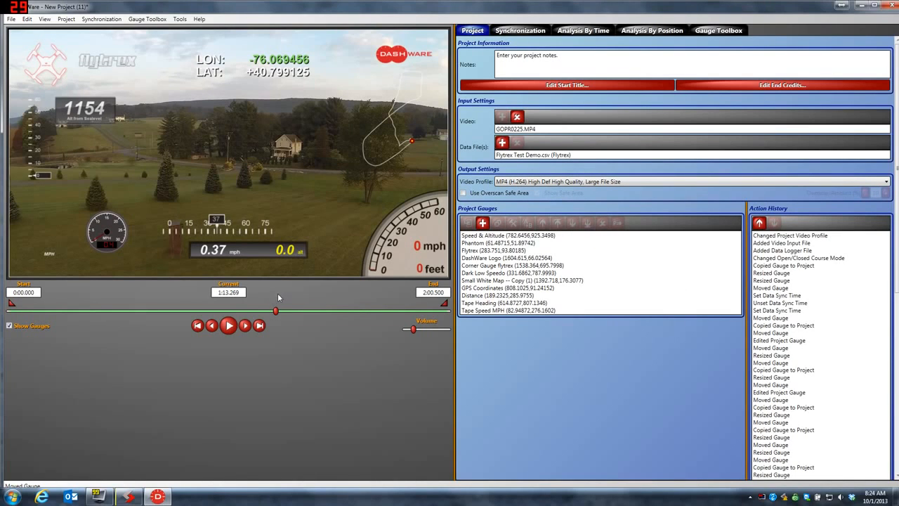
# Find the starting point near the beginning of the video and set the start trim to about 0:04.8
pyautogui.moveTo(276, 313); pyautogui.dragTo(181, 314)
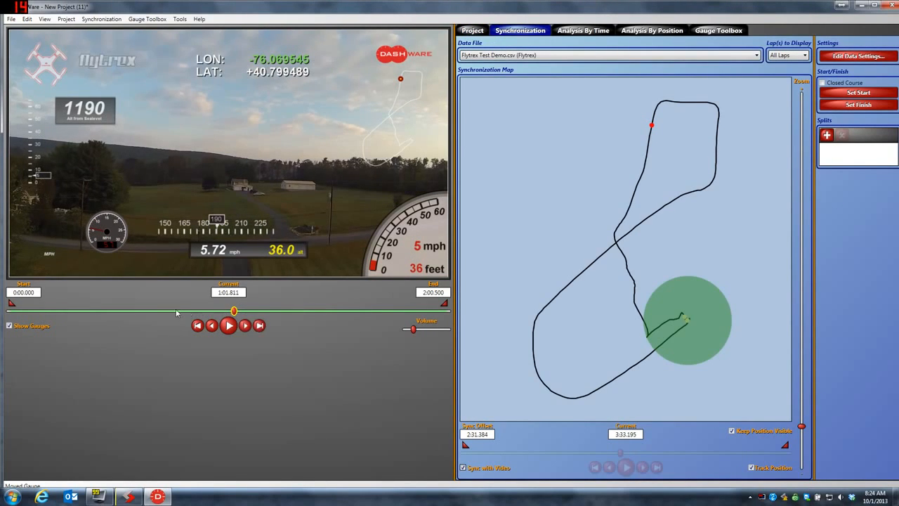
pyautogui.click(34, 313)
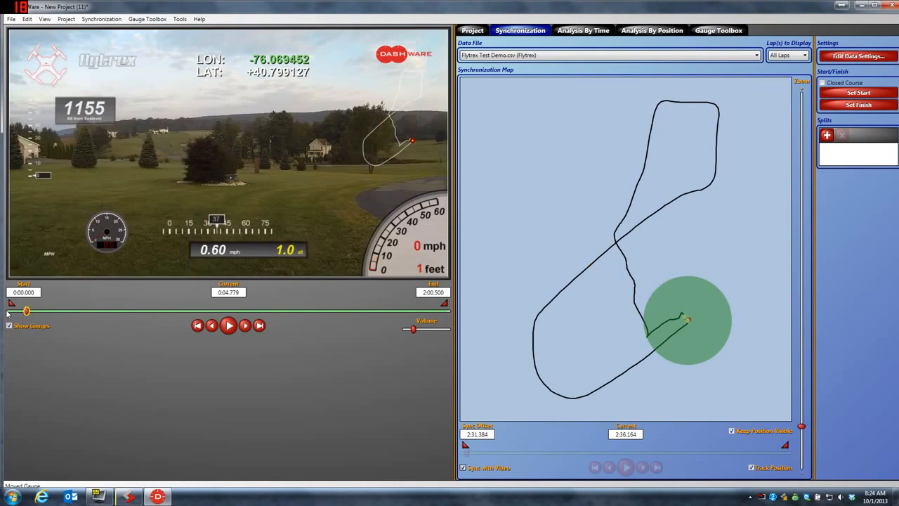
pyautogui.click(7, 314)
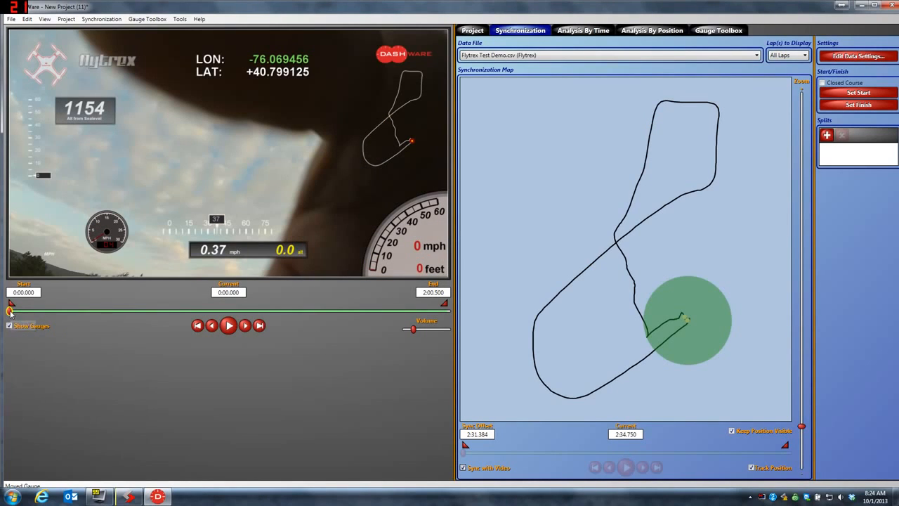
pyautogui.moveTo(10, 313); pyautogui.dragTo(22, 314)
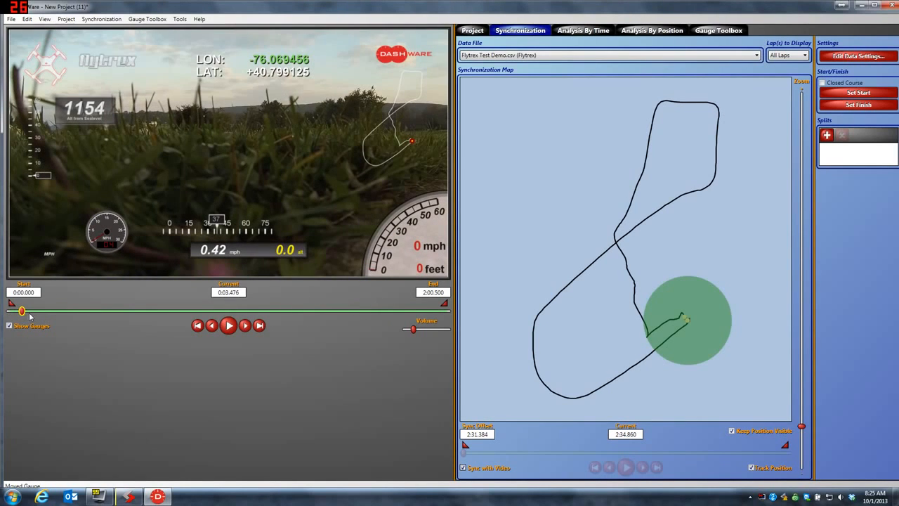
pyautogui.click(30, 314)
pyautogui.moveTo(30, 314); pyautogui.dragTo(27, 314)
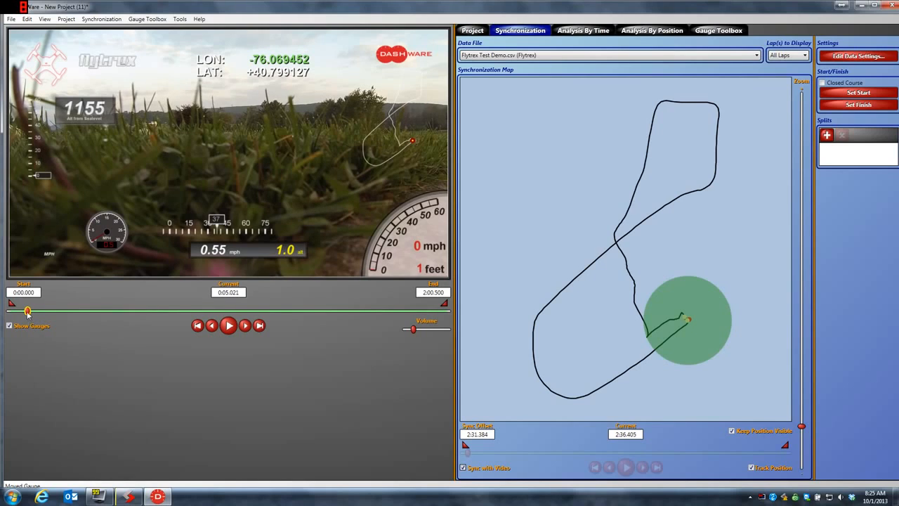
pyautogui.moveTo(11, 303); pyautogui.dragTo(28, 304)
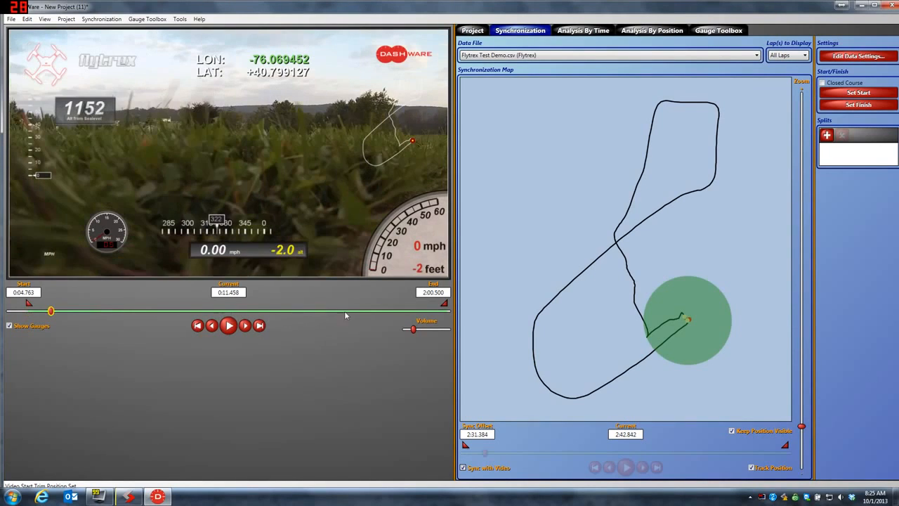
# Find the ending point near the end of the video and set the end trim to about 1:57.0
pyautogui.click(373, 313)
pyautogui.moveTo(386, 313)
pyautogui.mouseDown()
pyautogui.moveTo(448, 314)
pyautogui.moveTo(433, 308)
pyautogui.mouseUp()
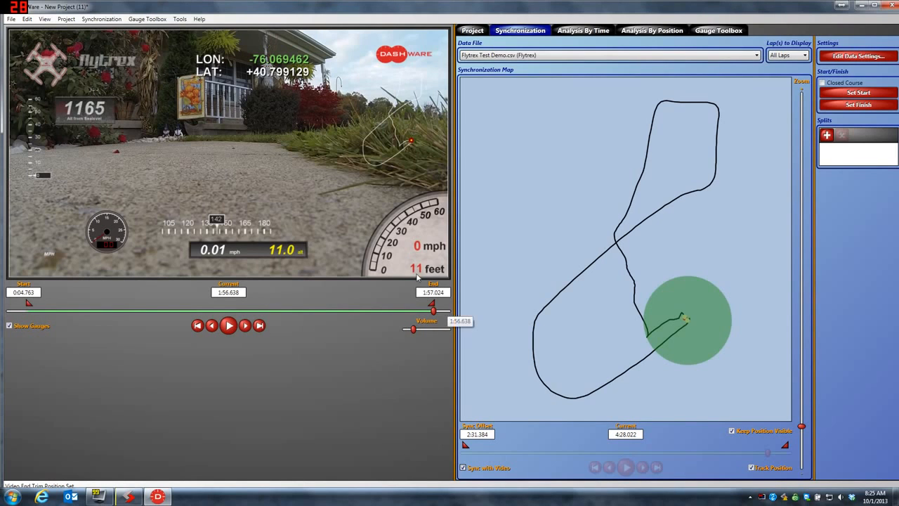
# Create the output video on the Desktop as Flytrex Demo.mp4, replacing the existing file of that name
pyautogui.click(12, 21)
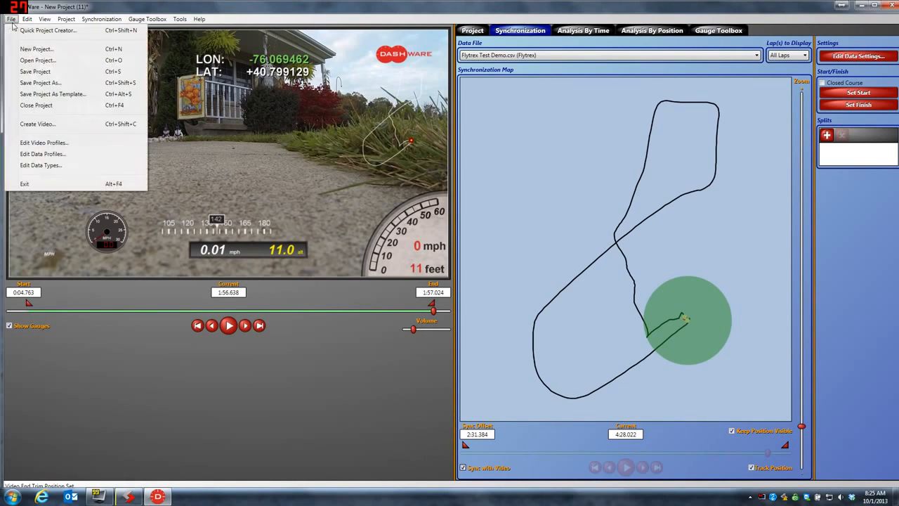
pyautogui.click(41, 125)
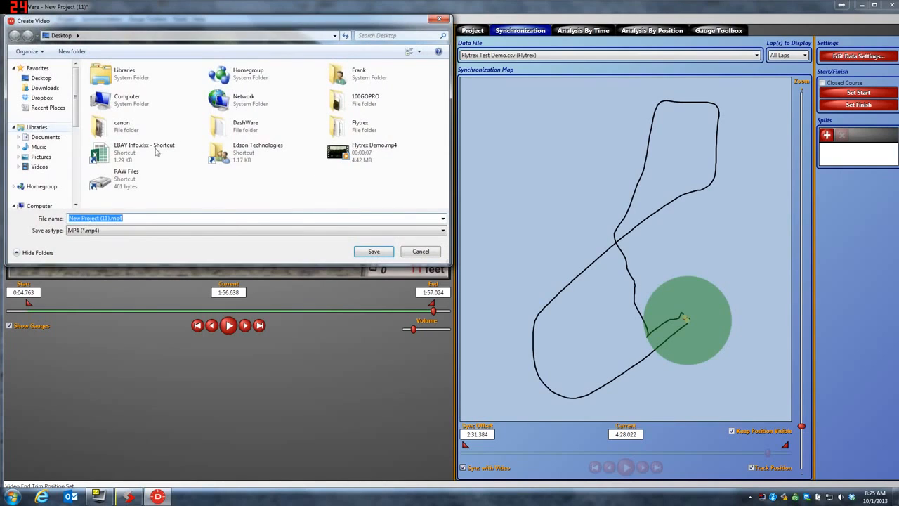
pyautogui.click(365, 163)
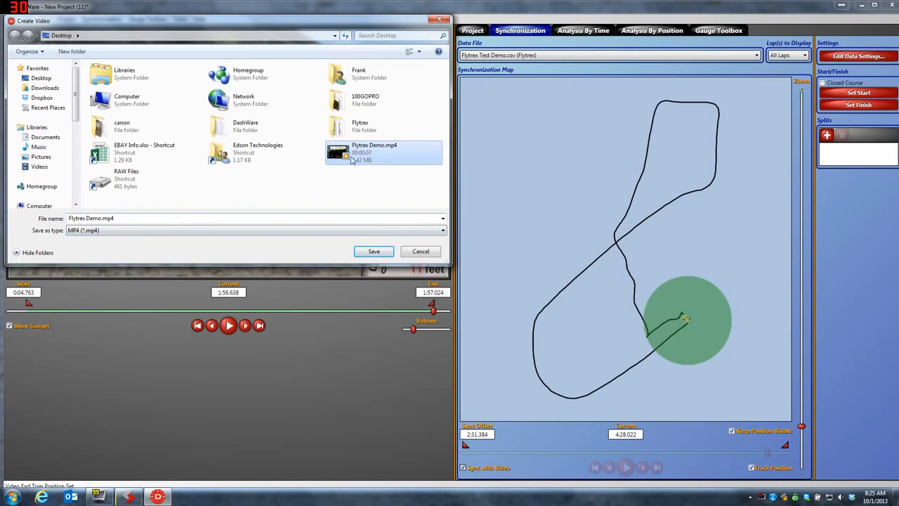
pyautogui.click(375, 252)
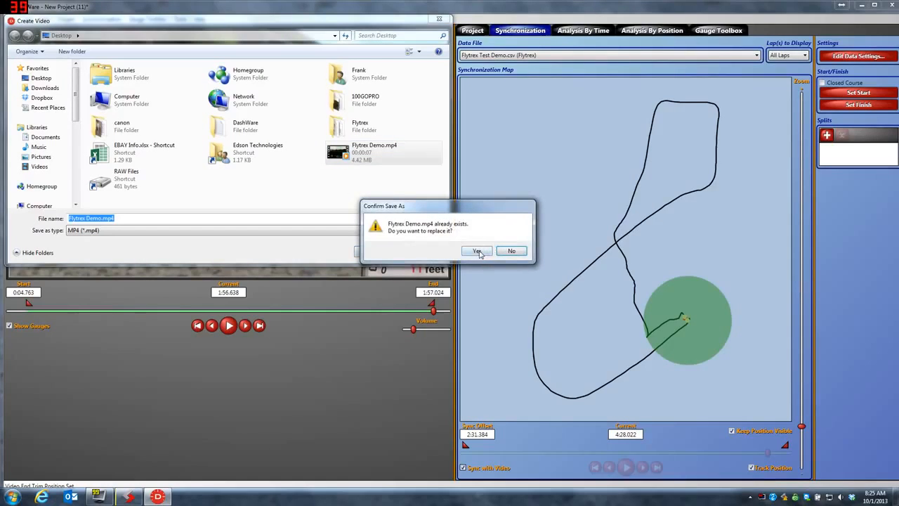
pyautogui.click(478, 252)
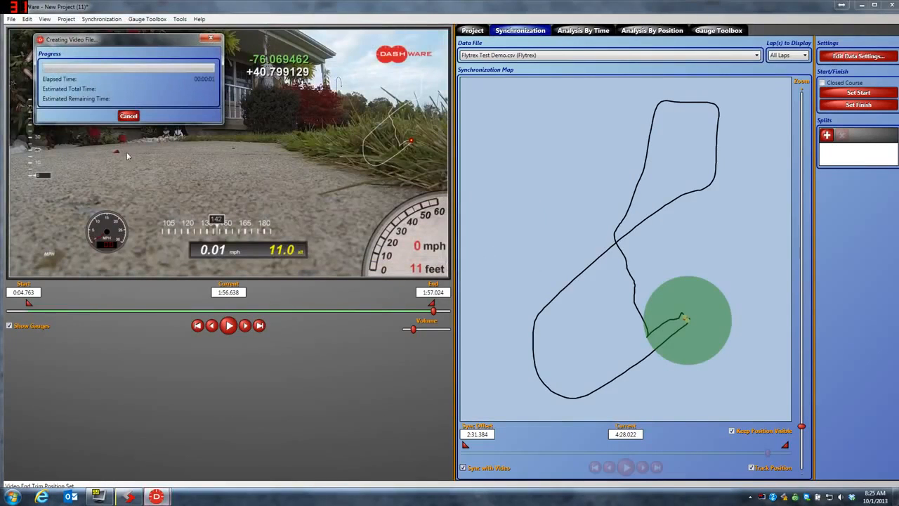